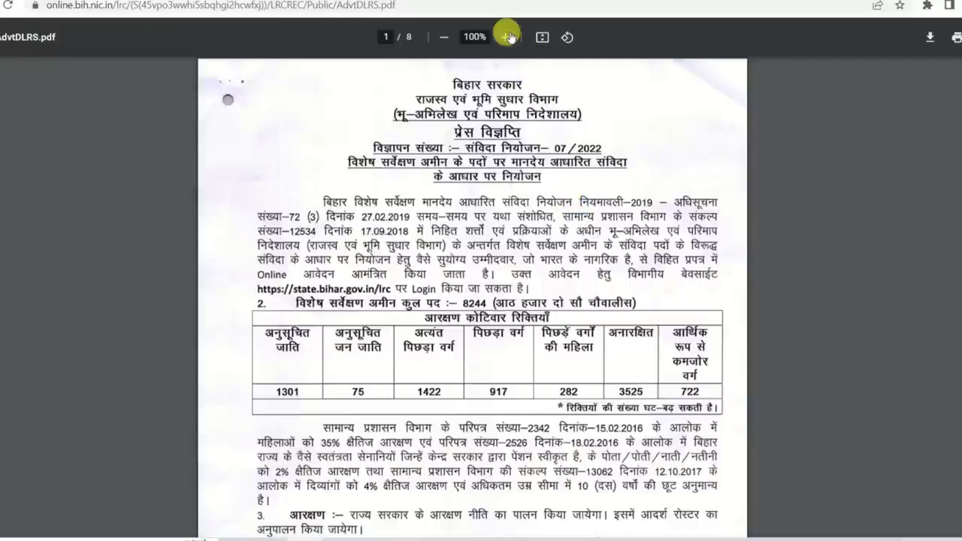
- Enlarge the advertisement PDF to 150% and read through the vacancies, qualification, pay, age limit, selection process and application dates
click(509, 36)
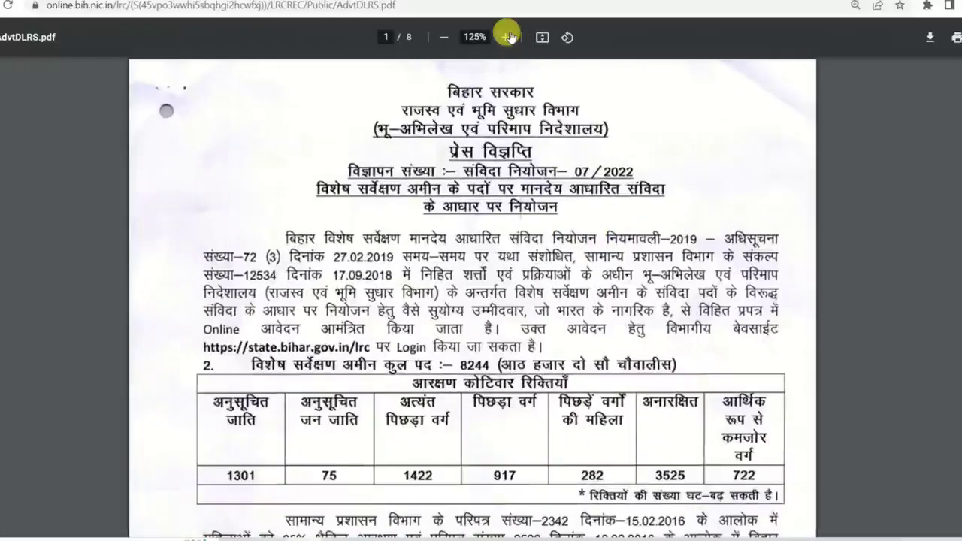
click(509, 37)
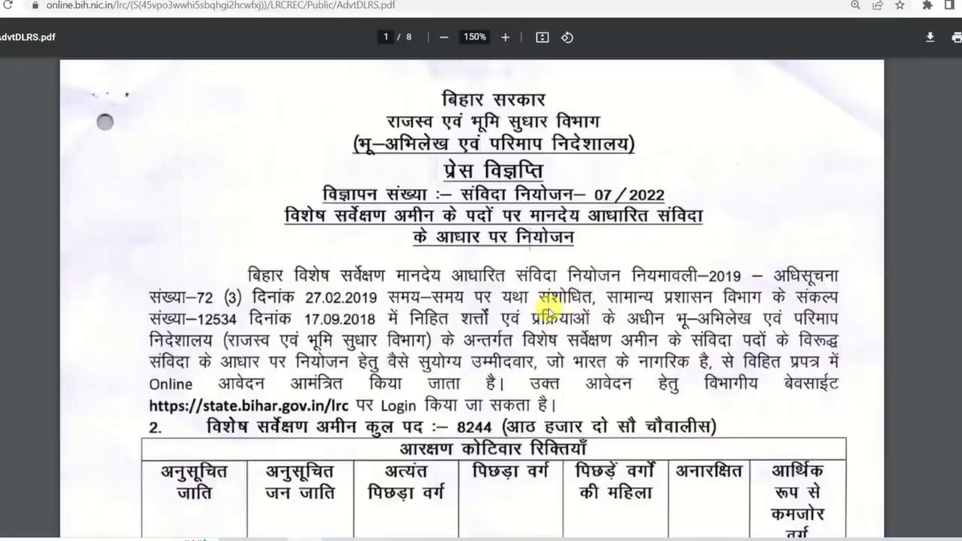
scroll(548, 314, down, 4)
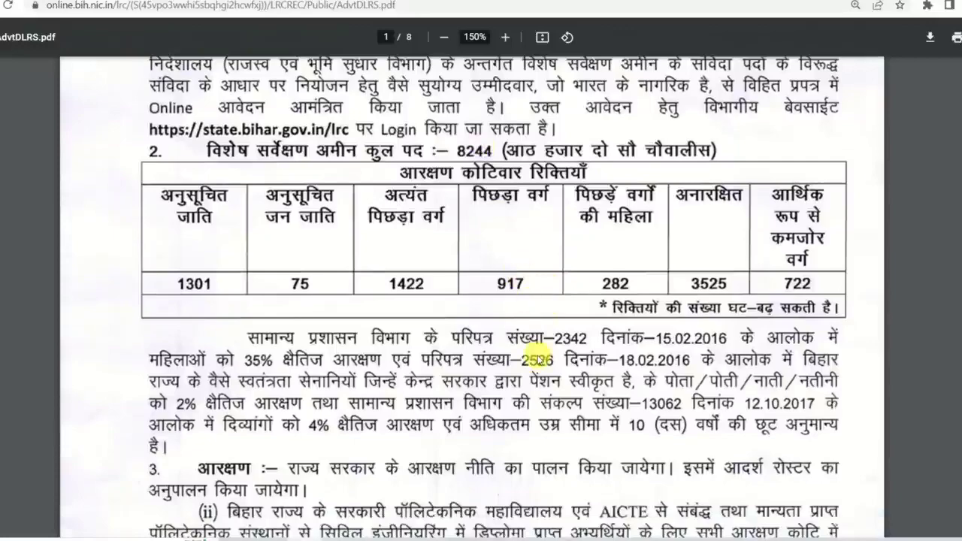
scroll(538, 360, down, 5)
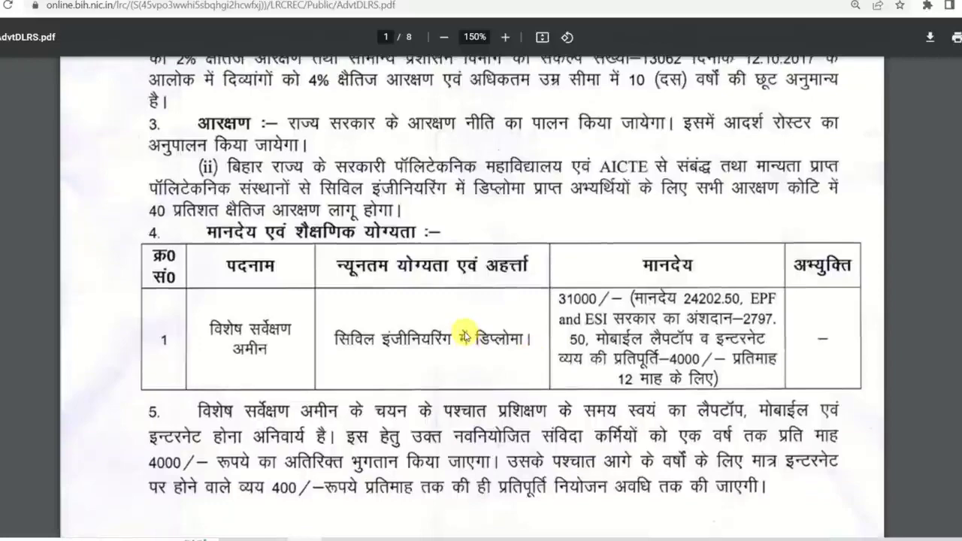
scroll(465, 336, down, 7)
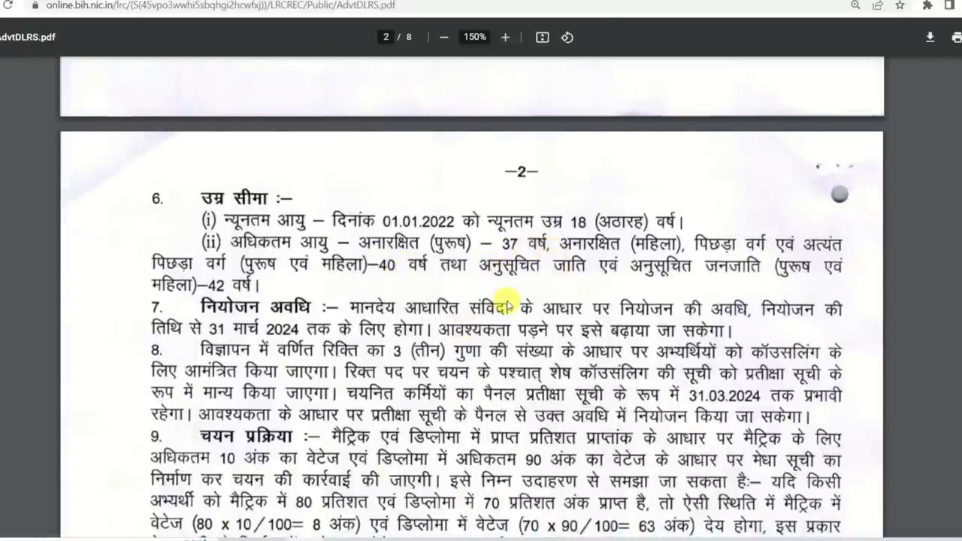
scroll(509, 305, down, 4)
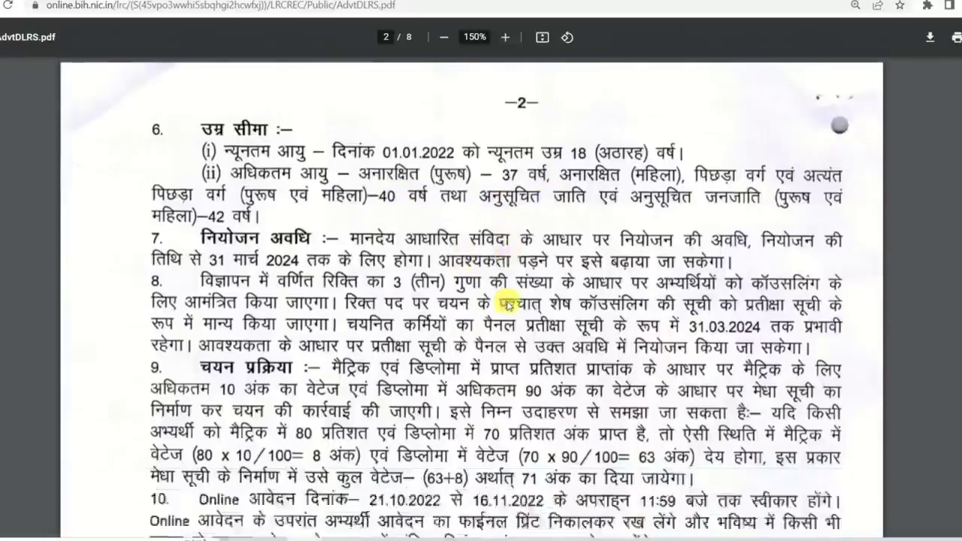
- Switch to the Directorate of Land Records & Survey home page and open the applicant registration form
key(ctrl+shift+Tab)
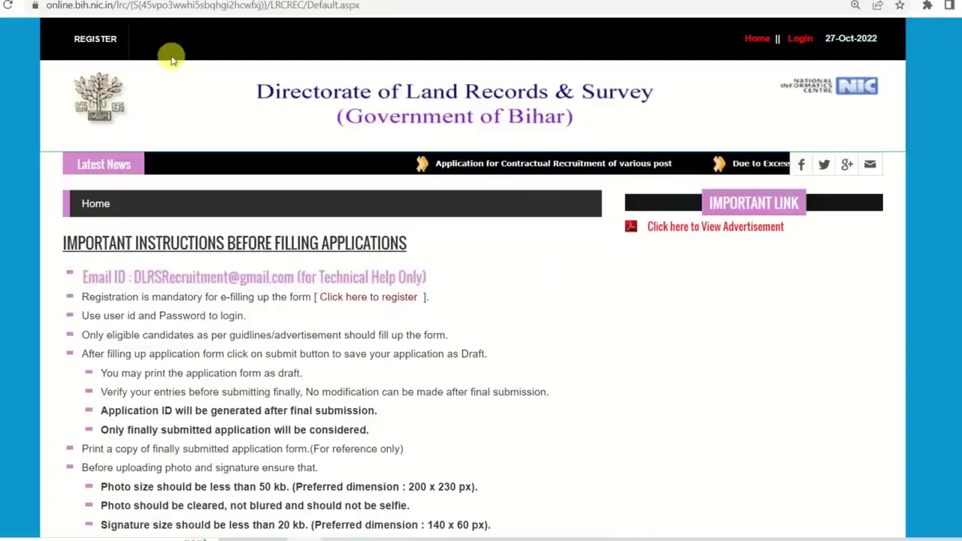
scroll(481, 300, down, 5)
click(922, 439)
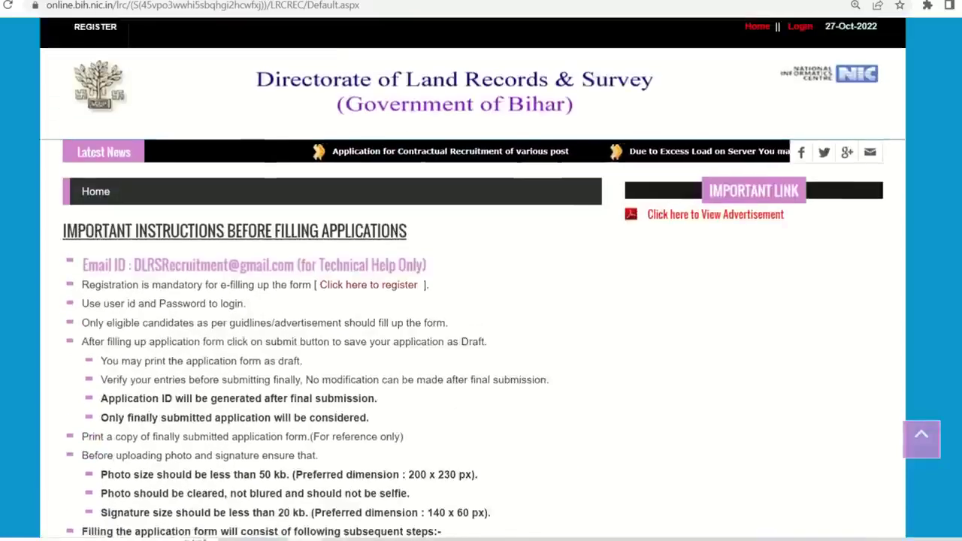
click(378, 288)
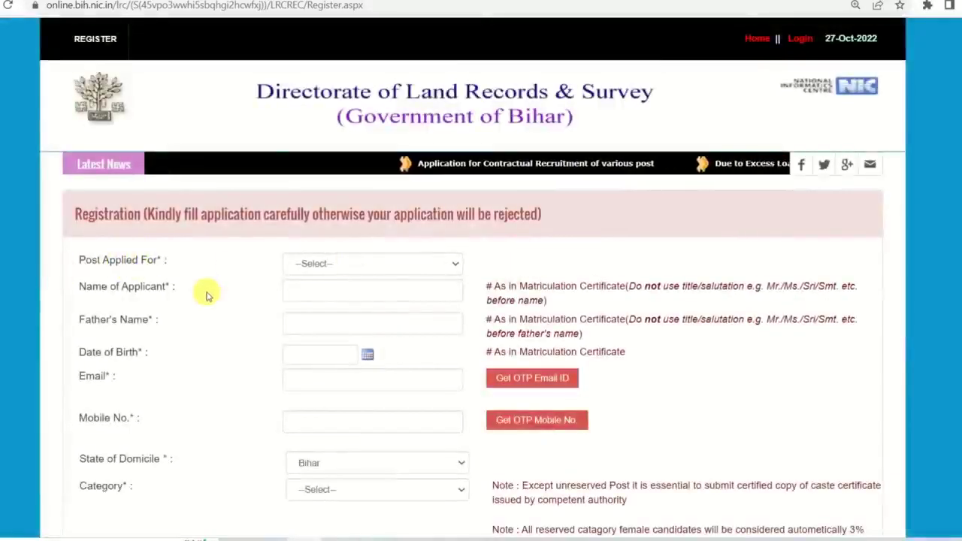
- Set the post applied for to Special Survey Amin
scroll(204, 290, down, 2)
click(361, 125)
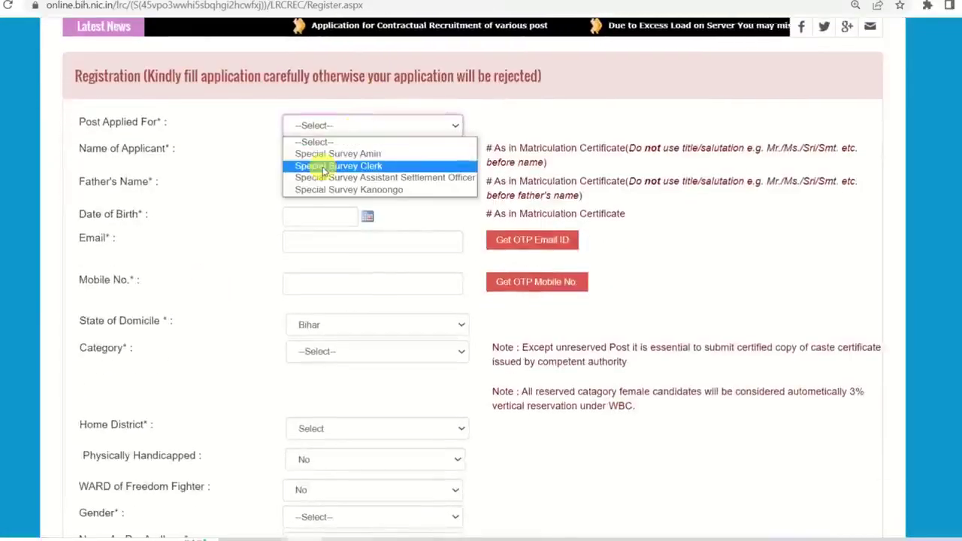
click(333, 153)
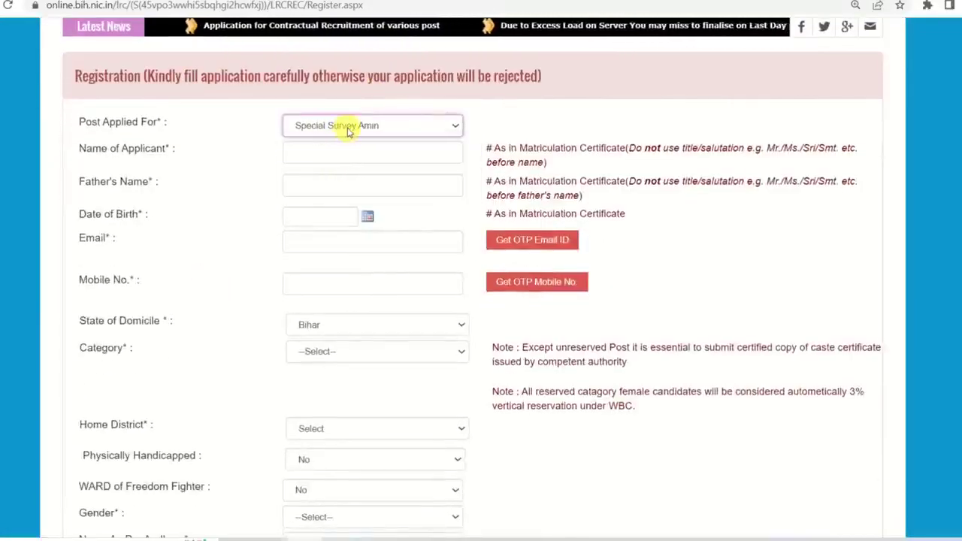
- Examine the applicant name, father's name, date of birth, email and mobile number fields and the remaining registration fields
click(312, 156)
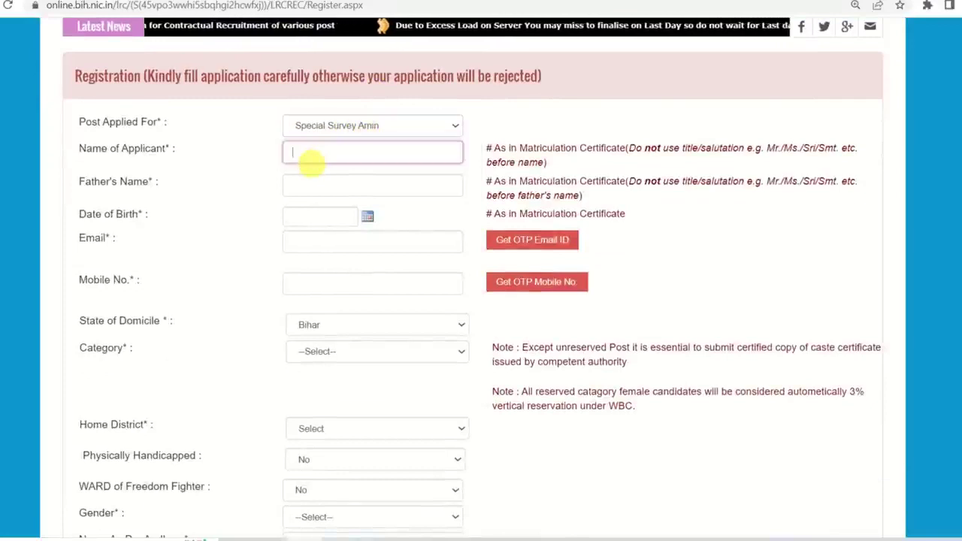
click(315, 186)
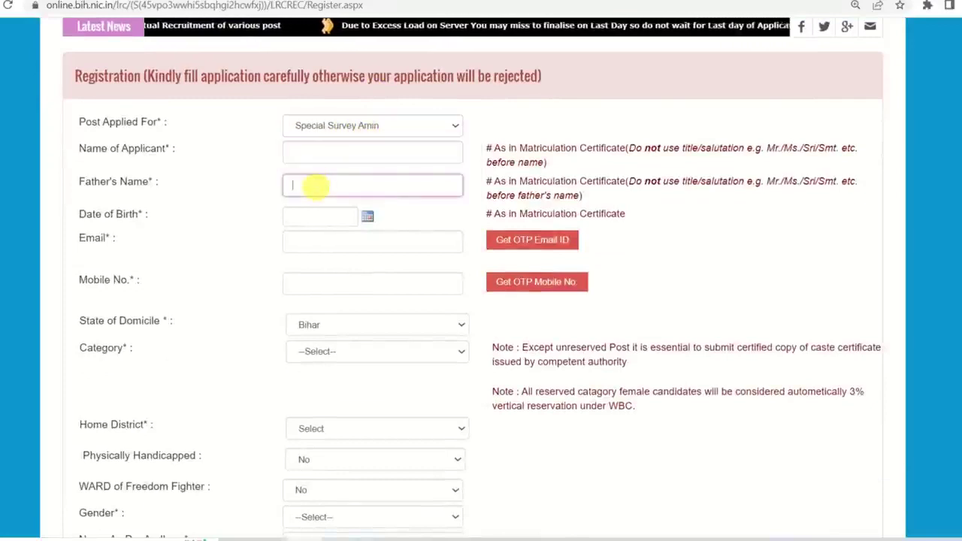
click(369, 217)
click(224, 221)
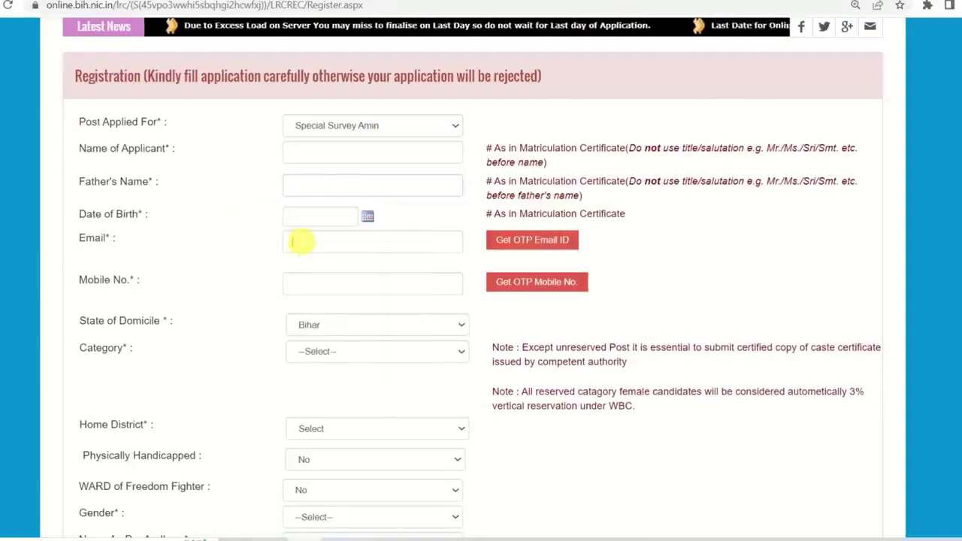
click(300, 240)
click(322, 284)
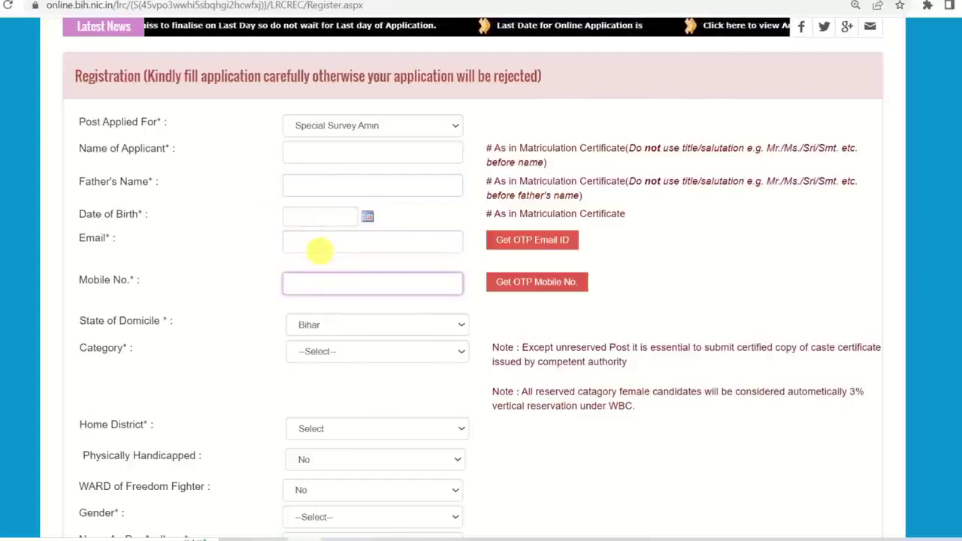
click(320, 250)
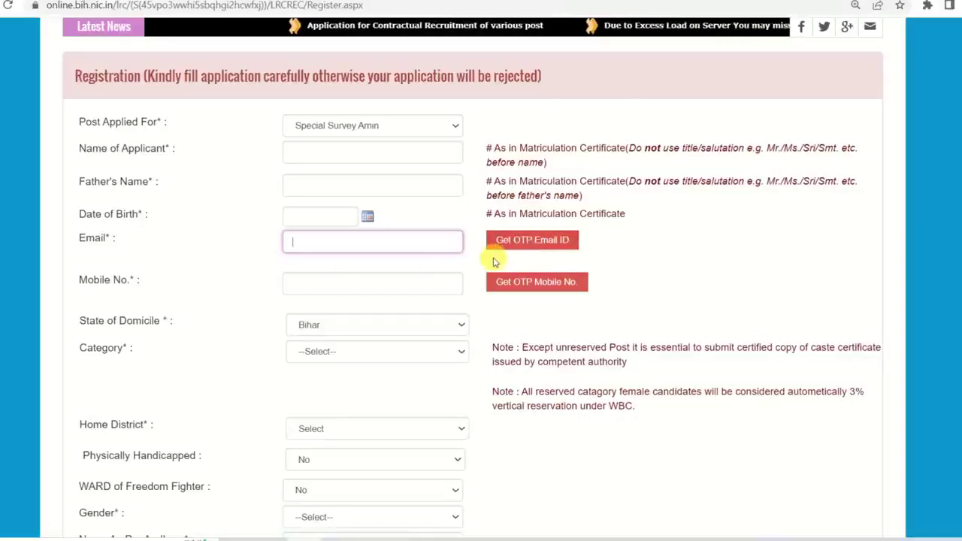
scroll(481, 256, down, 1)
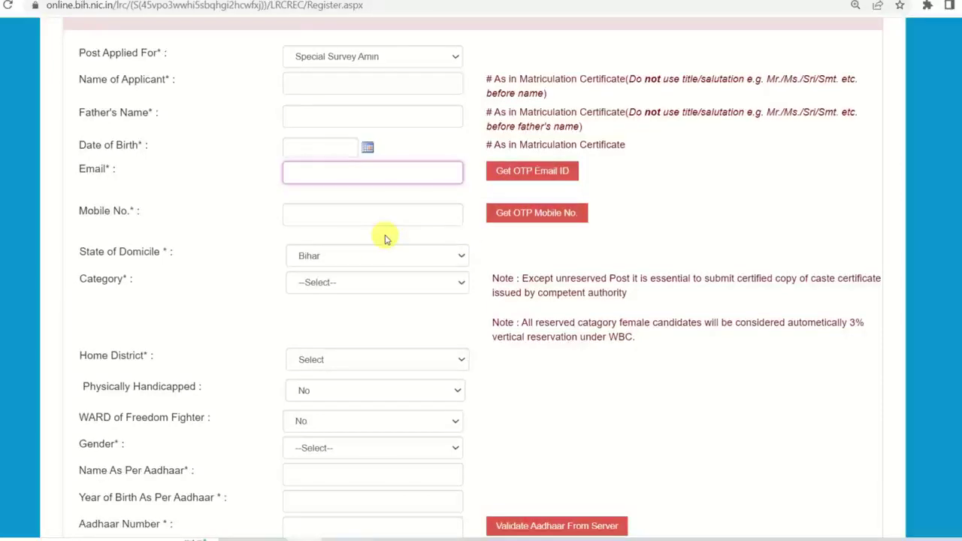
scroll(384, 239, down, 2)
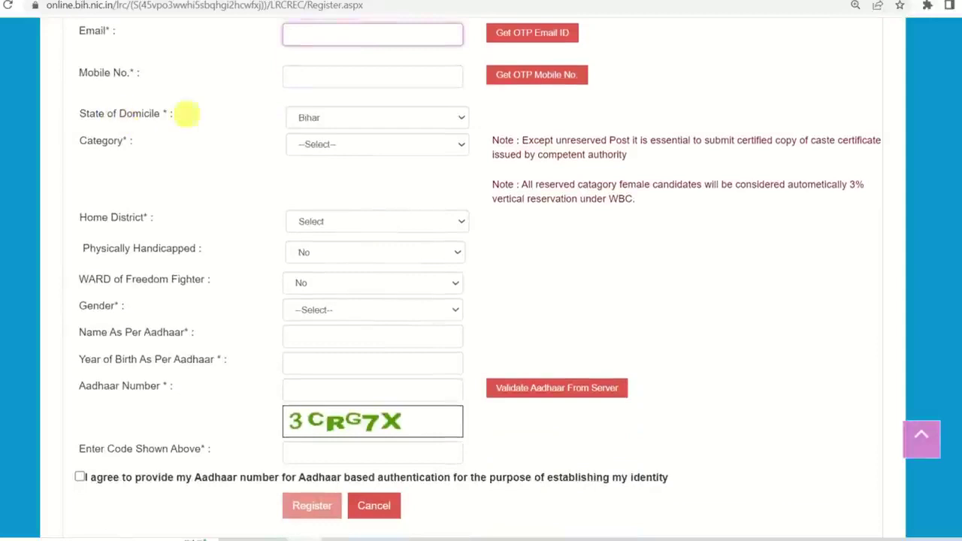
- Try Other State as the state of domicile and switch the selection back to Bihar
click(311, 118)
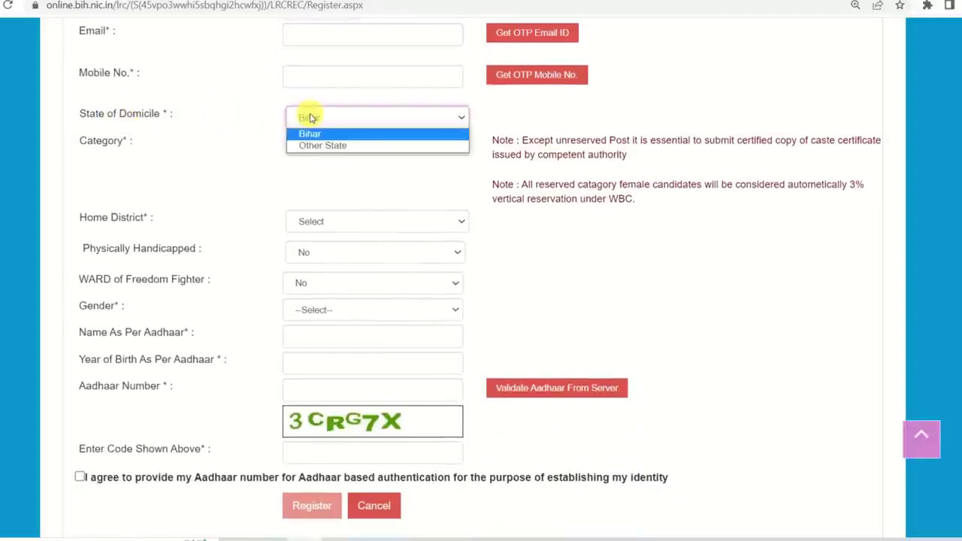
click(311, 118)
click(312, 118)
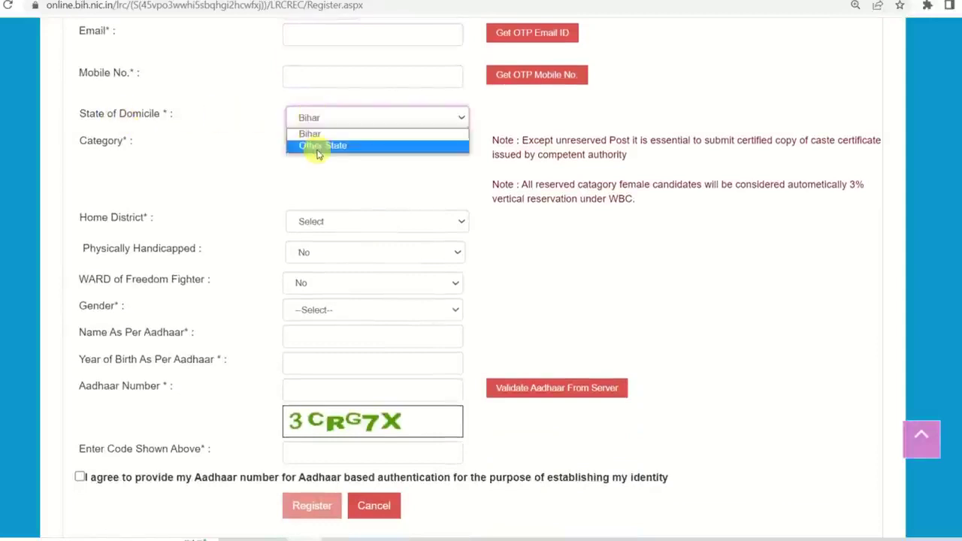
click(316, 146)
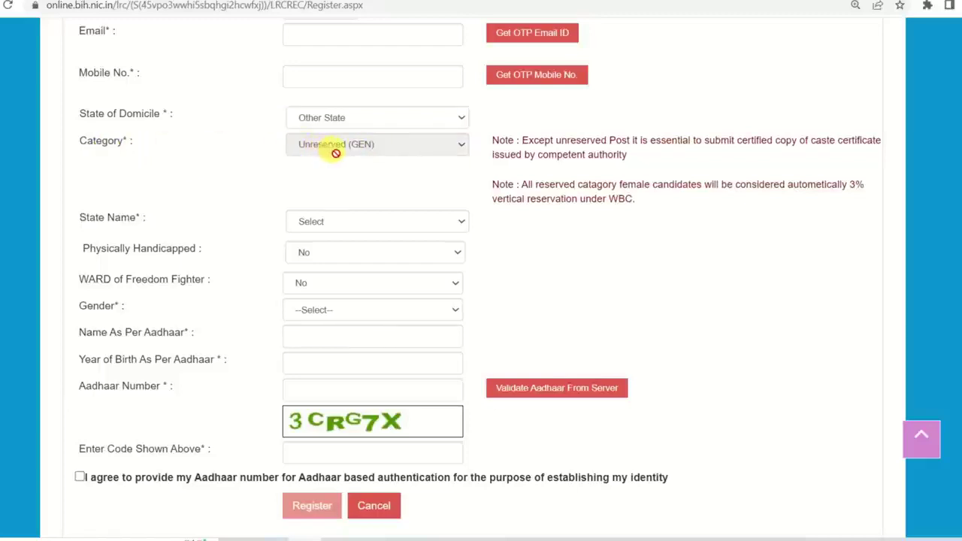
click(327, 118)
click(316, 132)
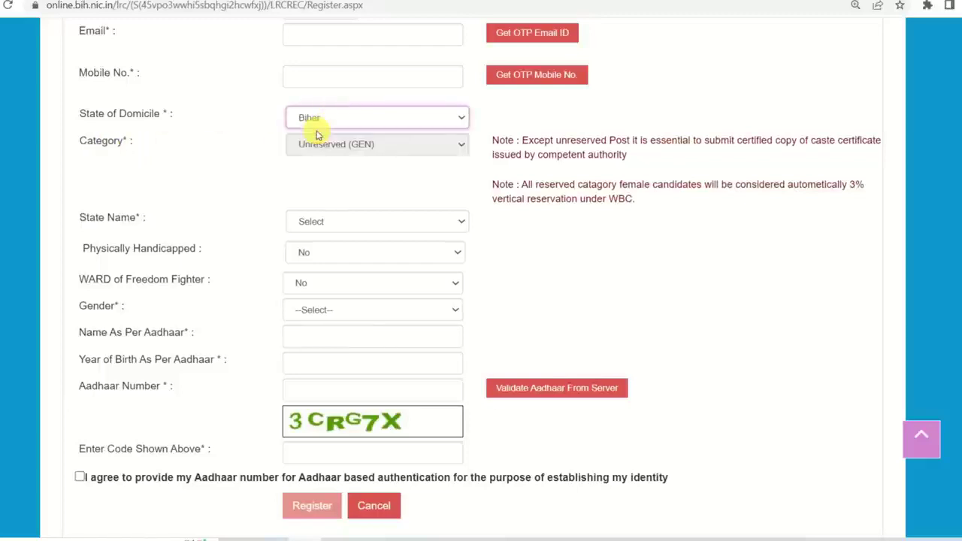
- Set the category to Unreserved (GEN) and view the home district options without choosing one
click(323, 144)
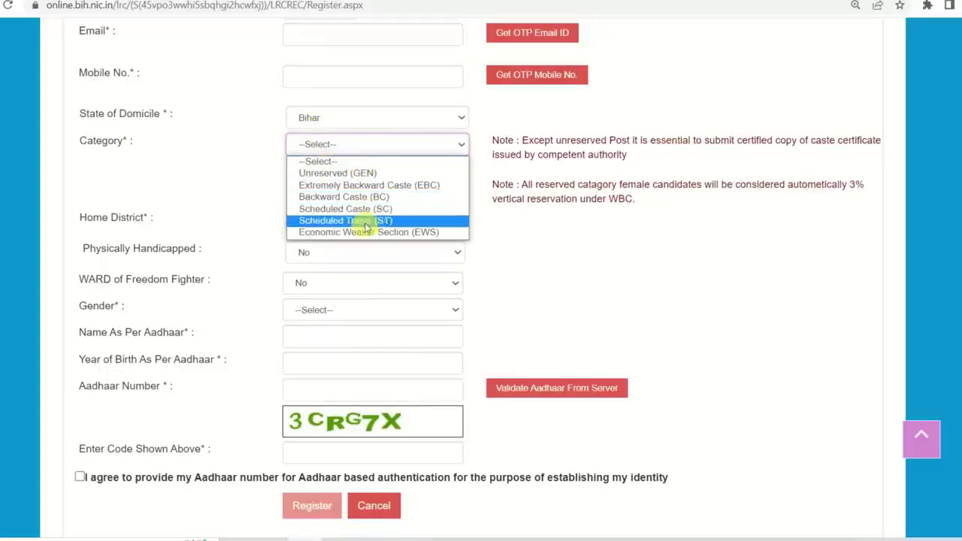
click(361, 178)
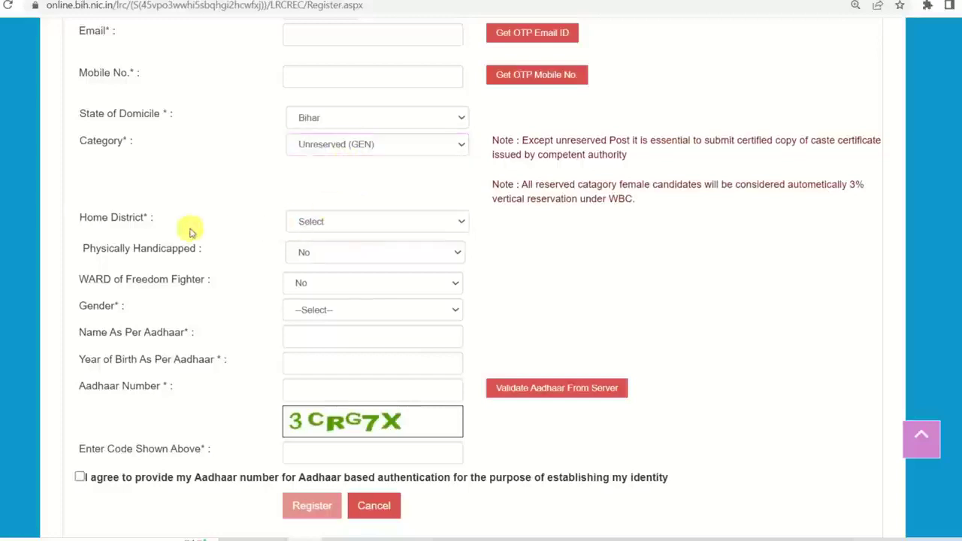
click(304, 225)
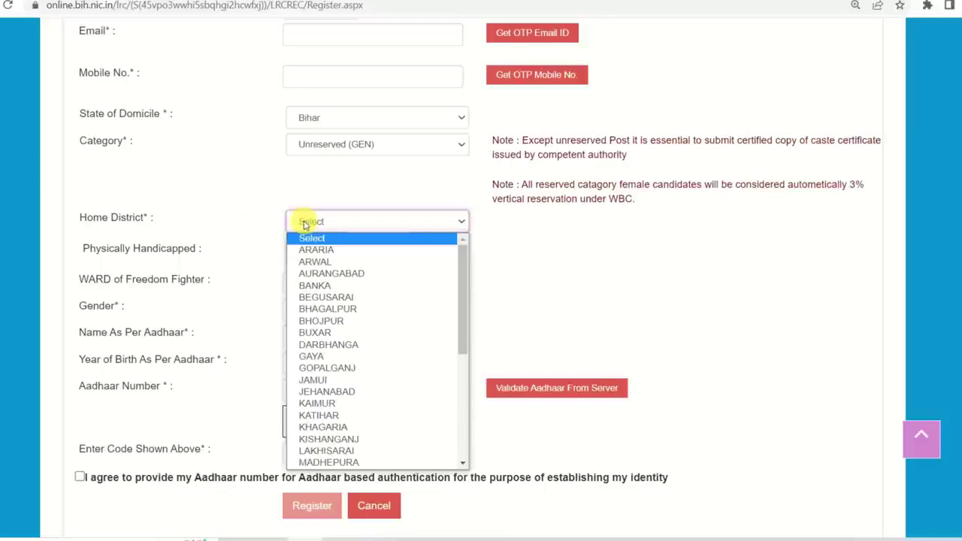
click(247, 219)
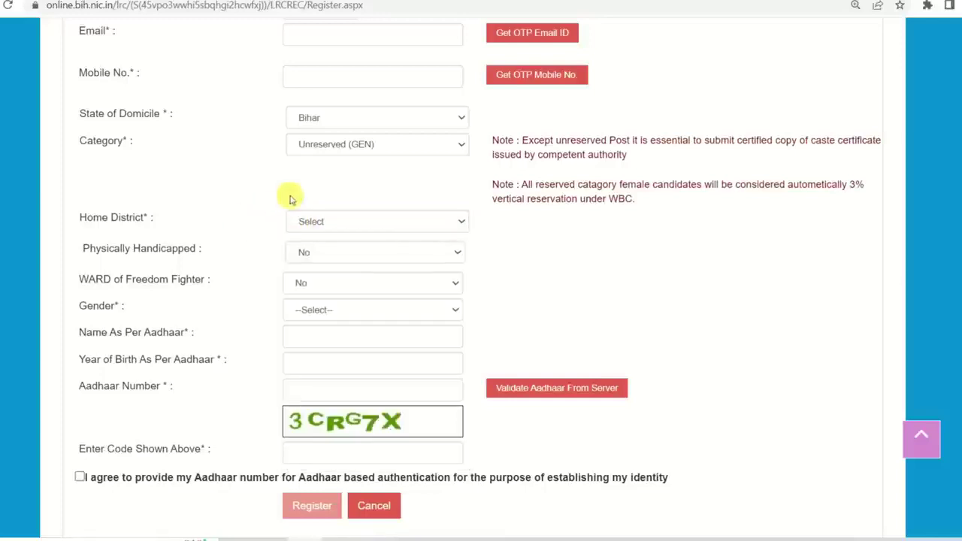
- Set the state of domicile to Other State and the state name to UTTAR PRADESH
click(326, 128)
click(327, 146)
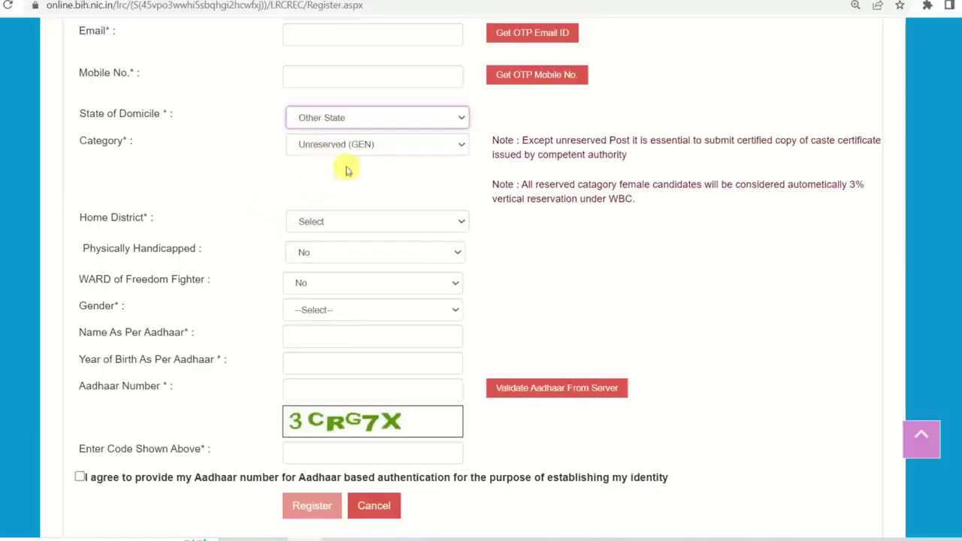
drag(103, 221, 157, 221)
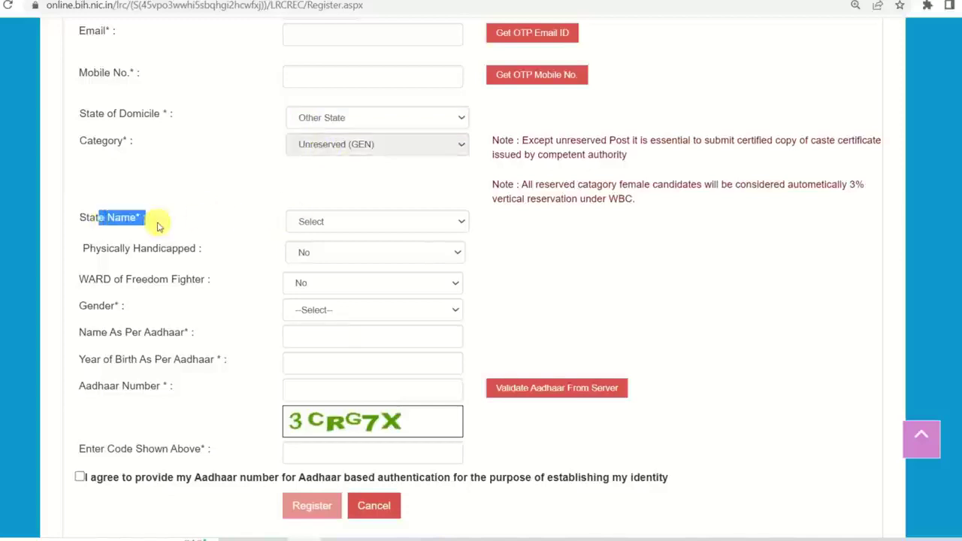
click(323, 221)
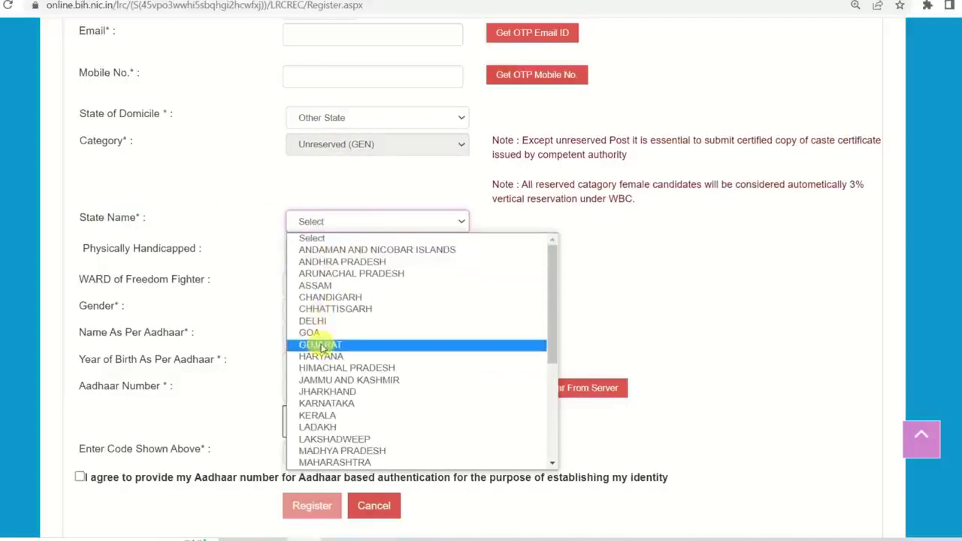
key(u)
key(Return)
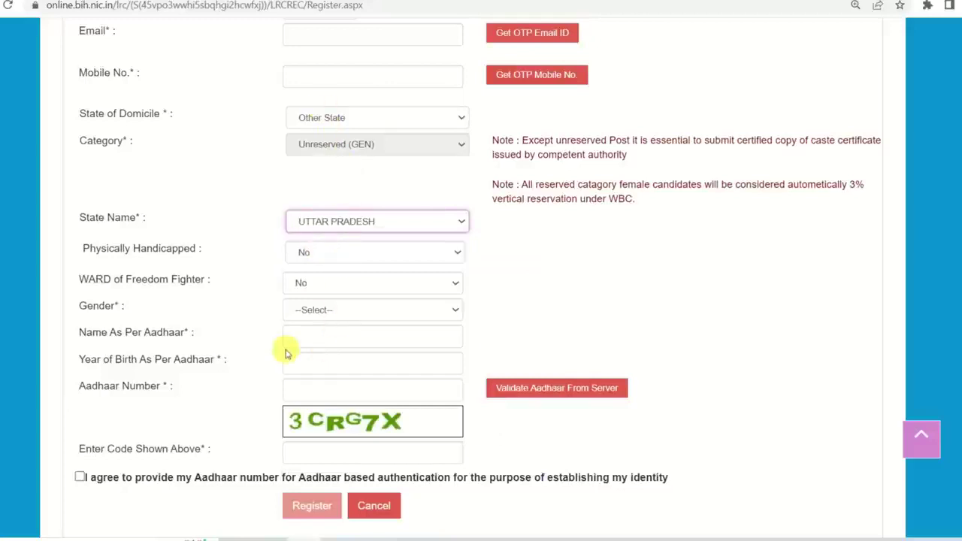
- Try Yes for Physically Handicapped and switch the selection back to No
scroll(283, 348, down, 2)
click(324, 114)
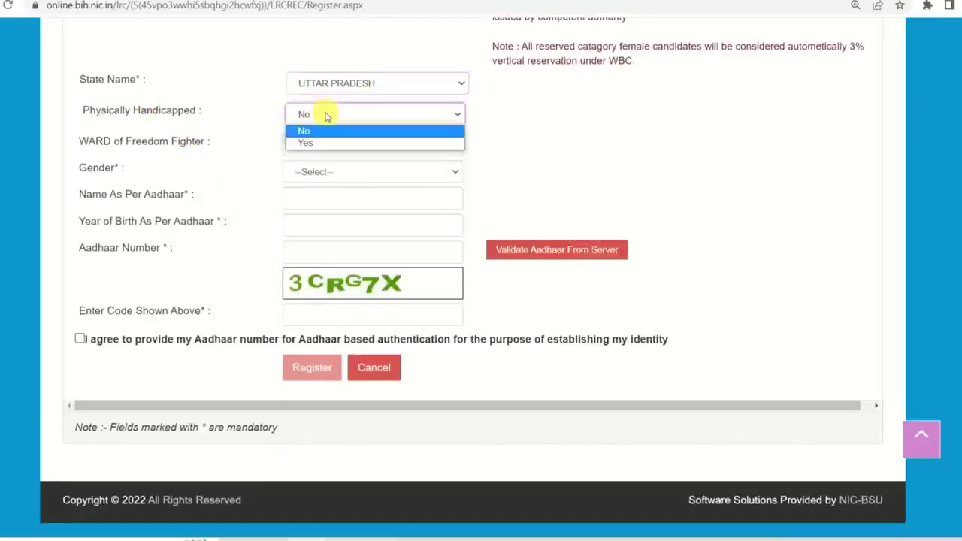
click(315, 140)
click(316, 118)
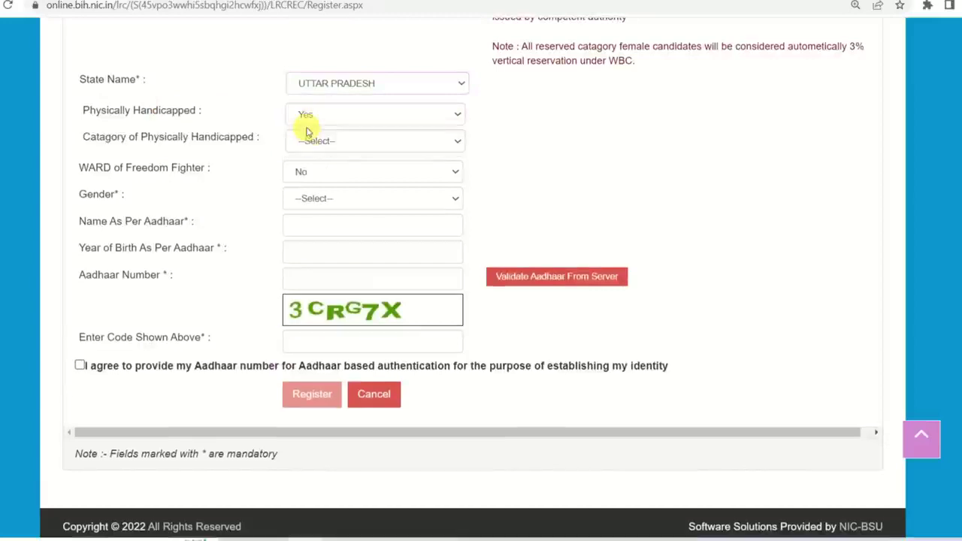
click(311, 118)
click(310, 135)
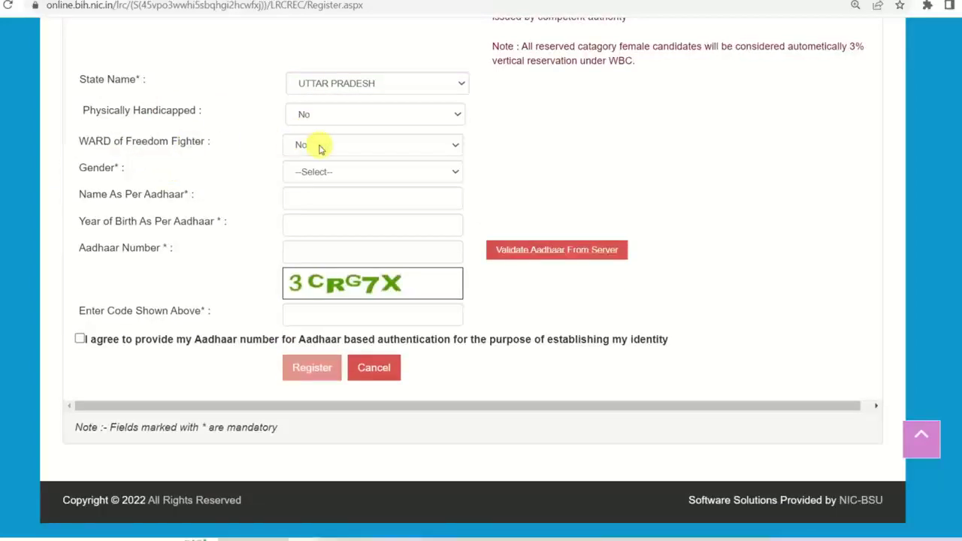
- Keep WARD of Freedom Fighter set to No and set the gender to Male
click(319, 146)
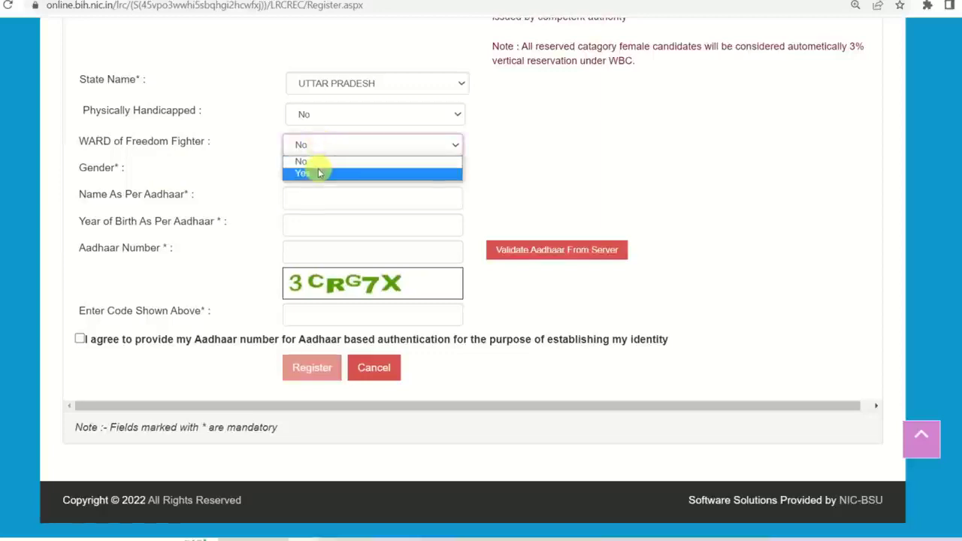
click(311, 161)
click(322, 171)
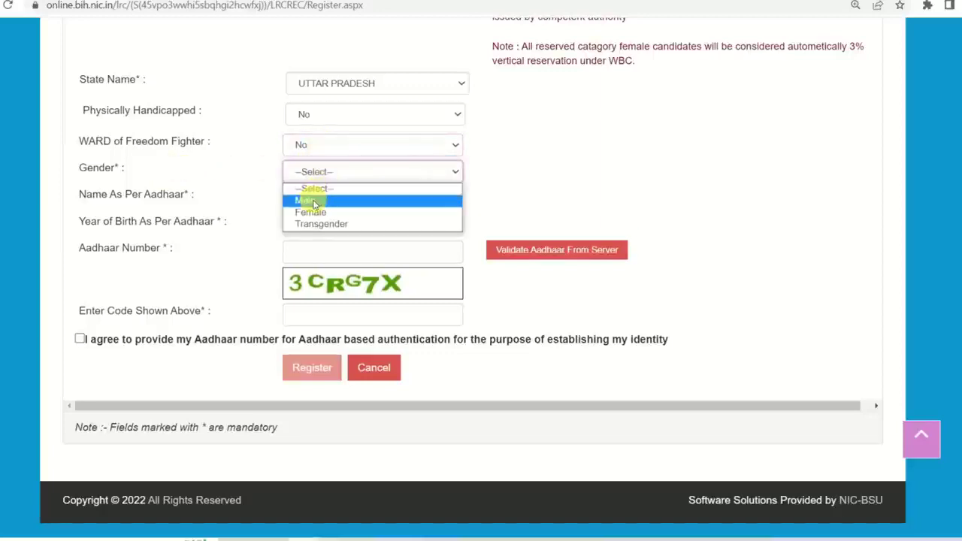
click(314, 201)
- Complete the Aadhaar name, year of birth, Aadhaar number and displayed code fields, agree to Aadhaar authentication, and submit the registration
click(346, 204)
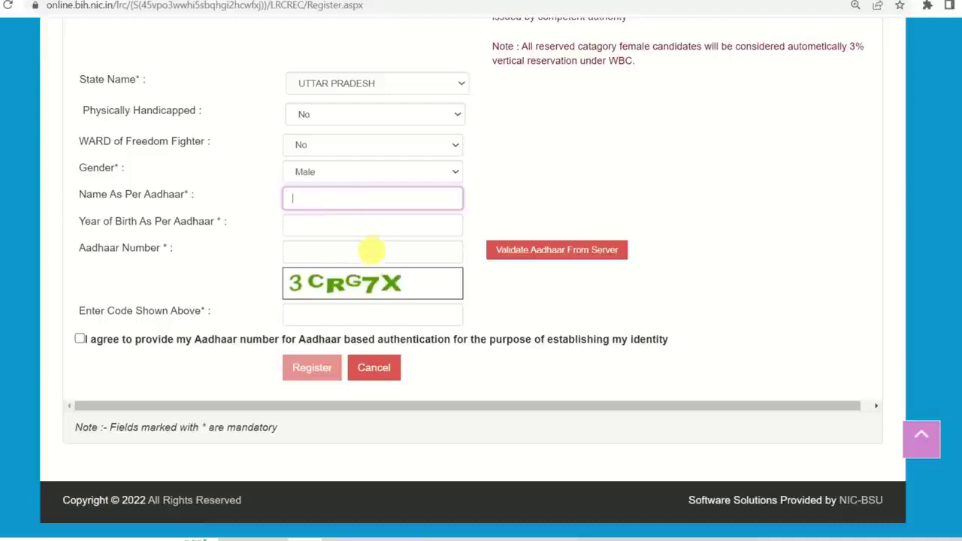
click(314, 230)
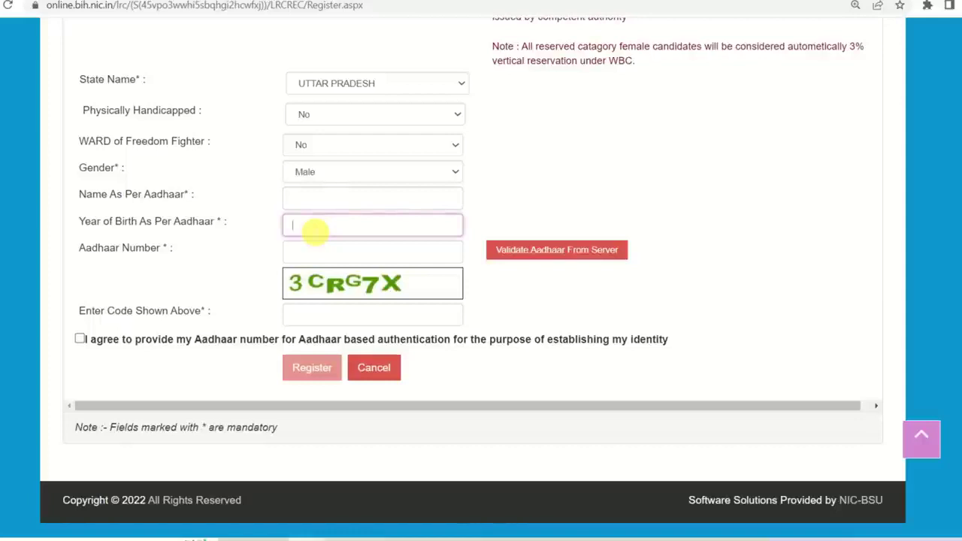
click(310, 257)
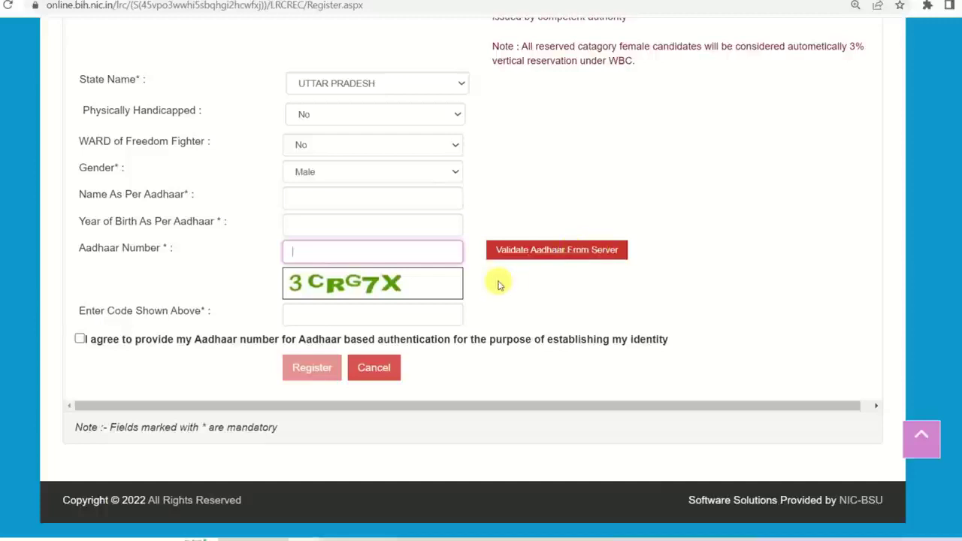
click(297, 318)
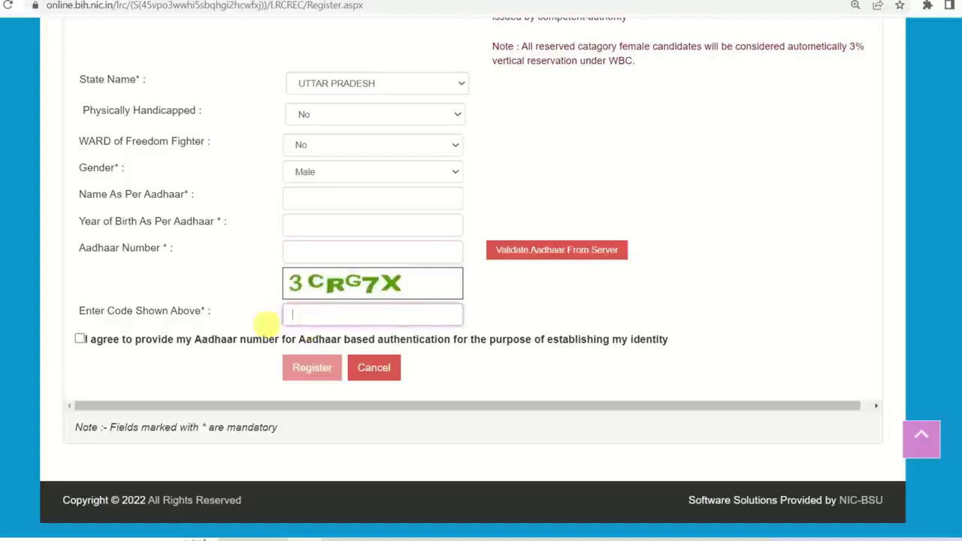
click(79, 339)
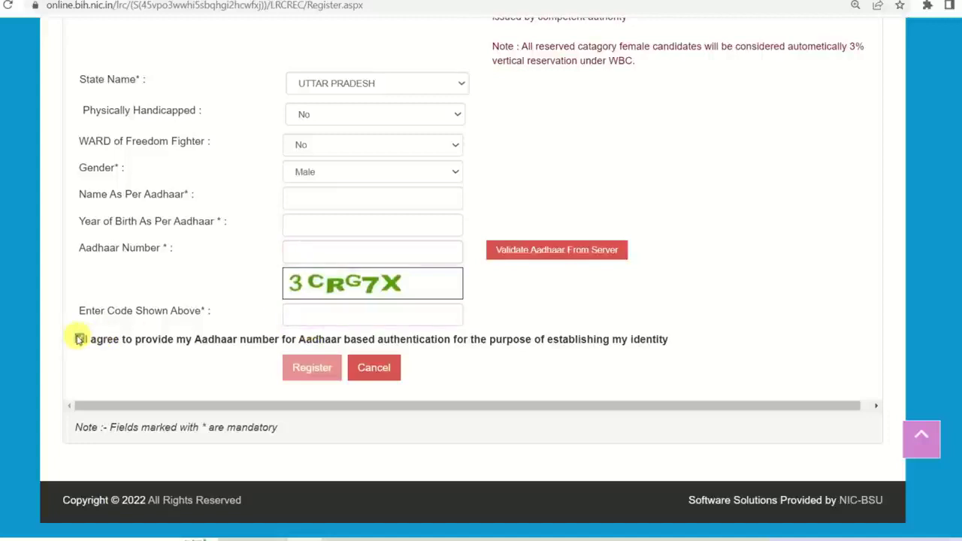
click(311, 368)
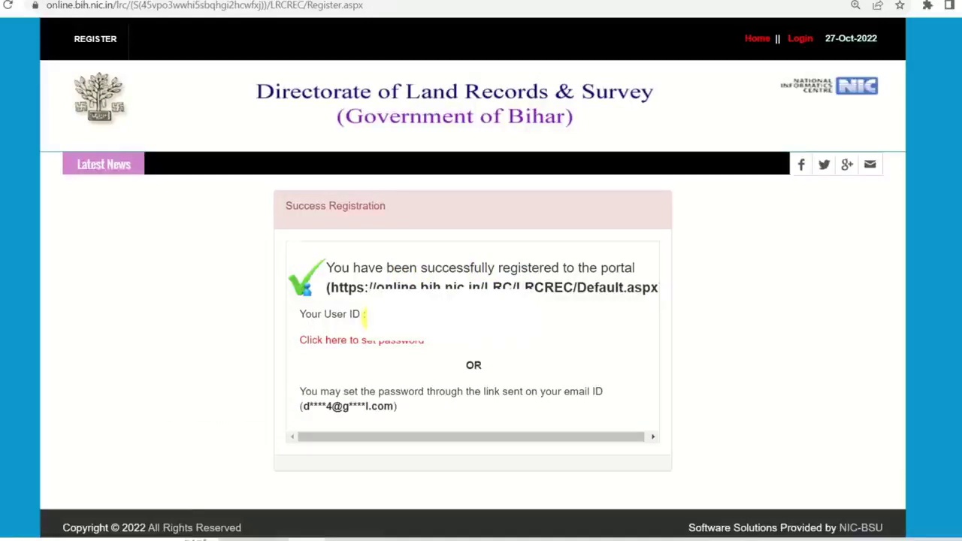
- Open the password setup for the new account, enter and retype the new password, and fill in the displayed code
click(396, 348)
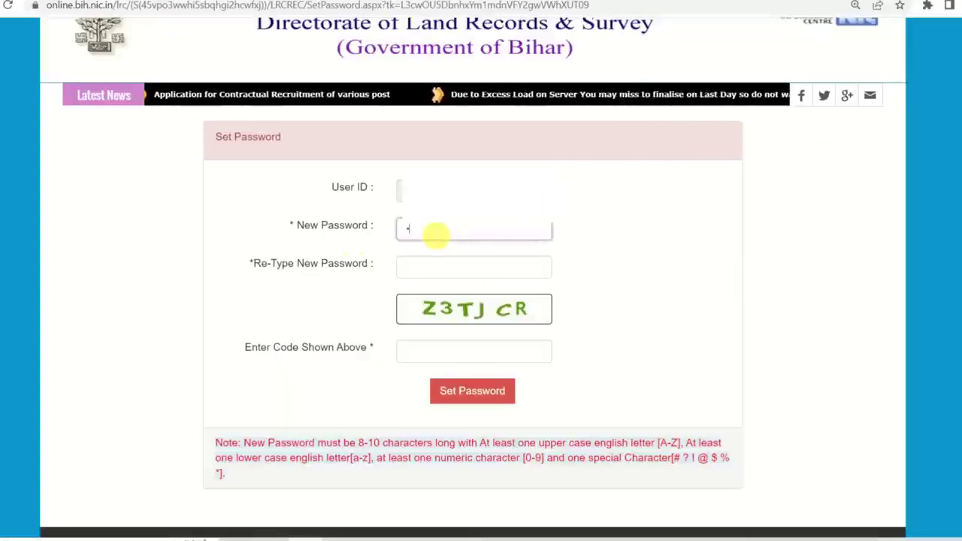
key(Tab)
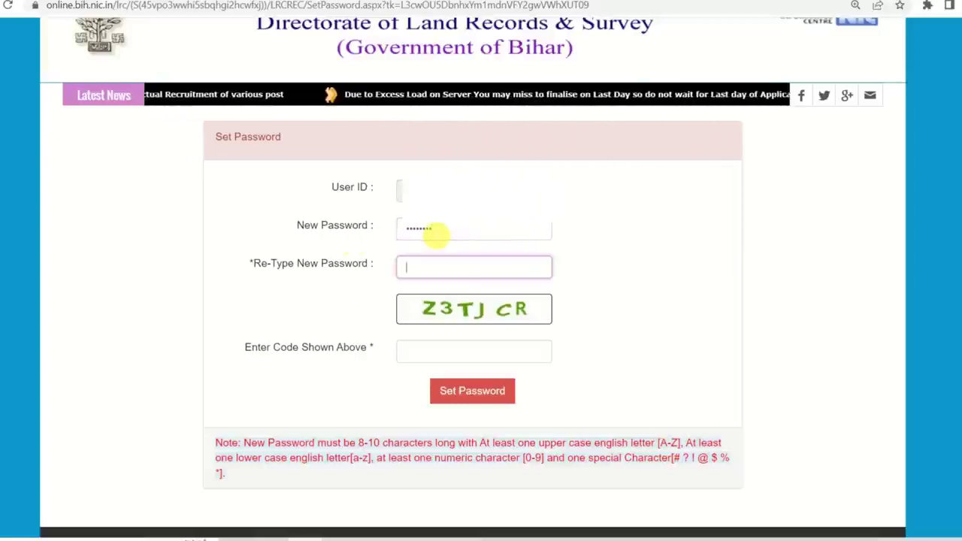
key(Tab)
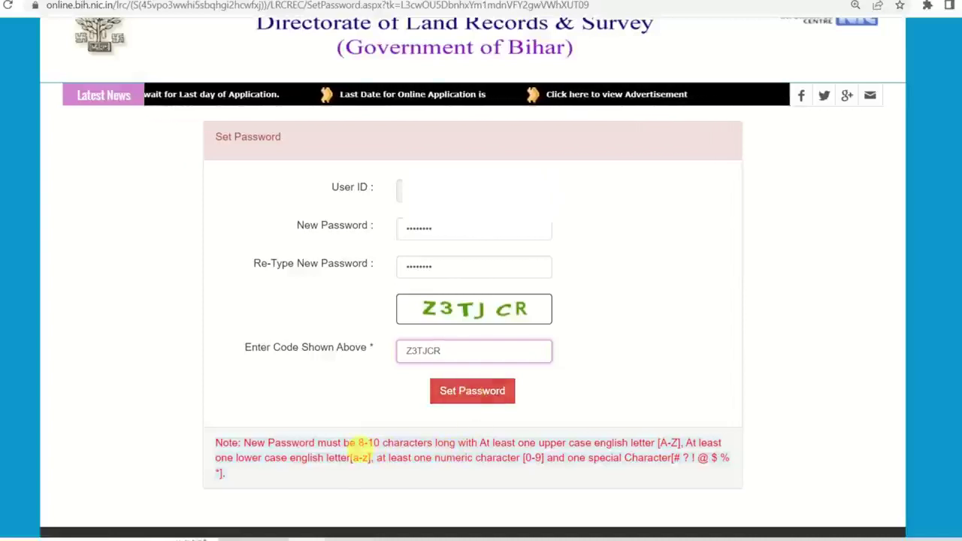
- Examine the password note for the required length, upper and lower case letters, numeric character and special characters
drag(357, 443, 374, 443)
drag(411, 445, 665, 445)
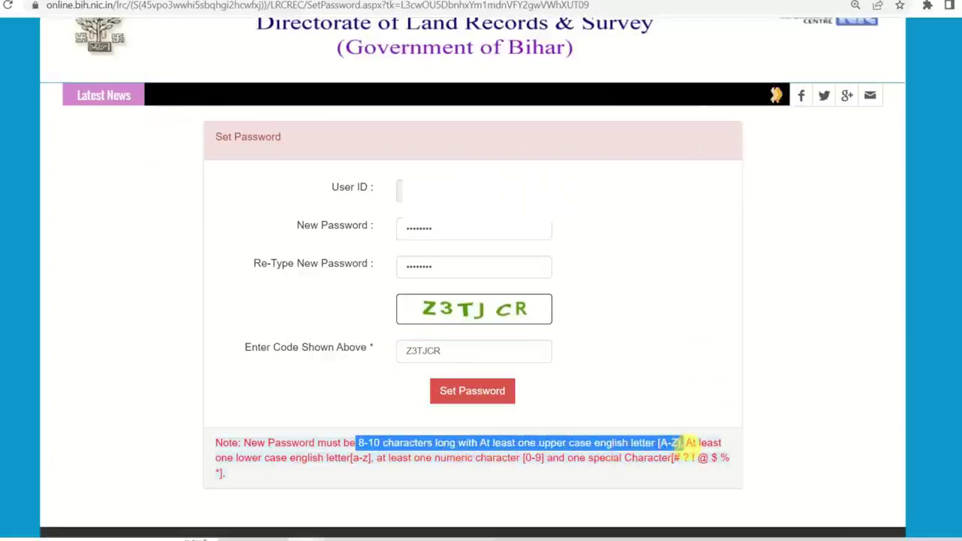
click(368, 462)
drag(350, 460, 386, 459)
click(637, 462)
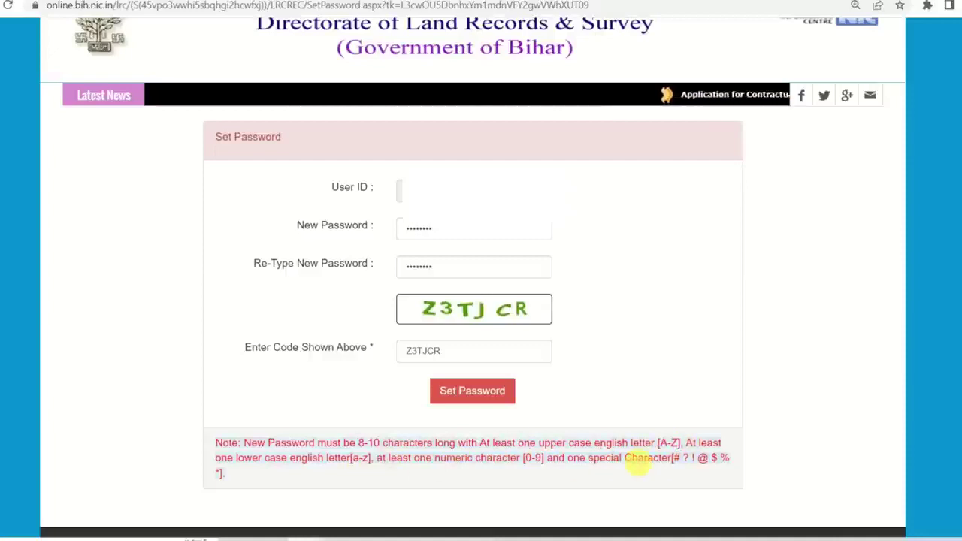
drag(662, 458, 727, 458)
click(633, 458)
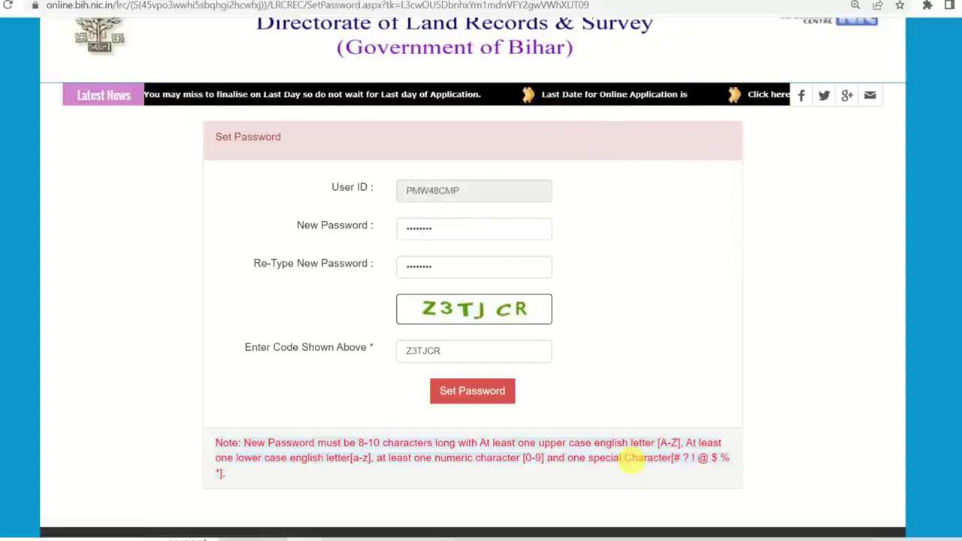
- Submit the new password and confirm it with the OTP sent to the registered mobile number
click(472, 399)
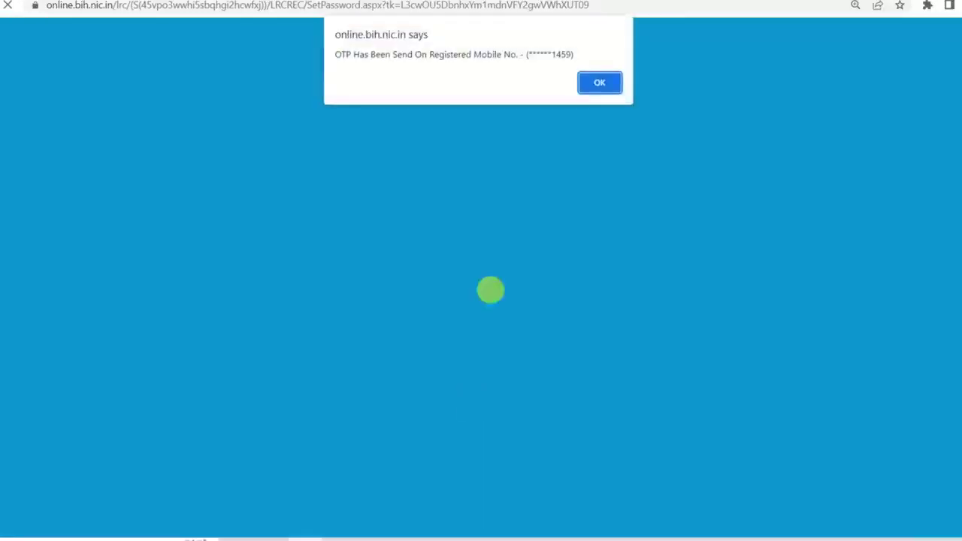
drag(364, 54, 510, 54)
click(509, 56)
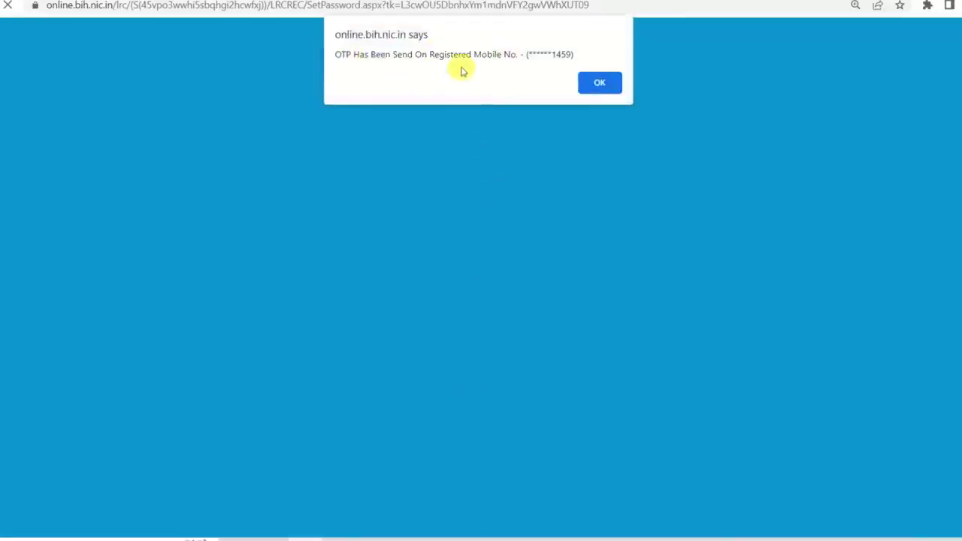
click(601, 82)
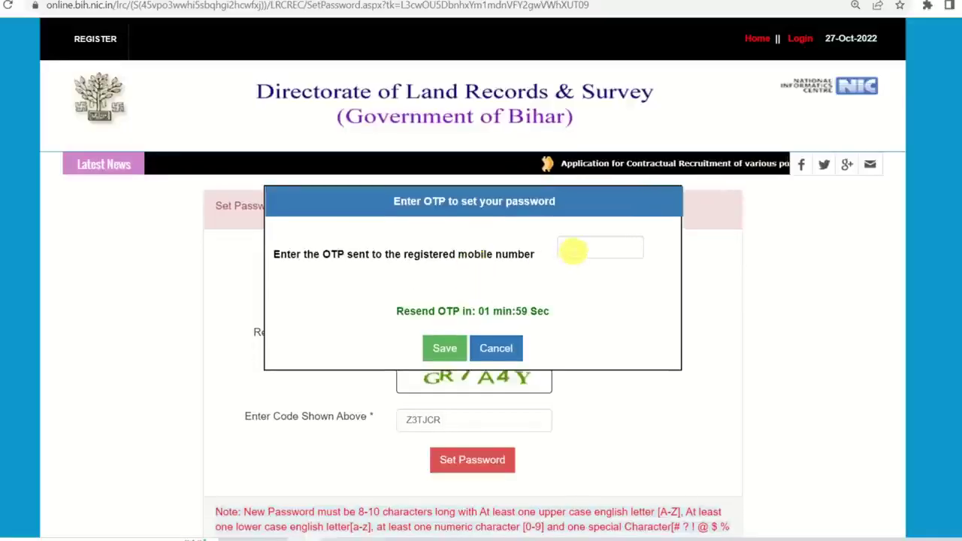
click(573, 252)
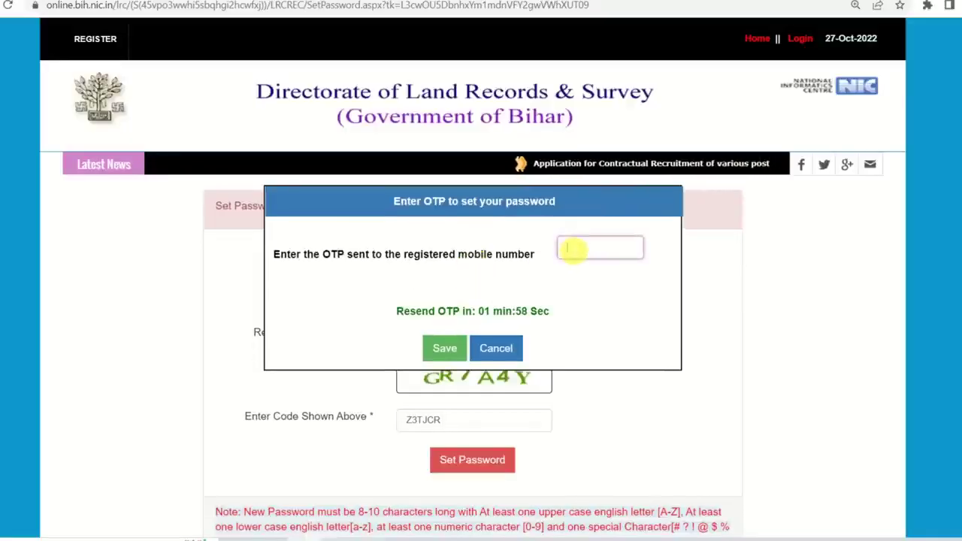
click(451, 349)
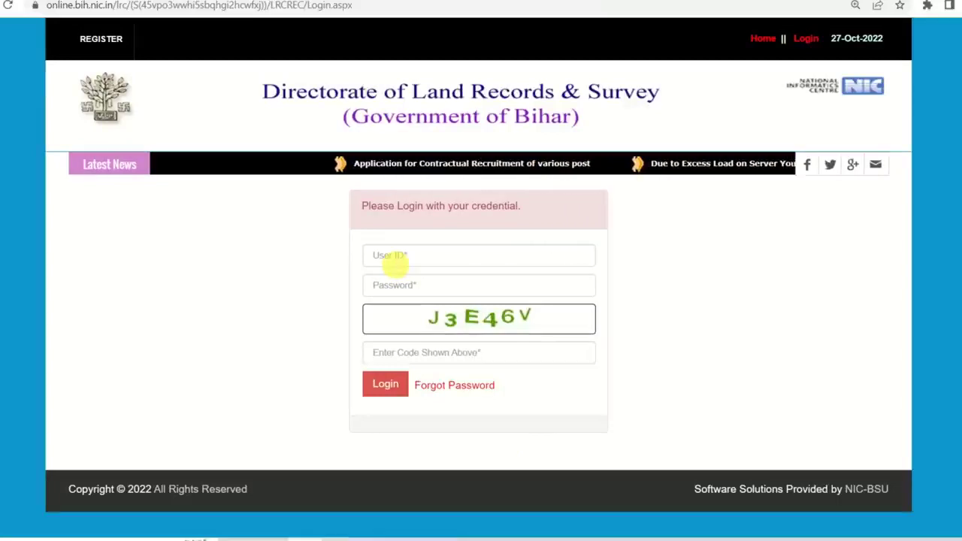
- Log in to the applicant account with the user ID, password and displayed code
click(395, 262)
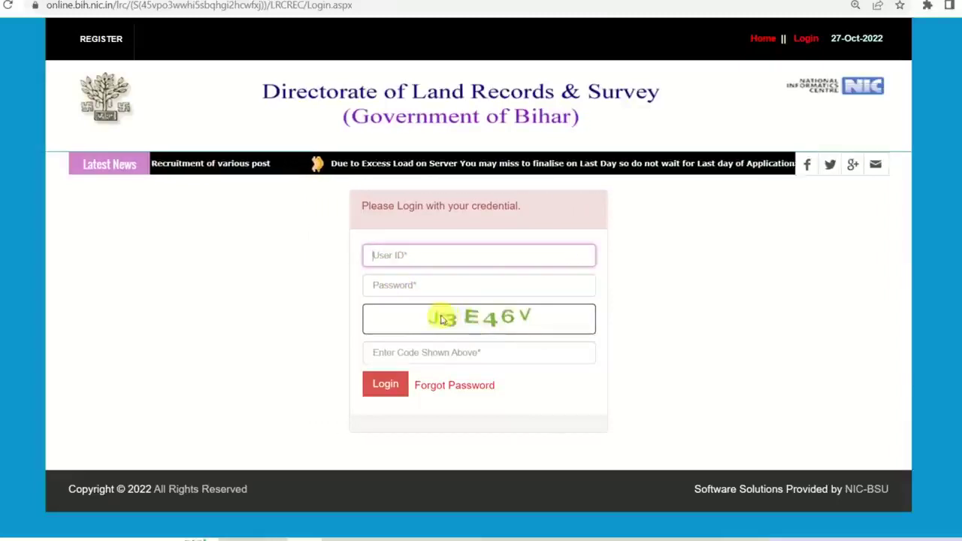
click(435, 352)
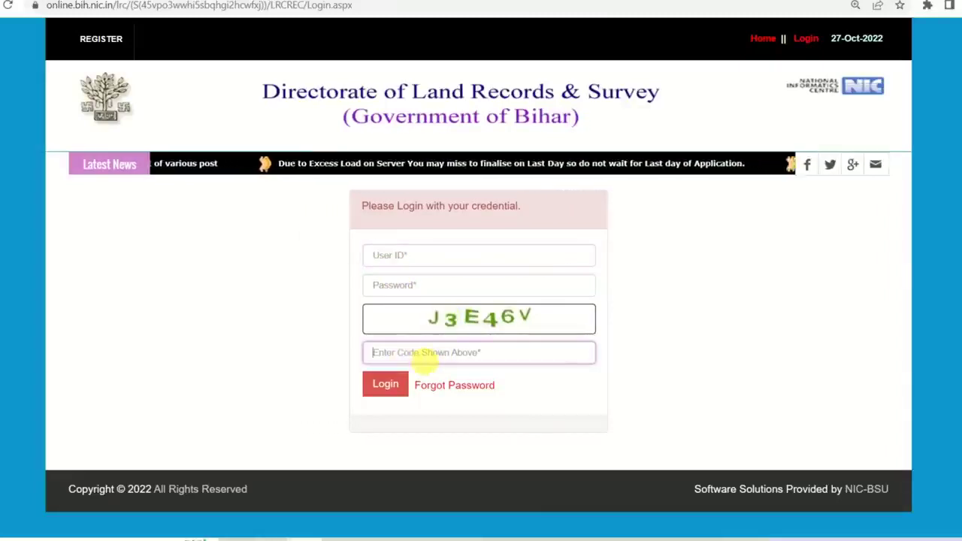
click(387, 386)
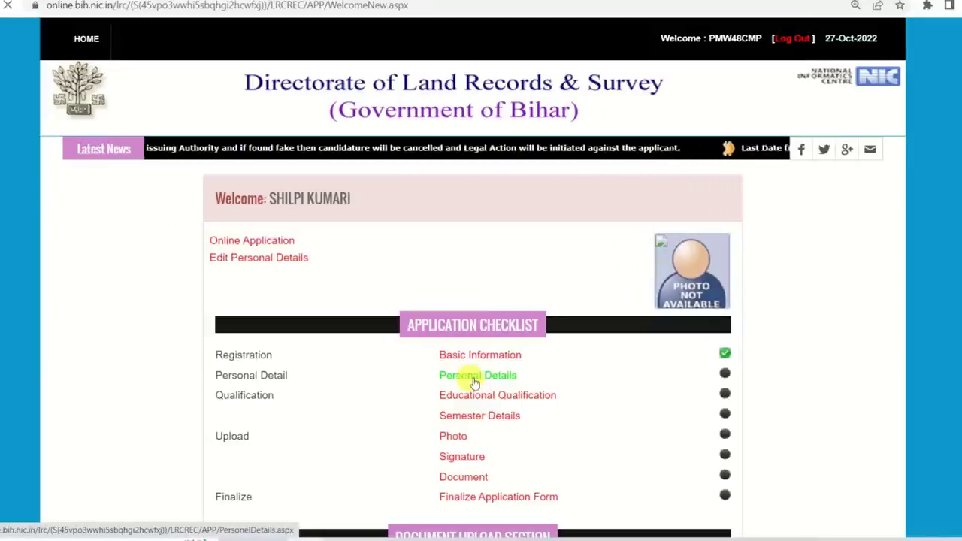
- Open the Personal Details form from the application checklist and review the mother's name and marital status fields
click(474, 375)
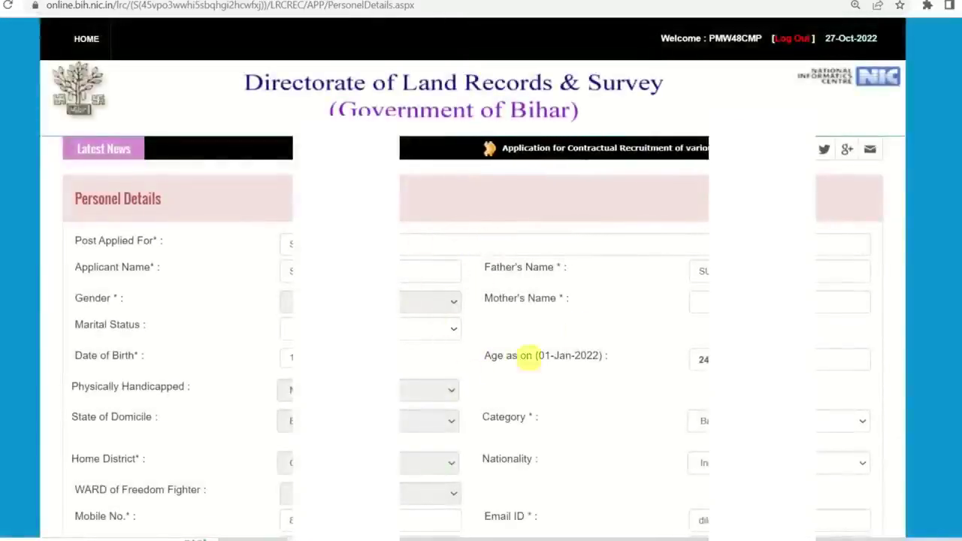
click(702, 305)
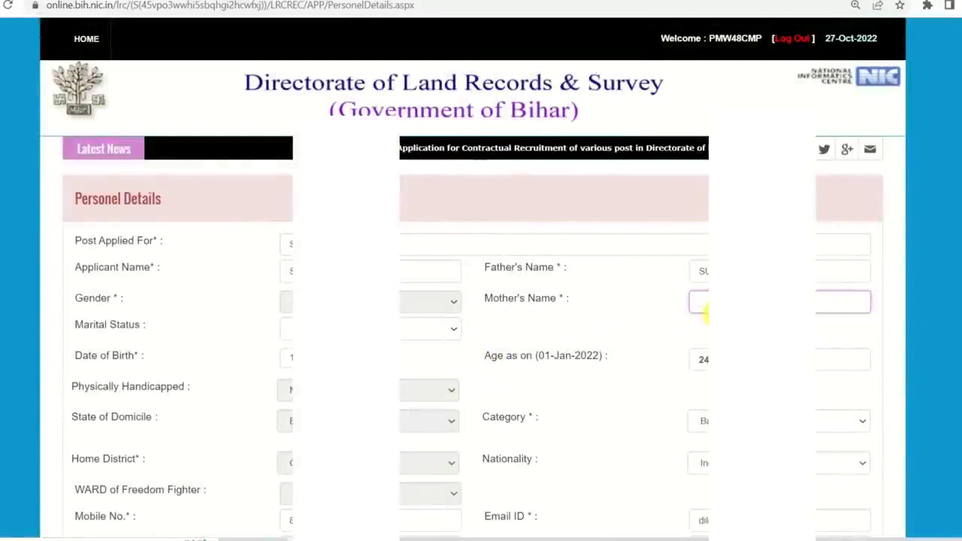
click(346, 329)
click(345, 356)
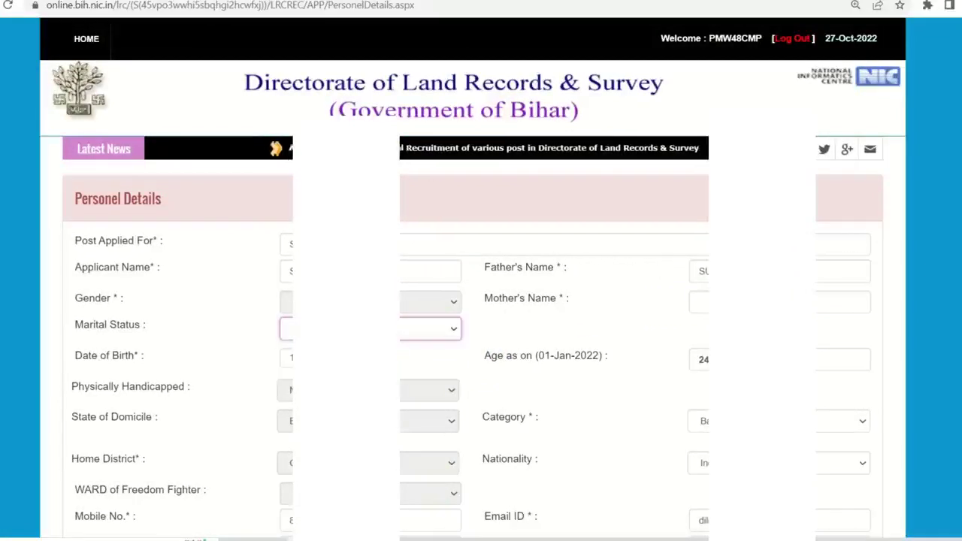
click(639, 371)
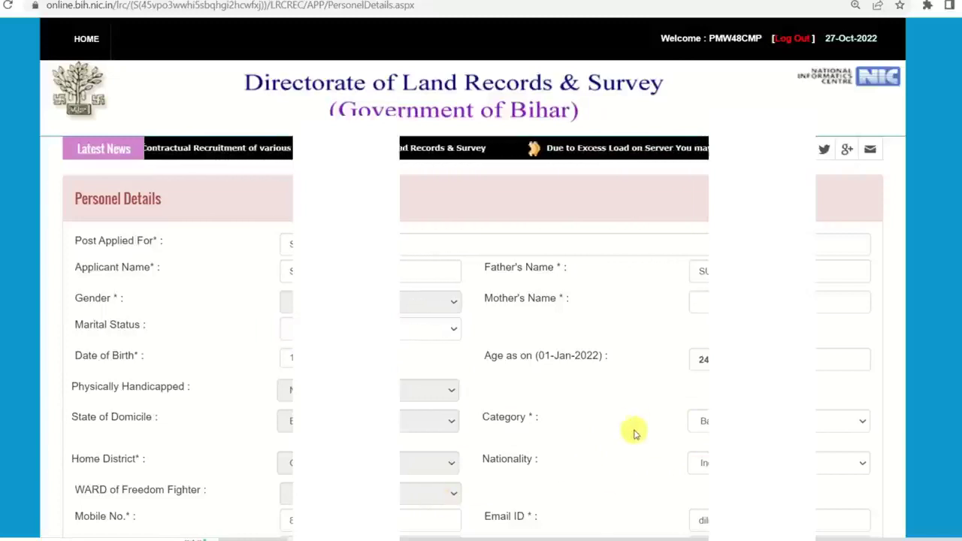
- Review the correspondence address, its pin code and the blood group options in the personal details form
scroll(647, 406, down, 5)
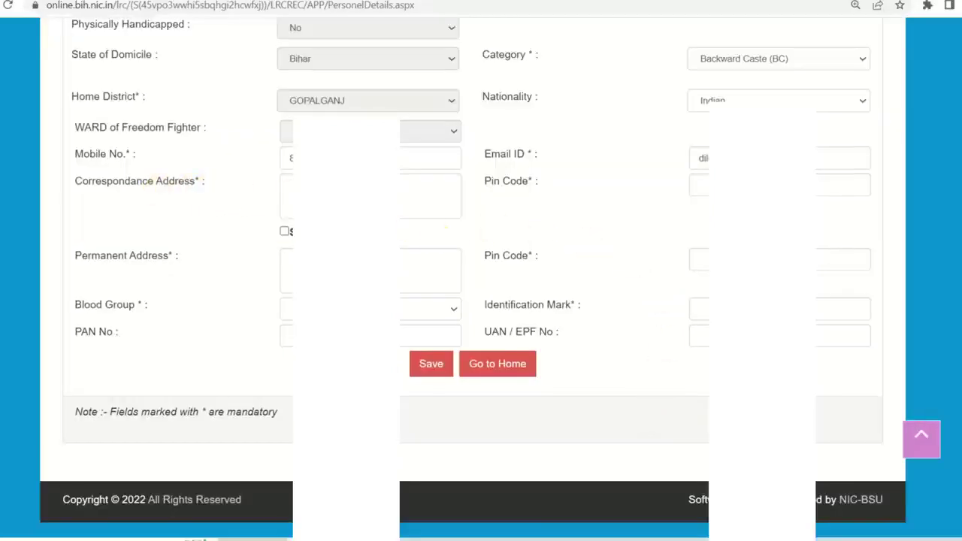
click(345, 195)
click(696, 188)
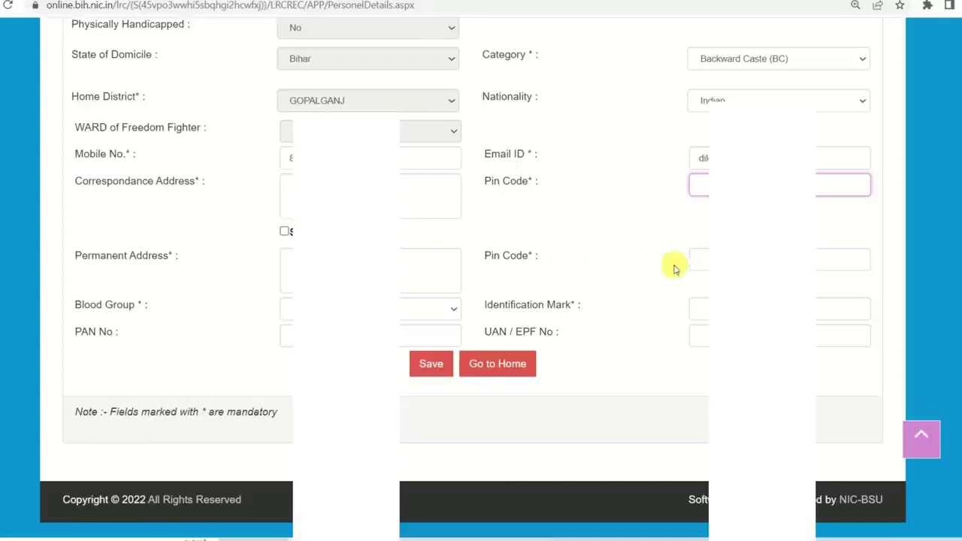
click(430, 308)
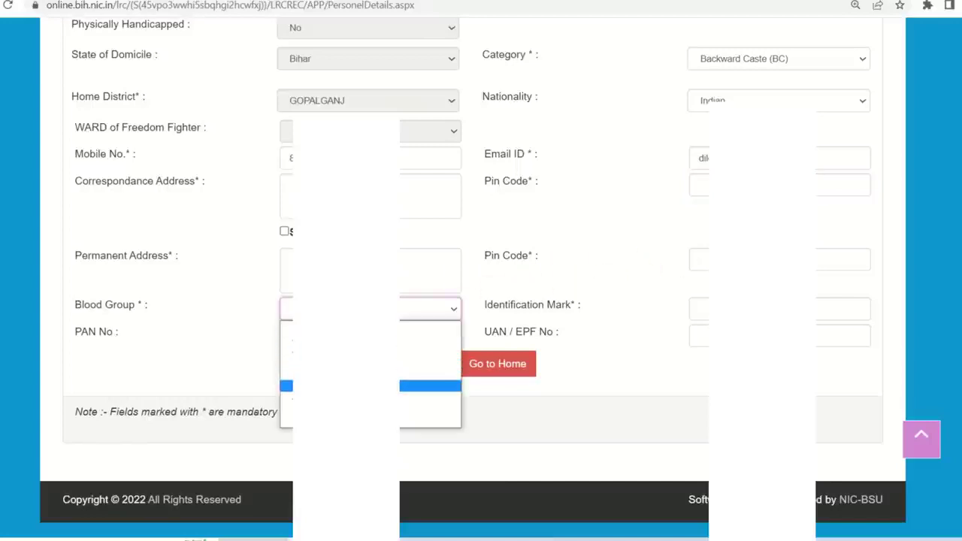
click(430, 422)
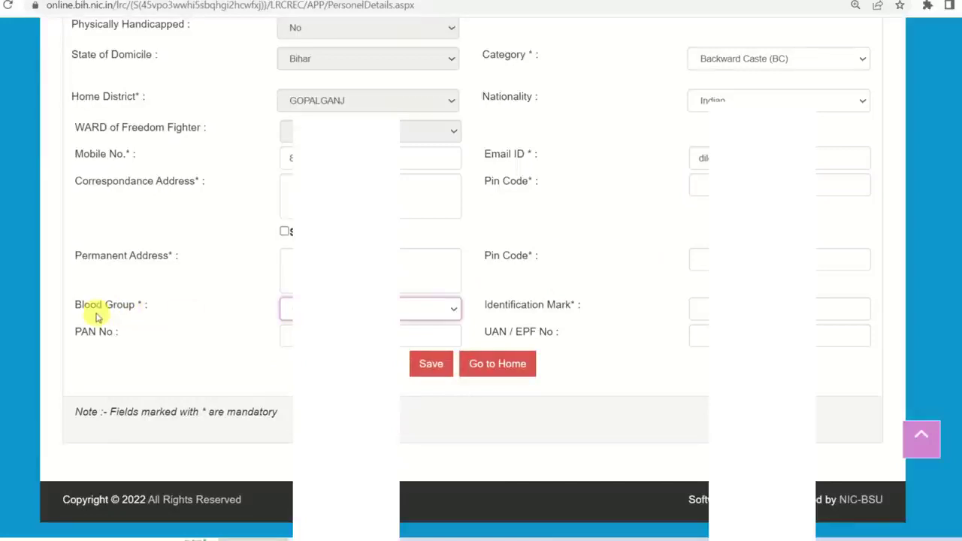
drag(128, 304, 176, 300)
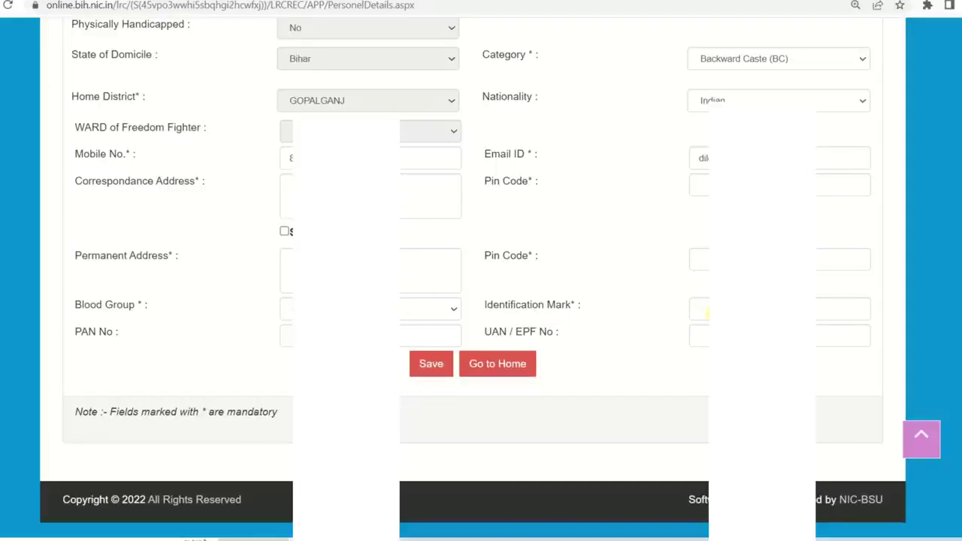
- Go through the identification mark, PAN and UAN / EPF number fields and save the personal details
click(700, 309)
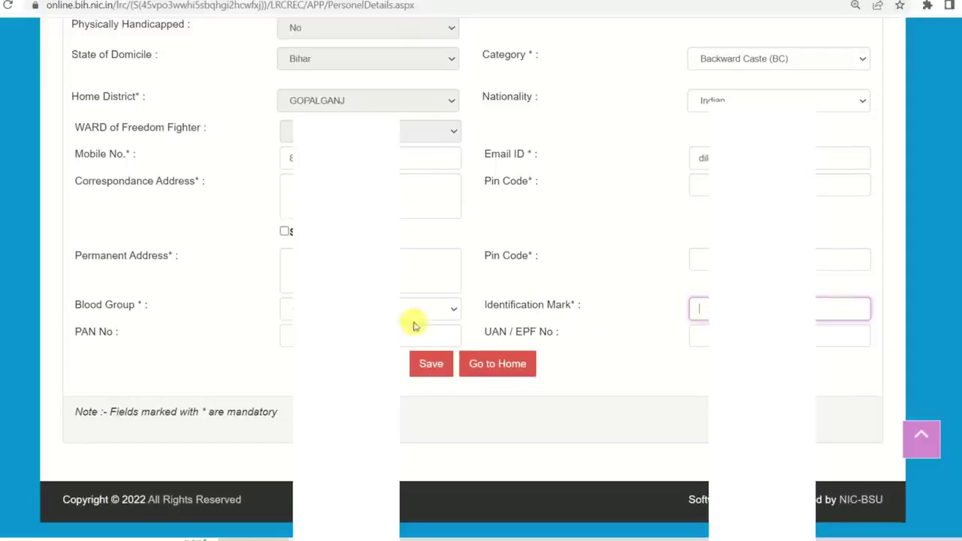
click(286, 338)
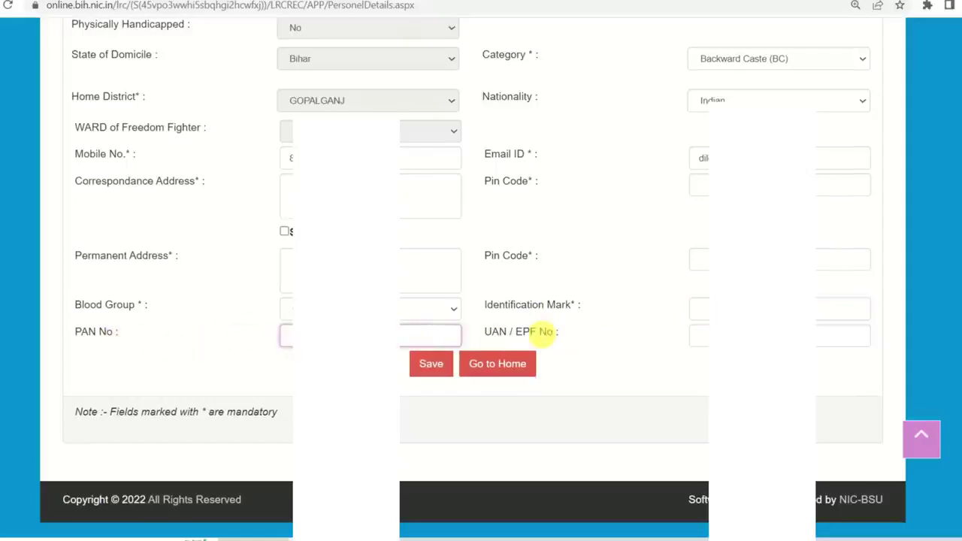
click(694, 334)
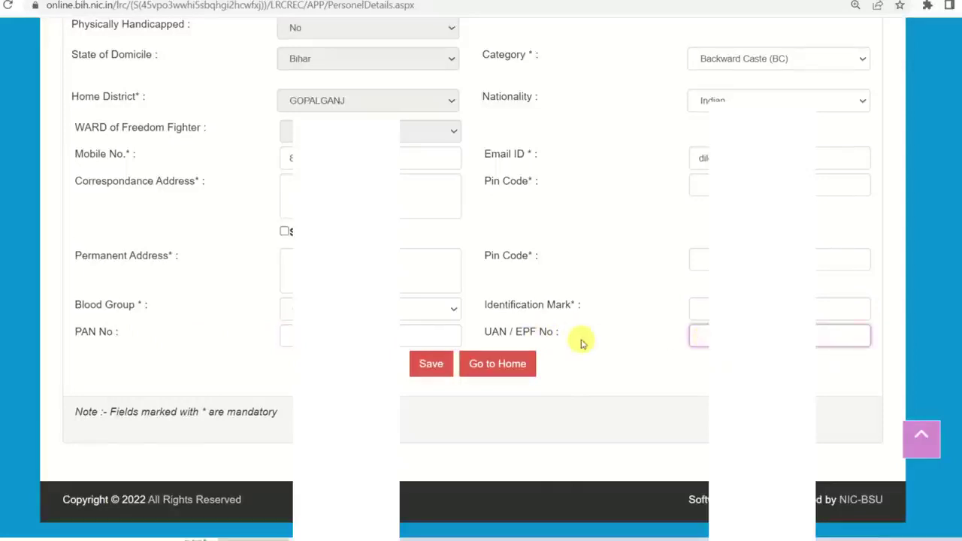
click(429, 370)
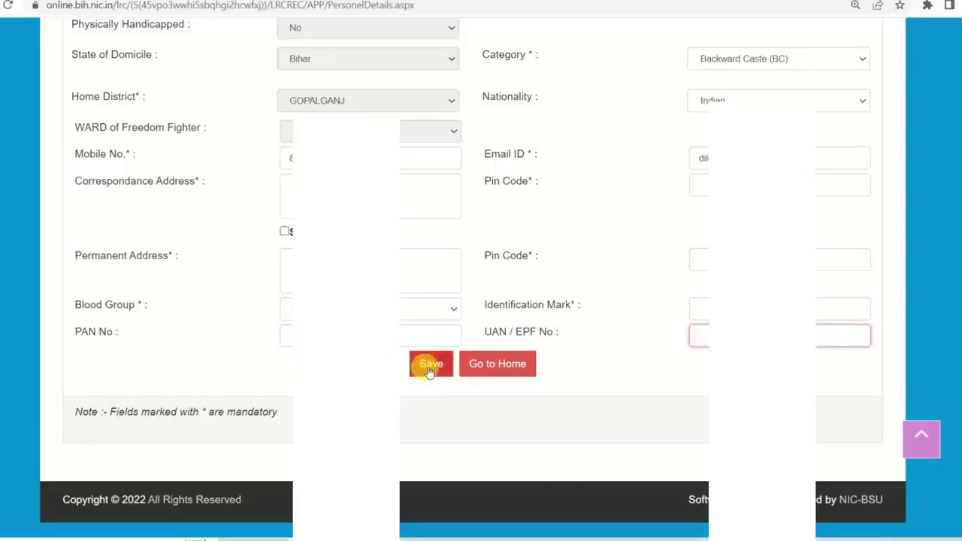
- Return to the application checklist and open the Educational Qualification form
click(508, 375)
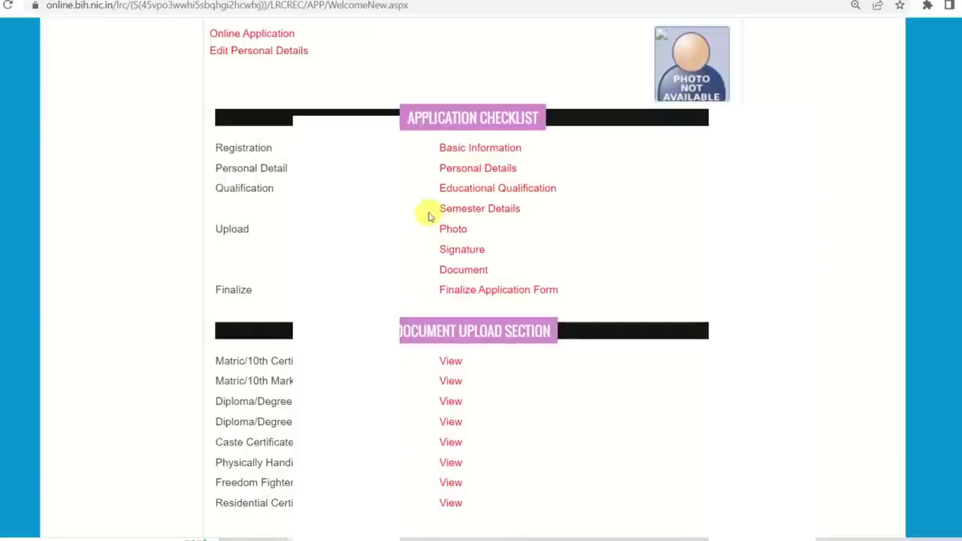
drag(229, 190, 268, 193)
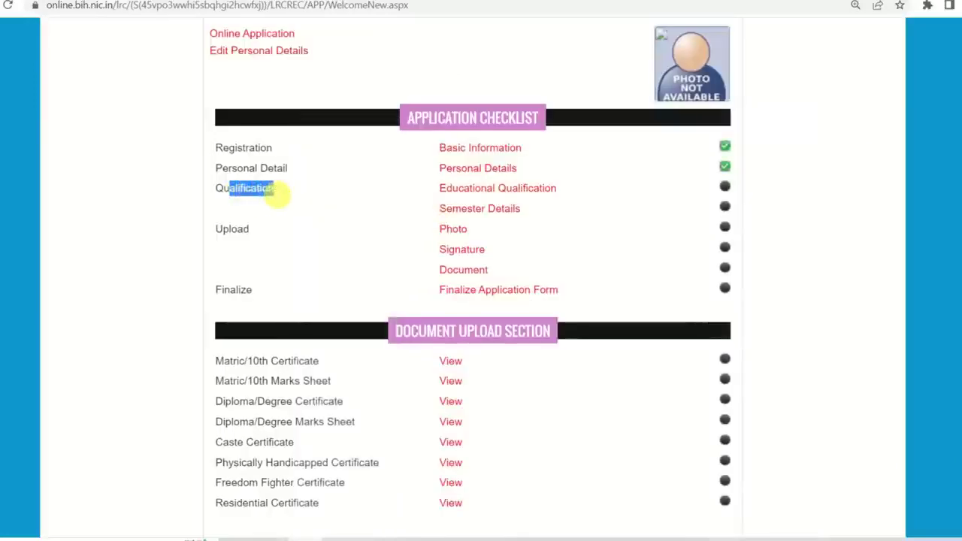
click(280, 193)
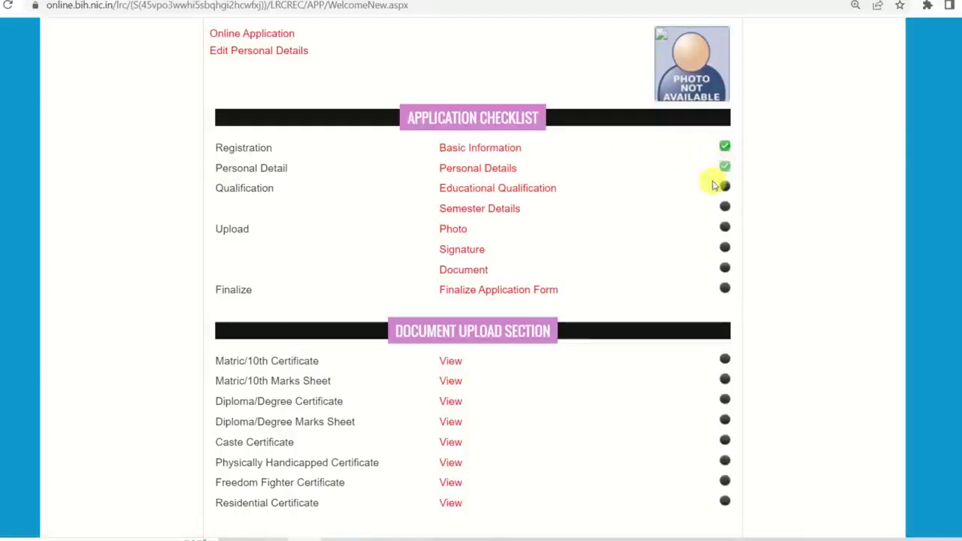
click(532, 191)
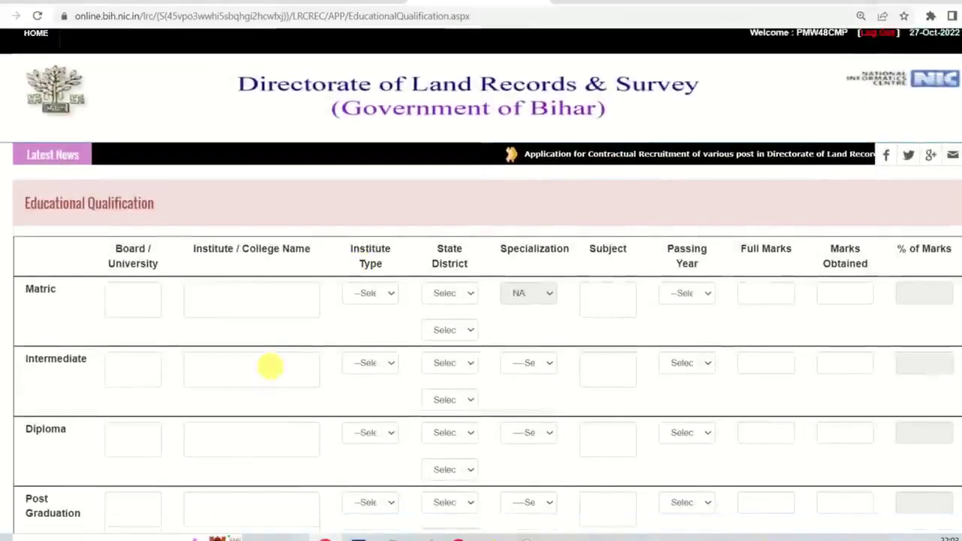
scroll(368, 358, down, 2)
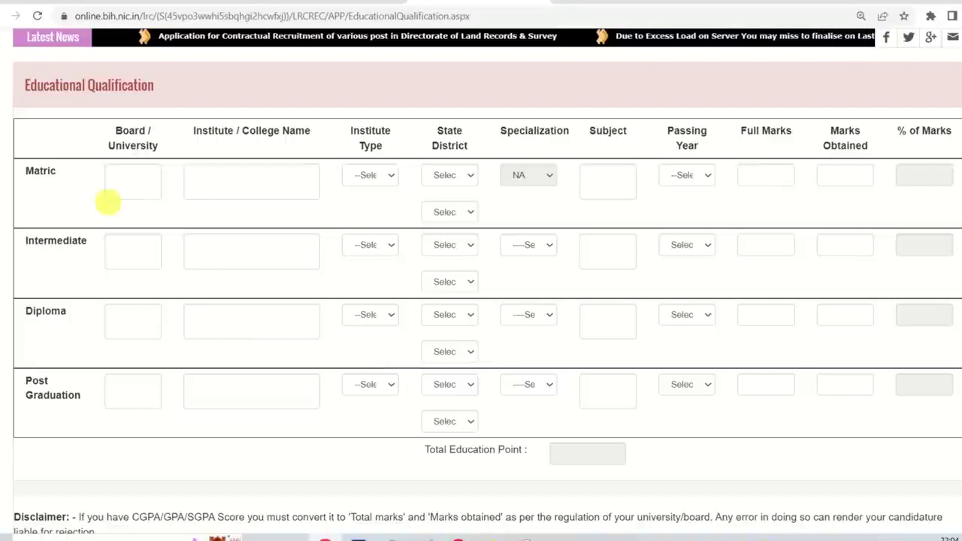
- Go through the Matric board and institute name fields and set the Matric institute type to Government
click(131, 186)
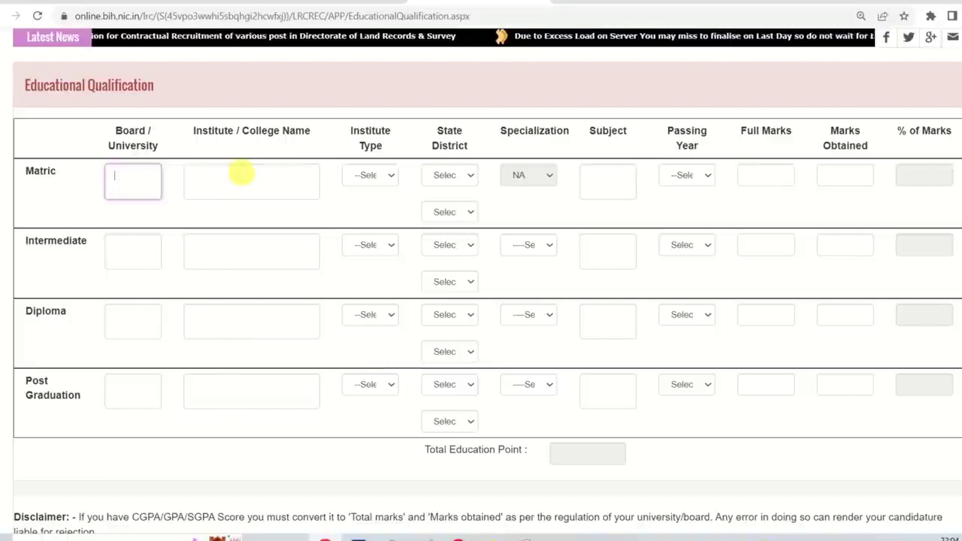
click(241, 181)
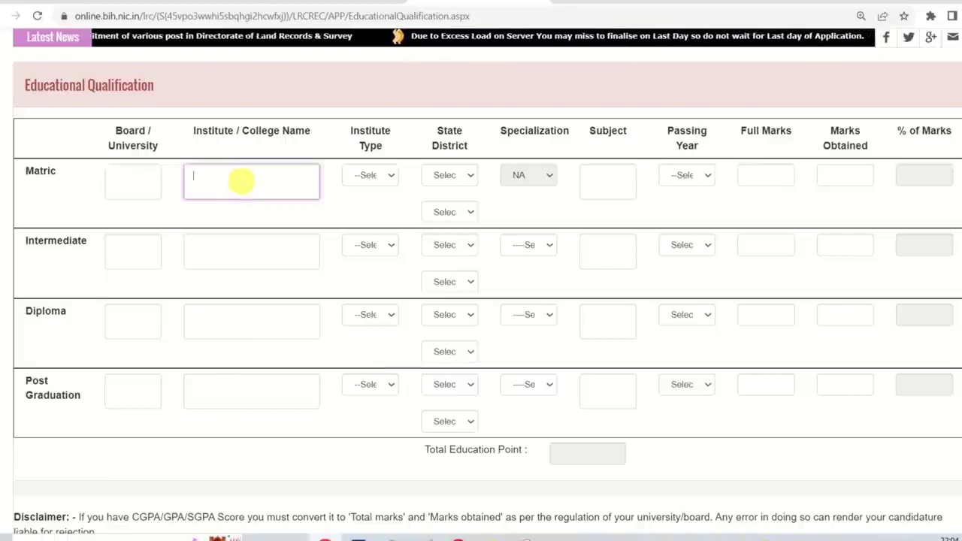
click(372, 175)
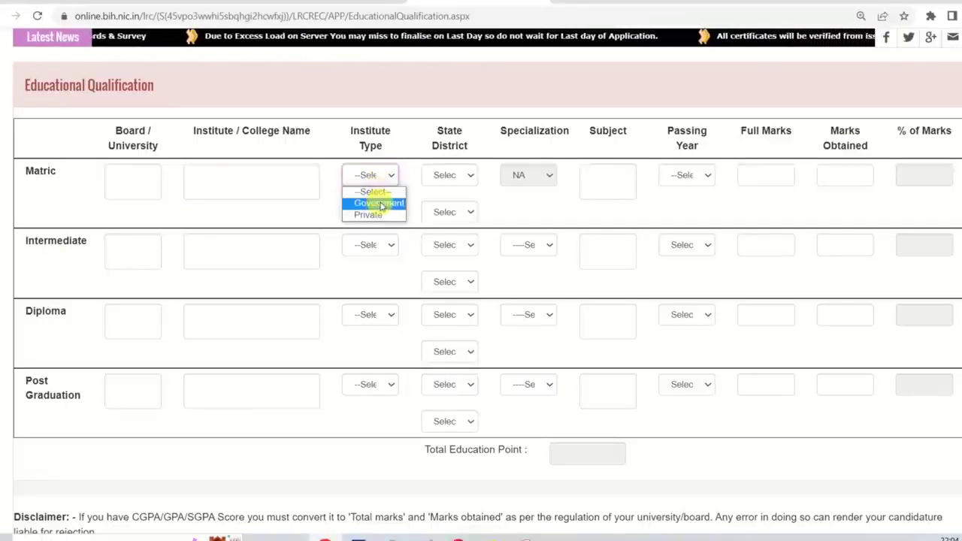
click(378, 204)
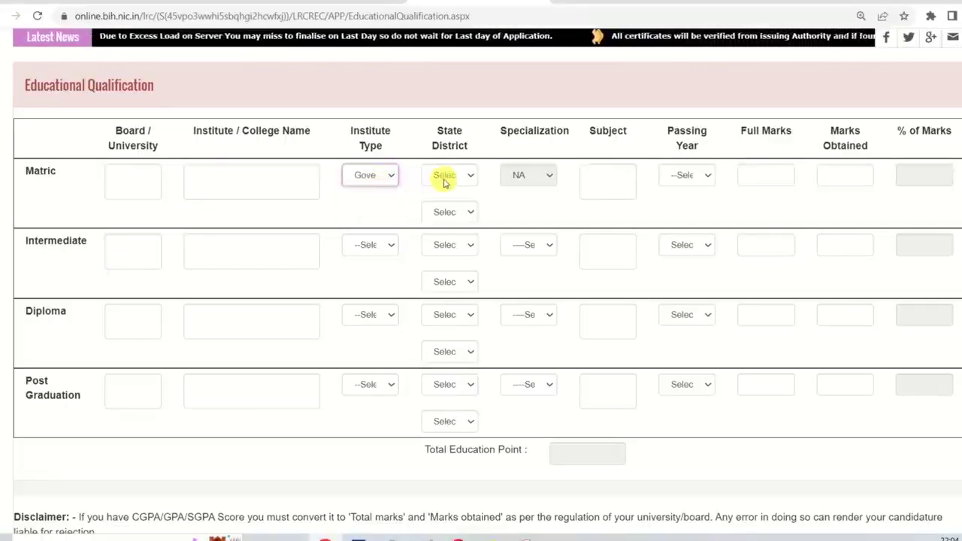
- Set the Matric state to BIHAR and its district to GOPALGANJ
click(444, 177)
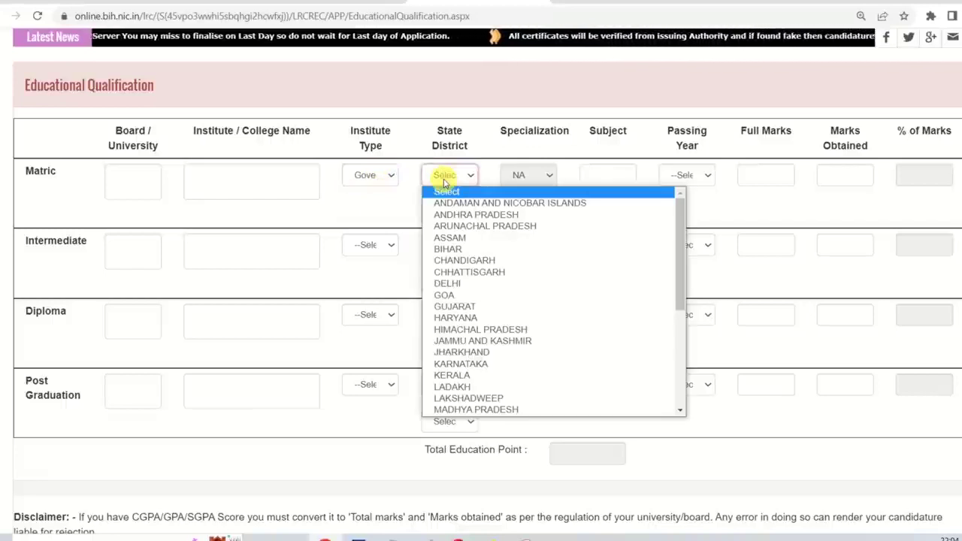
key(b)
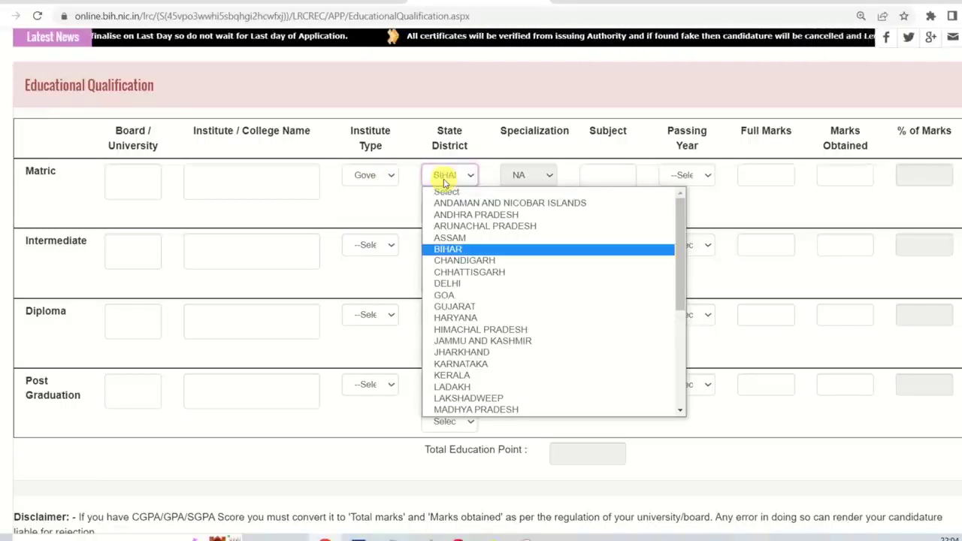
key(Return)
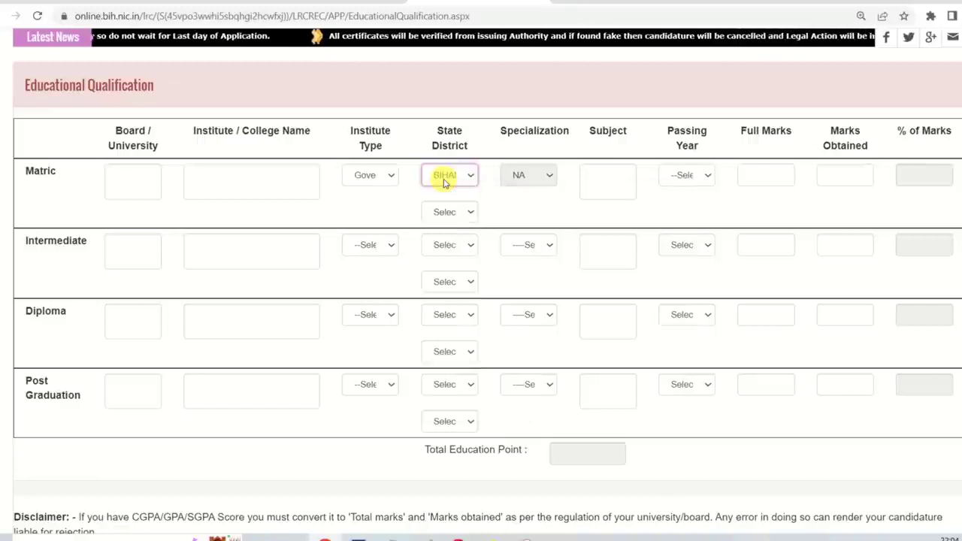
click(460, 218)
text(go)
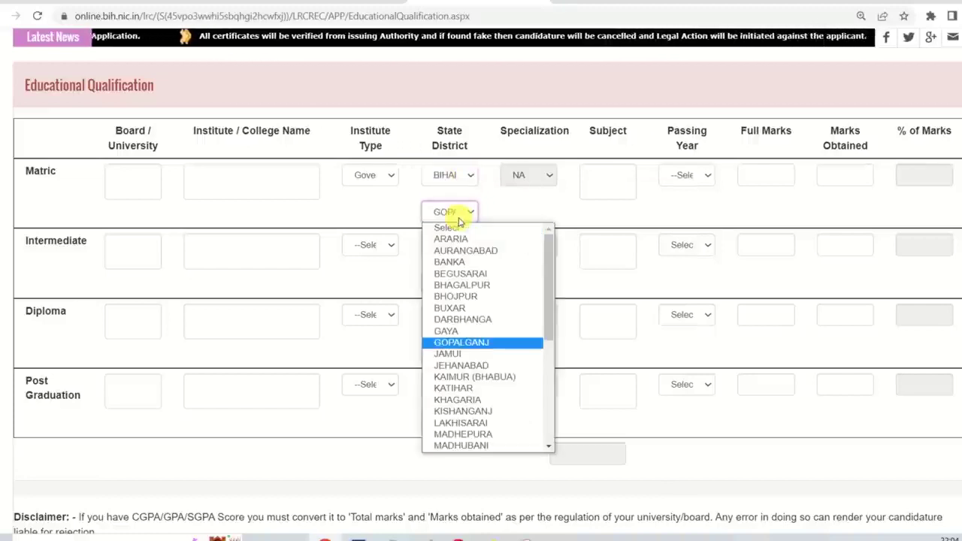
key(Return)
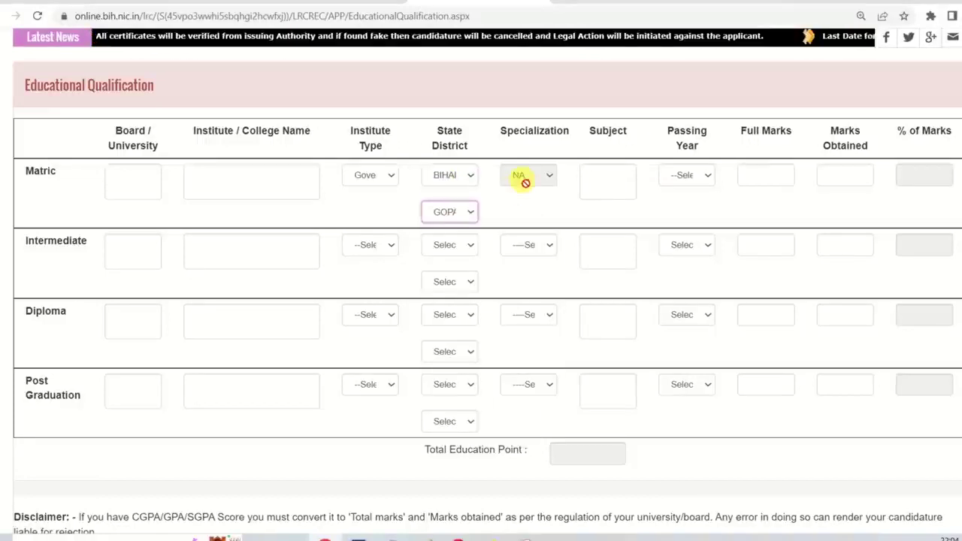
- Enter HINDI, MATH, SCIENCE as the Matric subjects and choose 2015 as the passing year
click(601, 178)
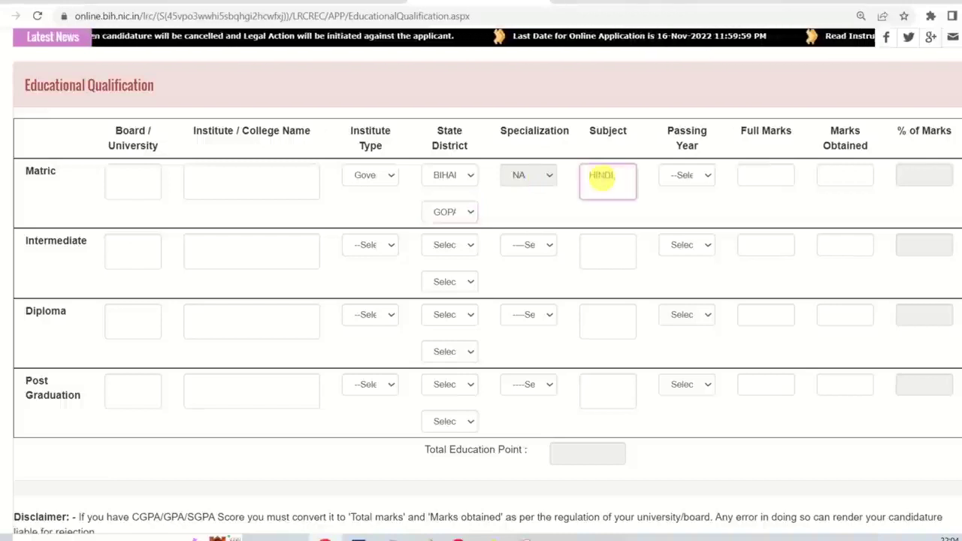
text(HINDI, MATH, S)
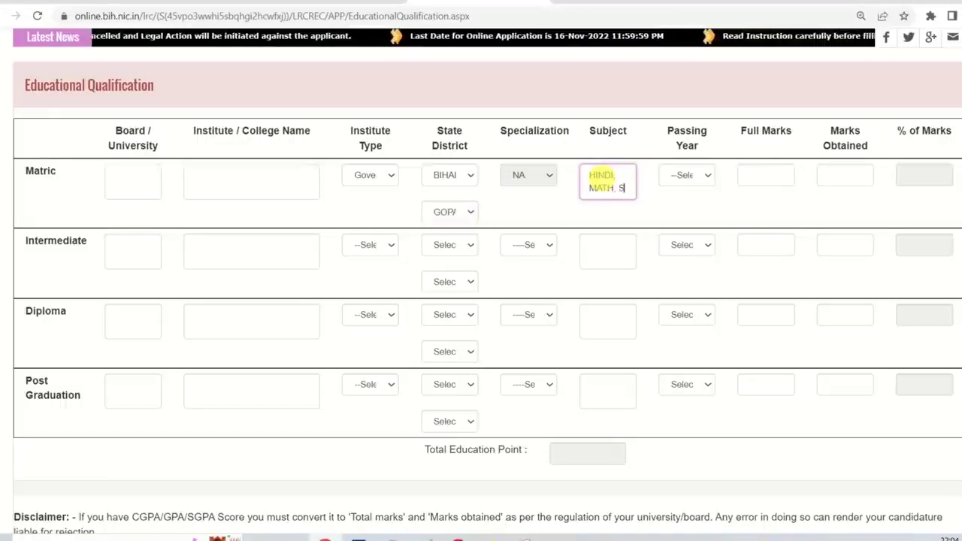
text(CIENCE,)
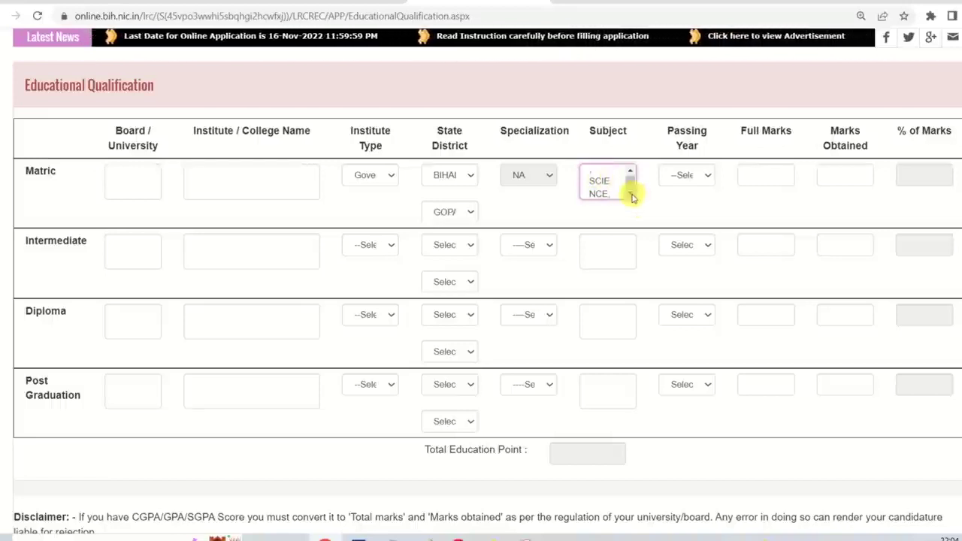
click(631, 197)
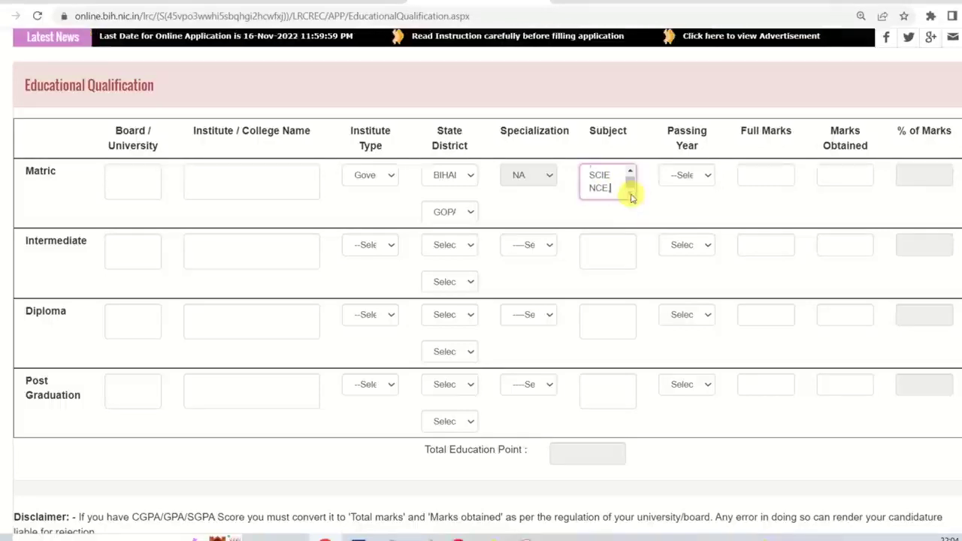
click(687, 176)
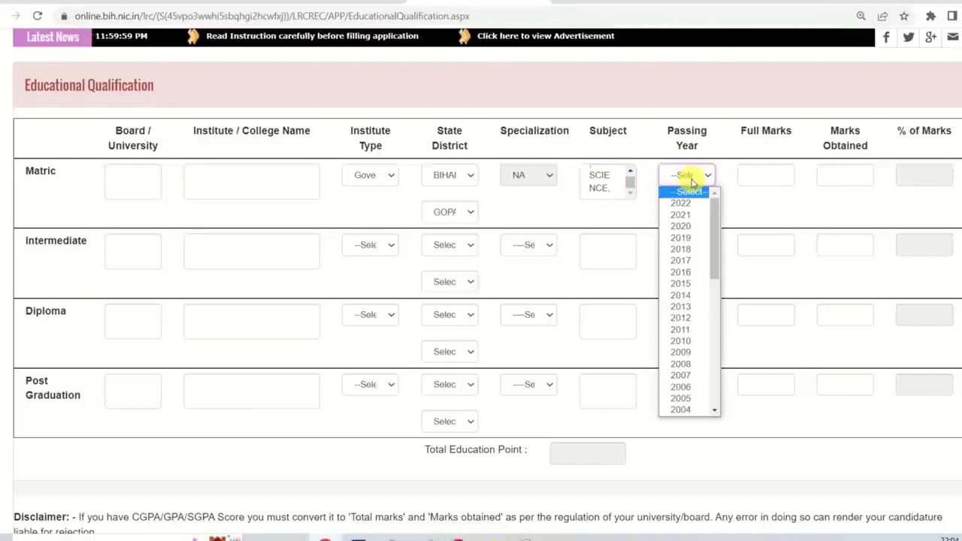
text(2019)
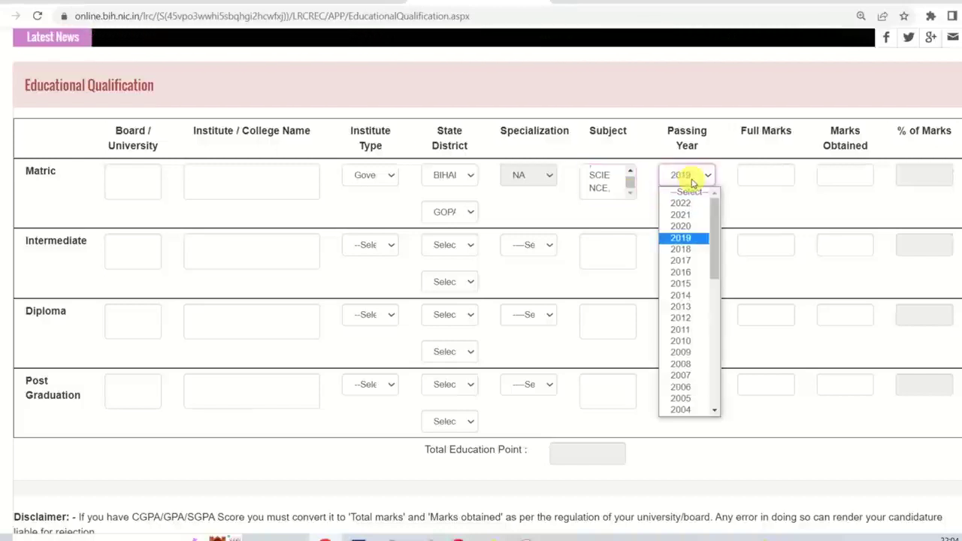
click(687, 283)
- Enter 500 as the Matric full marks and 350 as the marks obtained
click(761, 179)
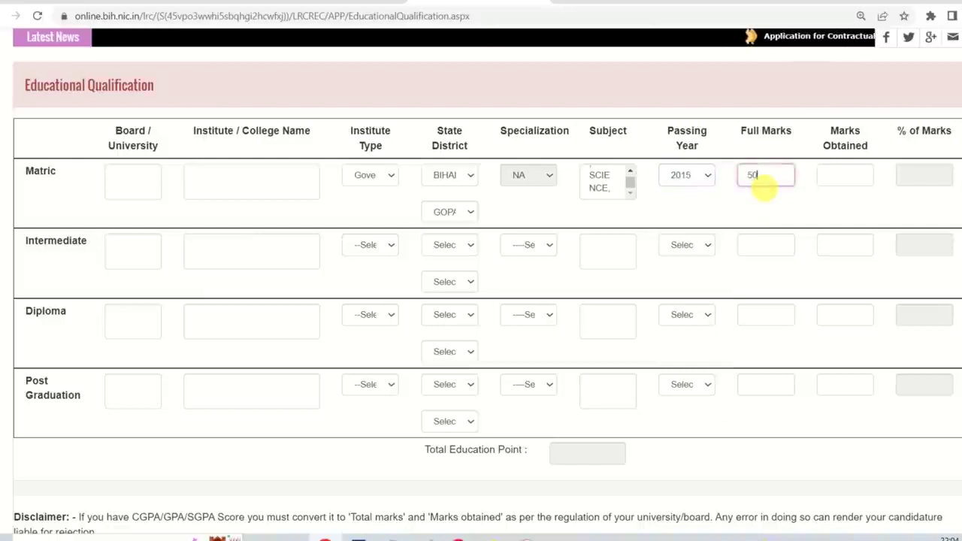
key(Tab)
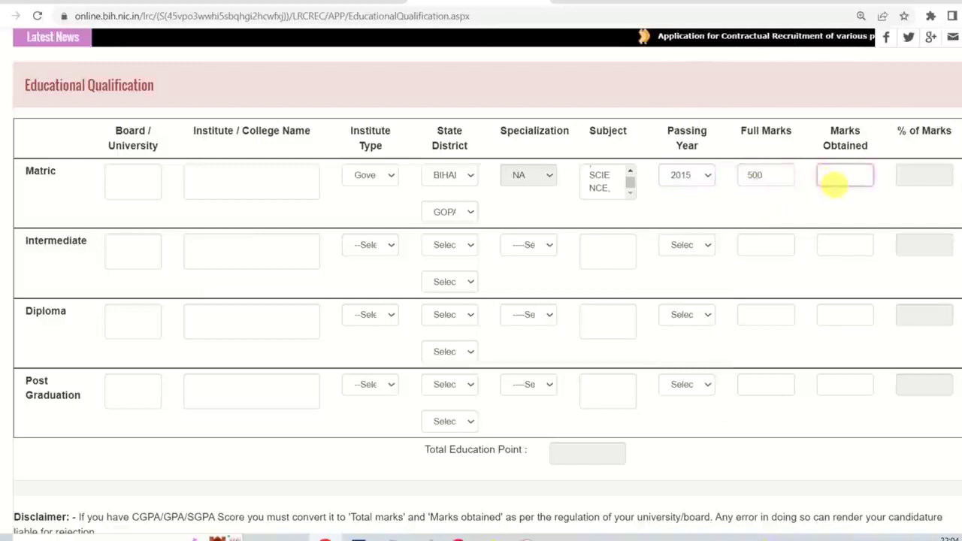
key(Tab)
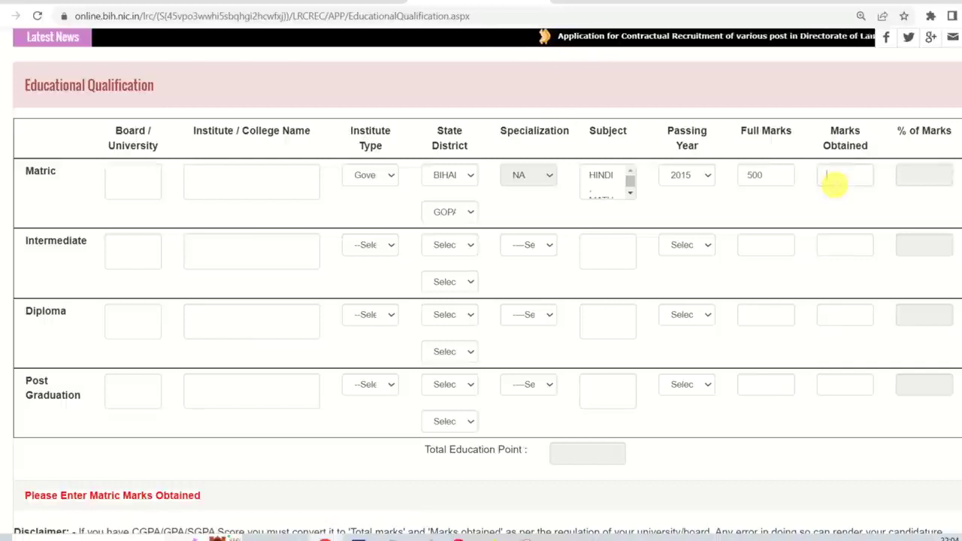
click(828, 178)
text(350)
key(Tab)
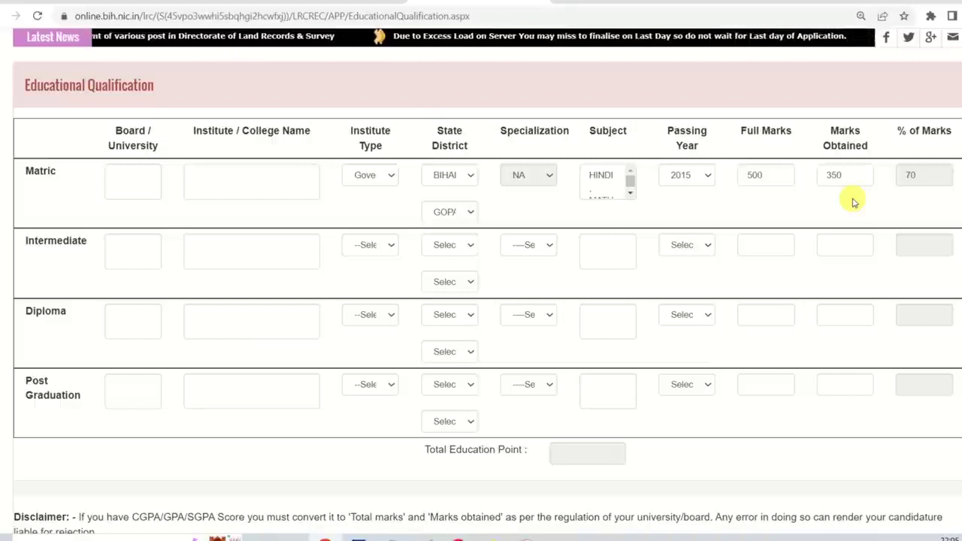
- Read the disclaimer on converting CGPA/GPA/SGPA scores into total marks and marks obtained, and check the Matric entries against it
scroll(851, 215, down, 3)
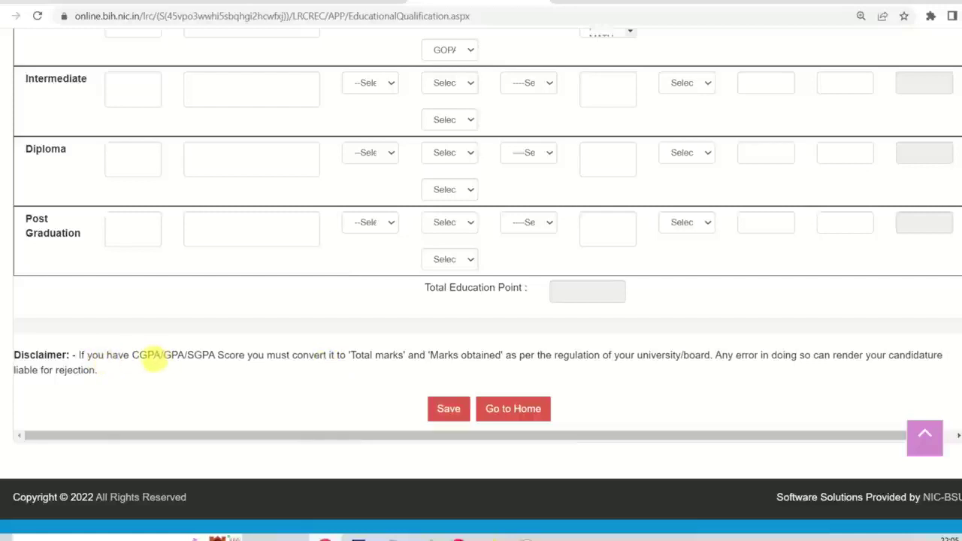
drag(134, 356, 183, 356)
click(202, 360)
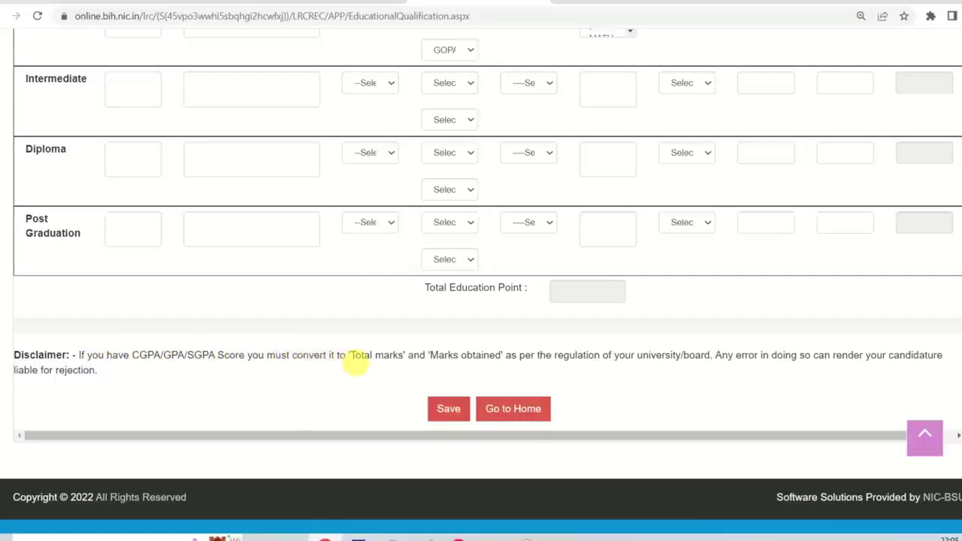
drag(352, 358, 502, 356)
click(446, 354)
click(517, 356)
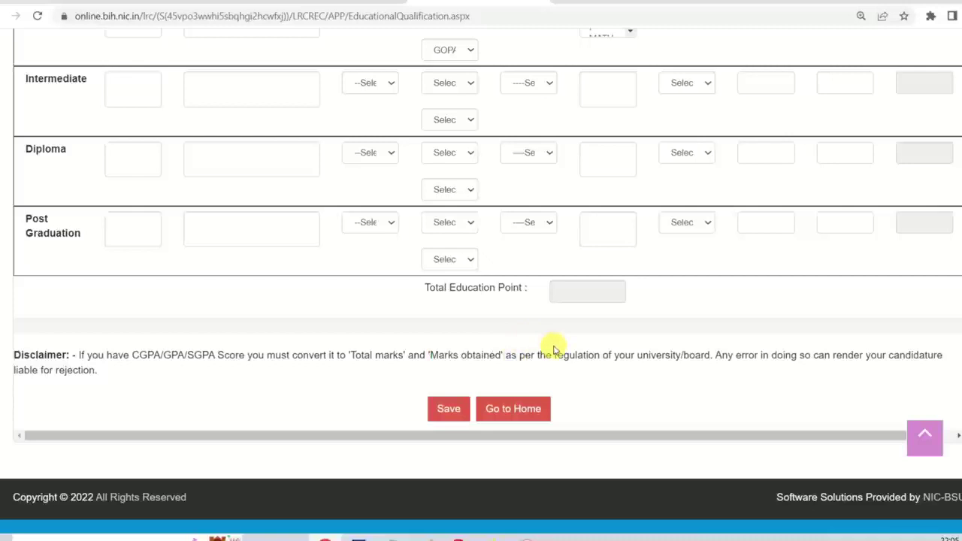
scroll(554, 347, up, 3)
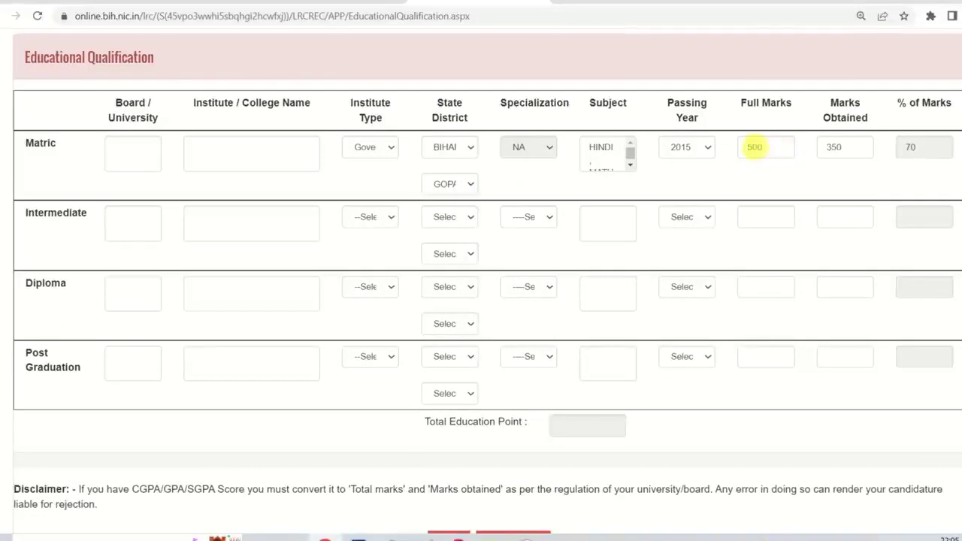
scroll(621, 163, down, 2)
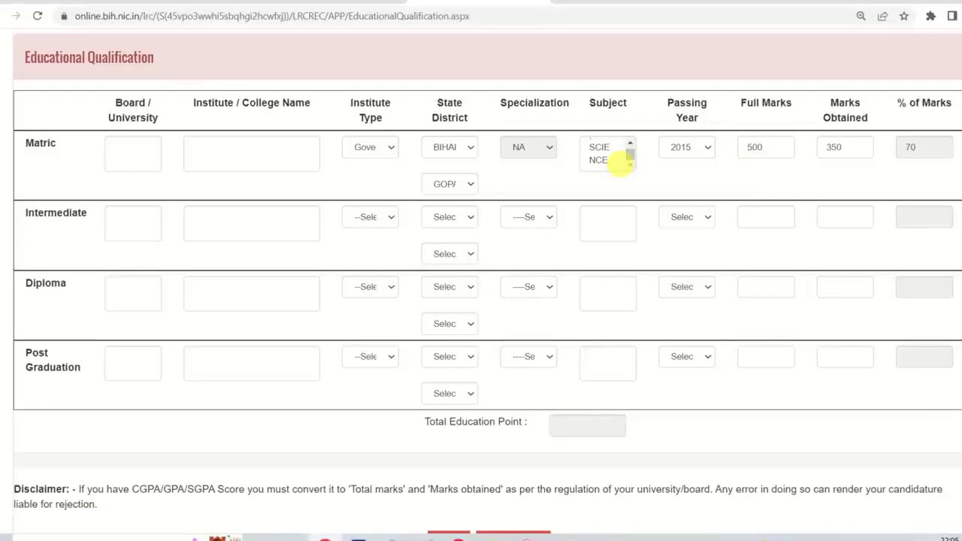
click(122, 155)
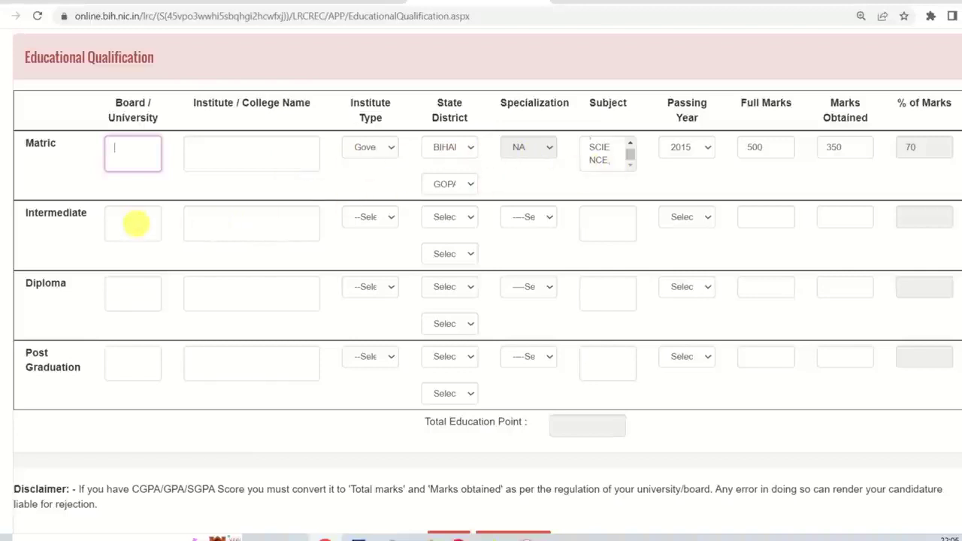
click(136, 222)
drag(37, 213, 72, 216)
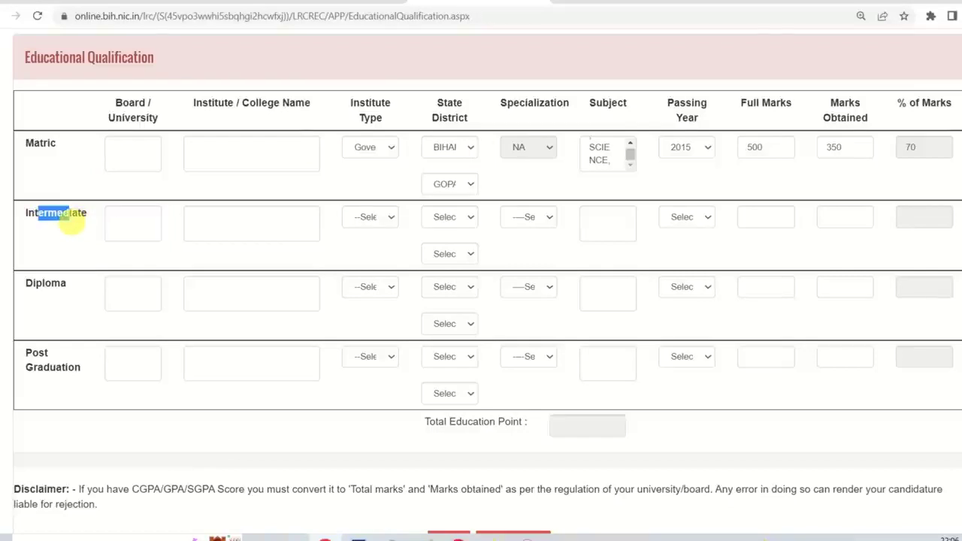
click(69, 207)
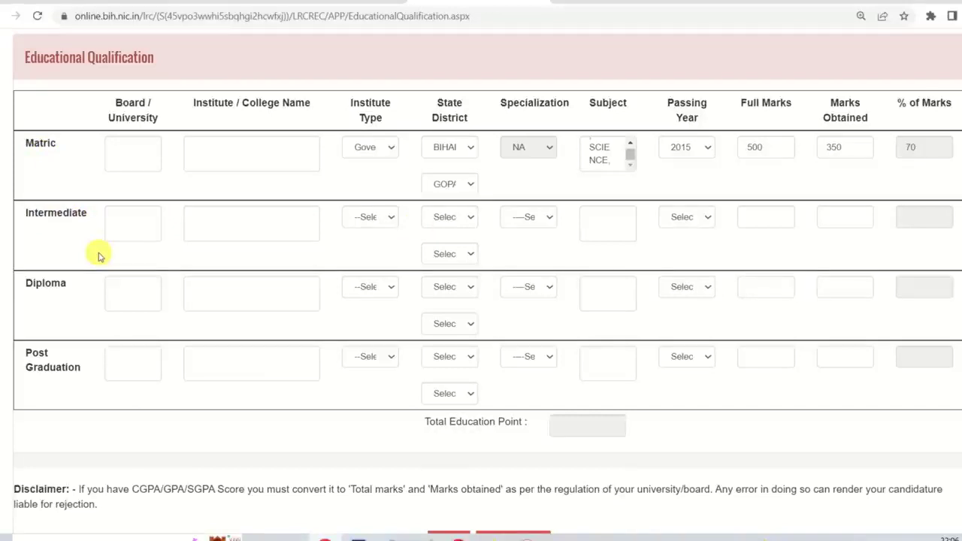
drag(44, 282, 60, 298)
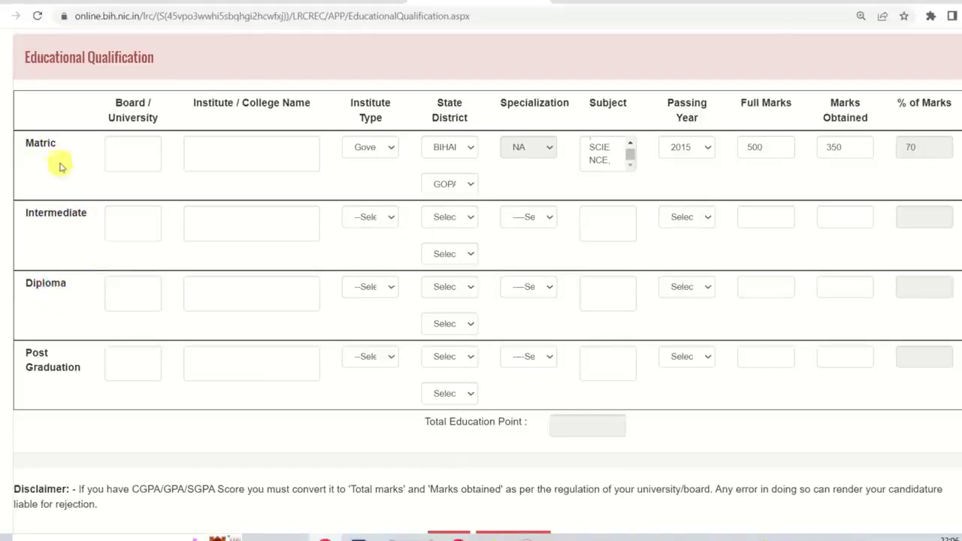
click(59, 284)
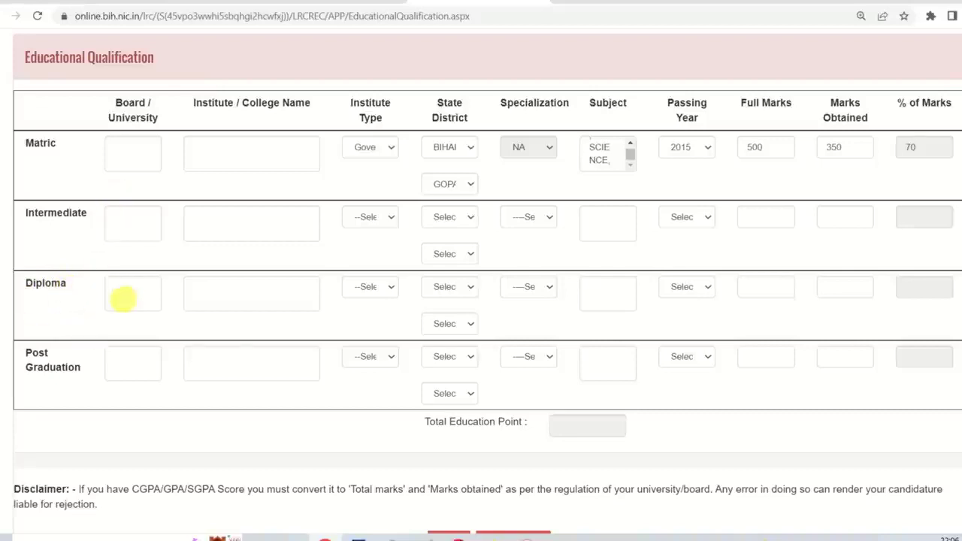
- Go through the Diploma board and institute name fields and set the institute type to Government
click(128, 299)
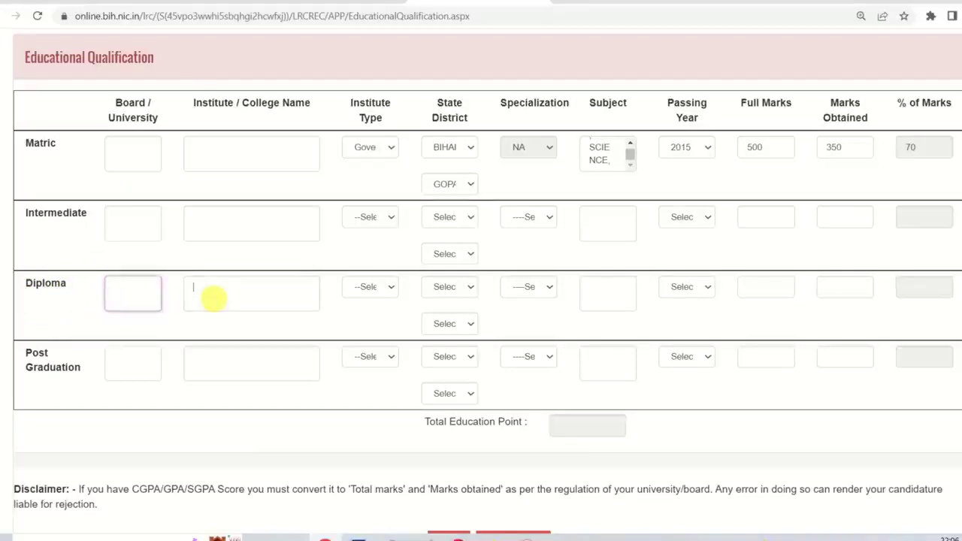
click(215, 299)
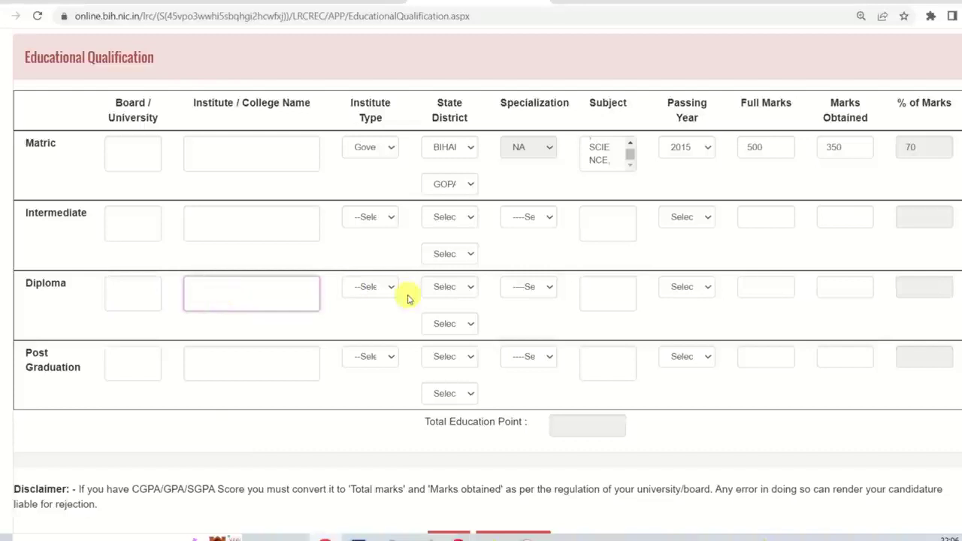
click(372, 286)
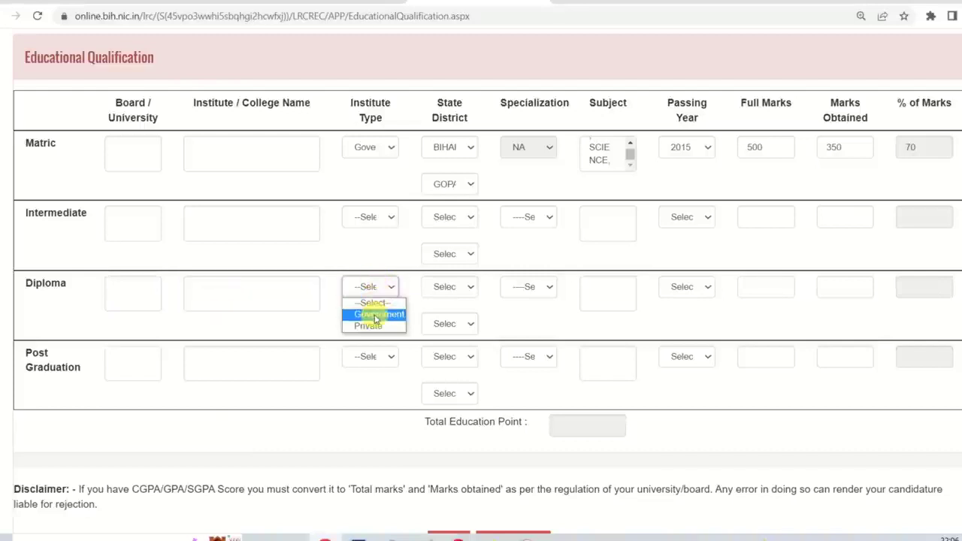
click(375, 315)
- Set the Diploma state to BIHAR and its district to GOPALGANJ
click(452, 290)
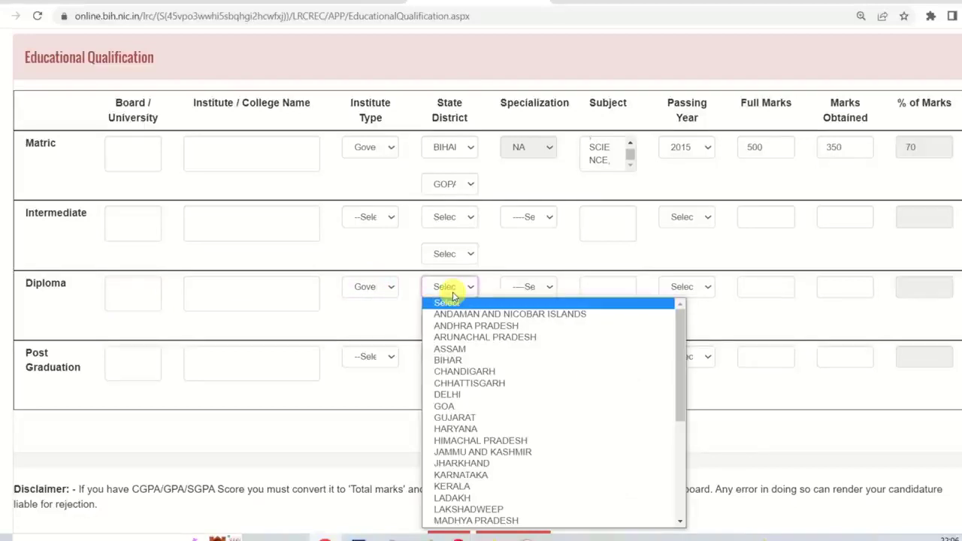
click(455, 361)
click(455, 324)
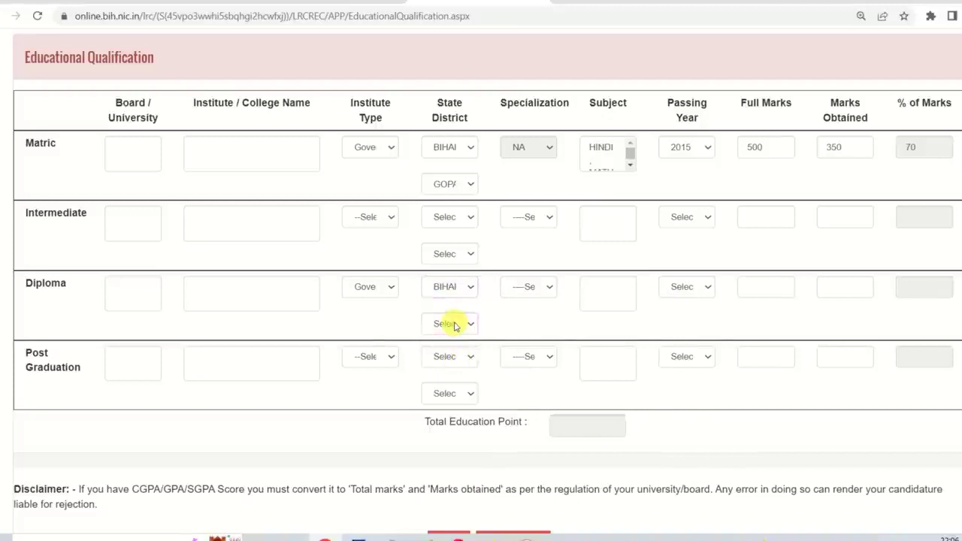
click(455, 325)
text(go)
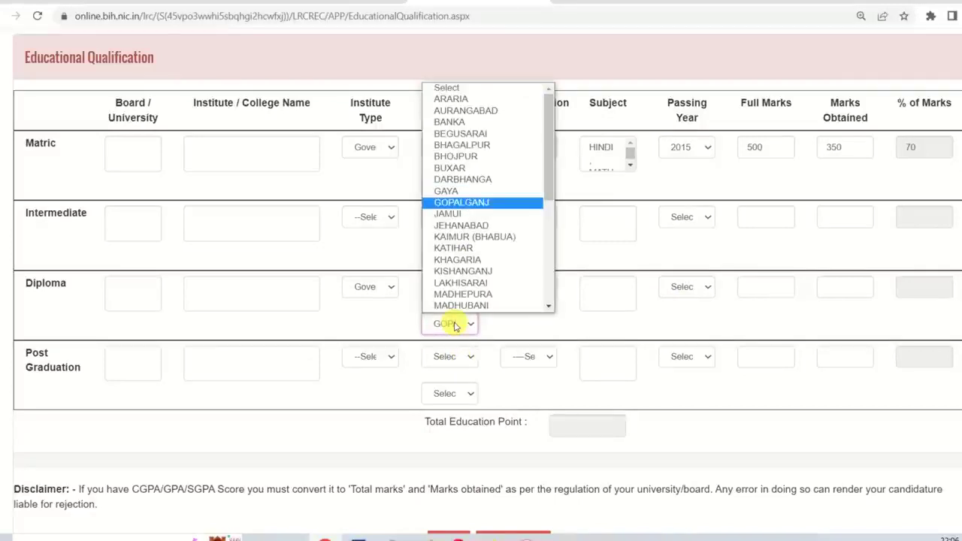
key(Return)
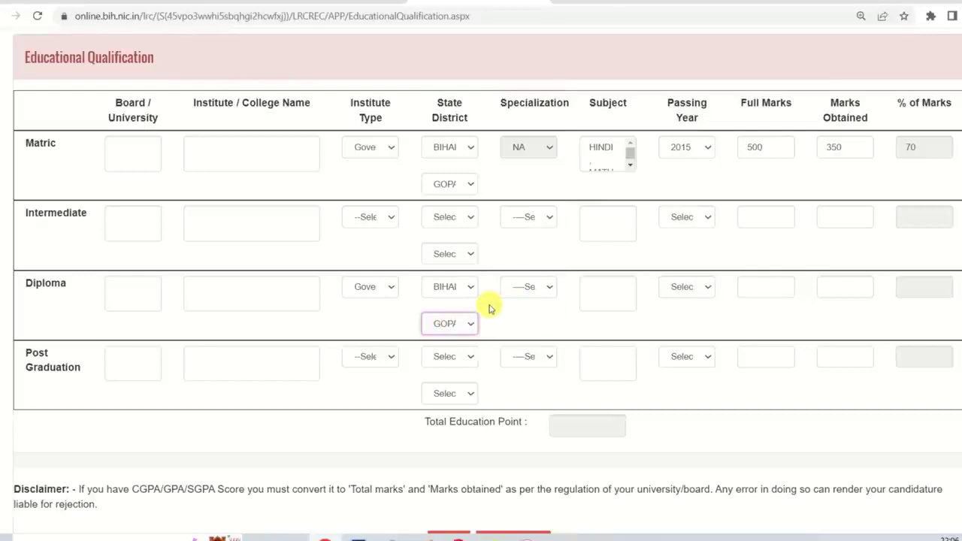
- Choose Diploma In Civil Engineering as the Diploma specialization, then check the subject field and the passing year options
click(531, 284)
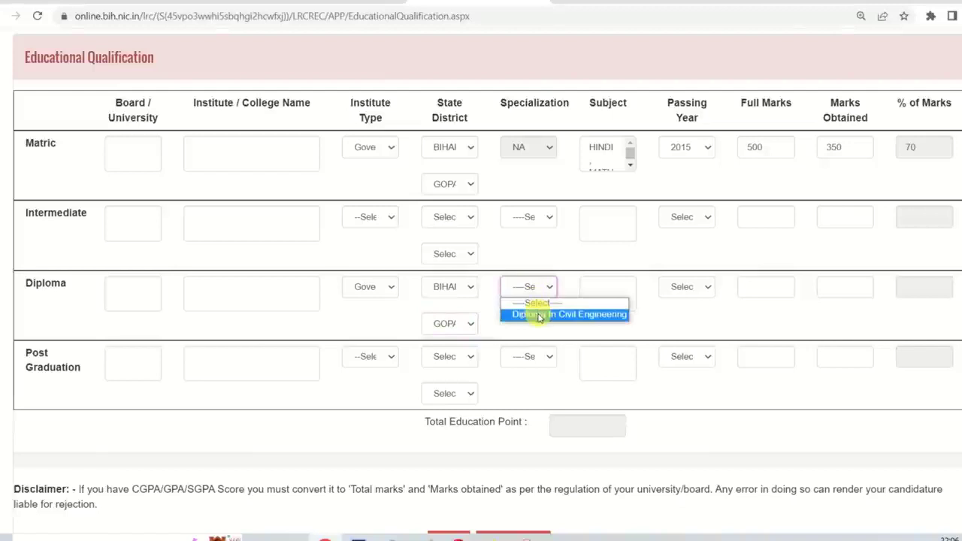
click(539, 316)
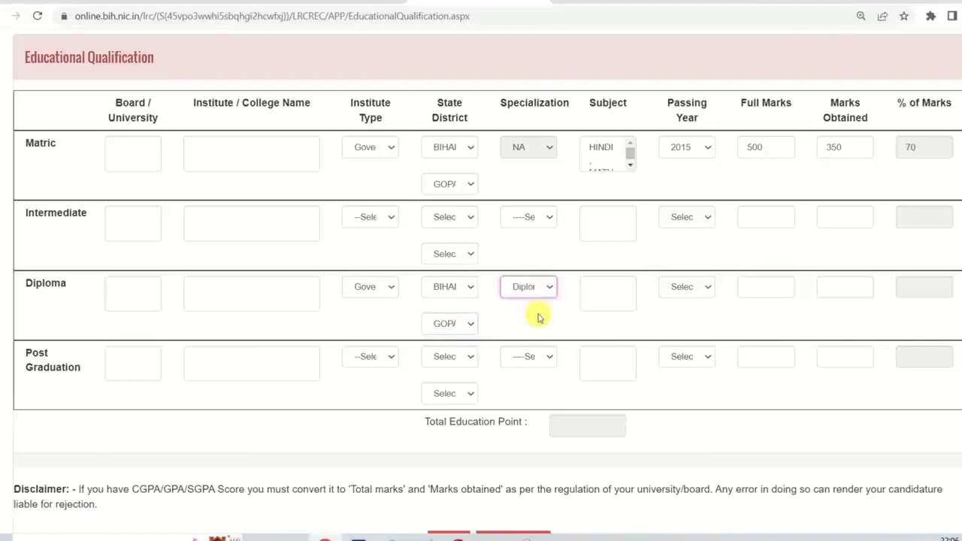
click(602, 293)
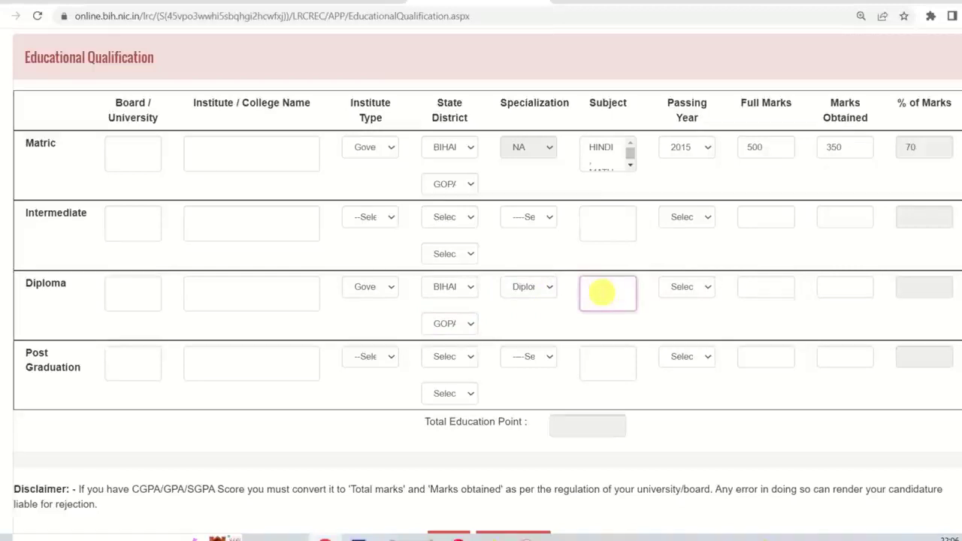
click(688, 286)
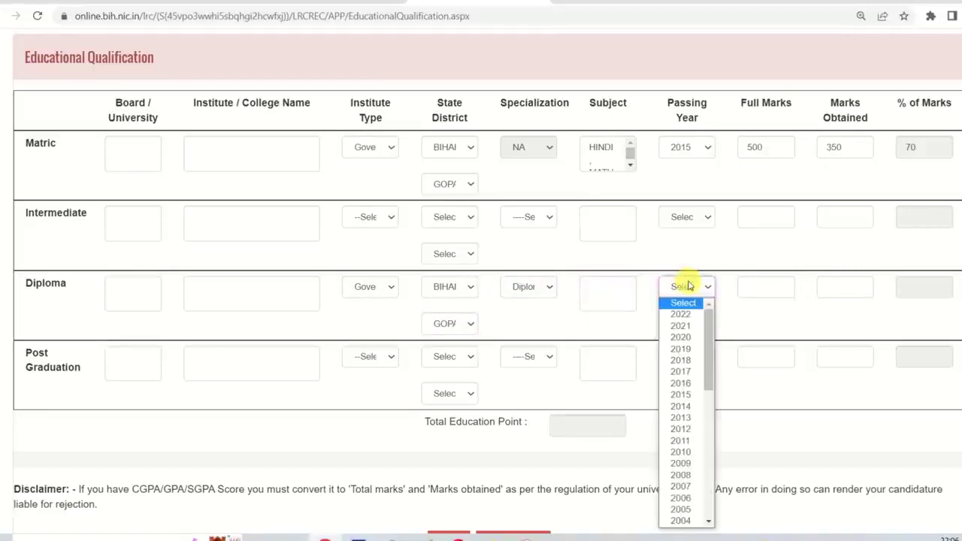
- Enter 1000 as the Diploma full marks and 820 as the marks obtained
click(758, 285)
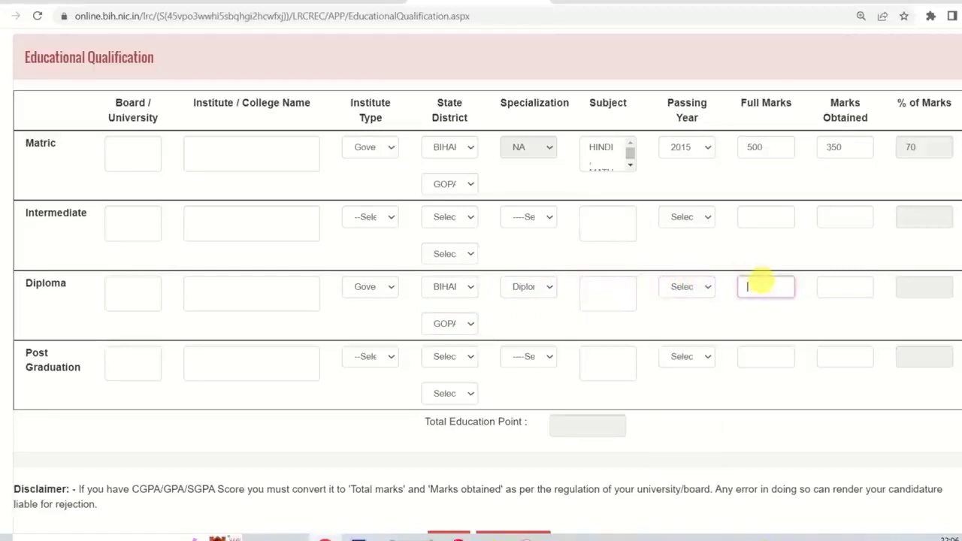
text(1000)
key(Tab)
text(65)
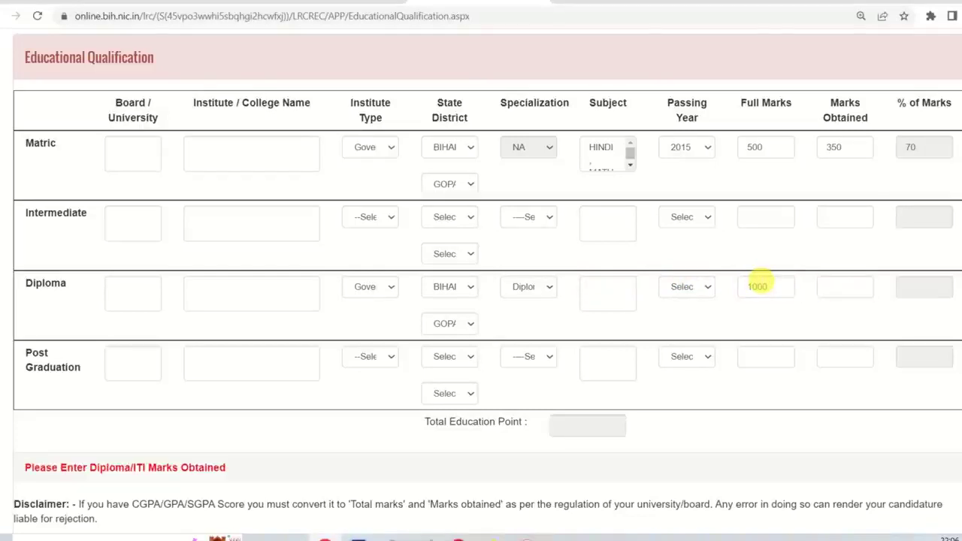
click(827, 295)
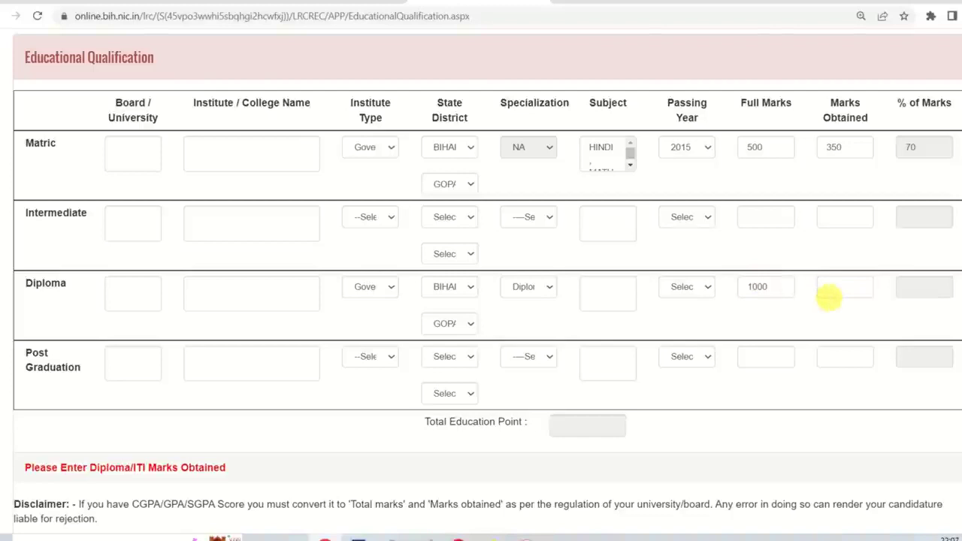
click(829, 297)
text(820)
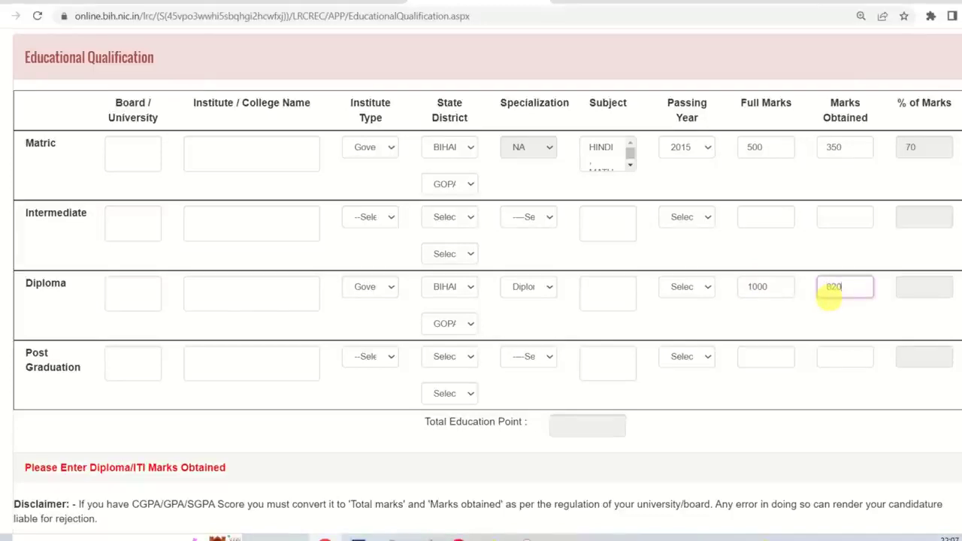
click(811, 317)
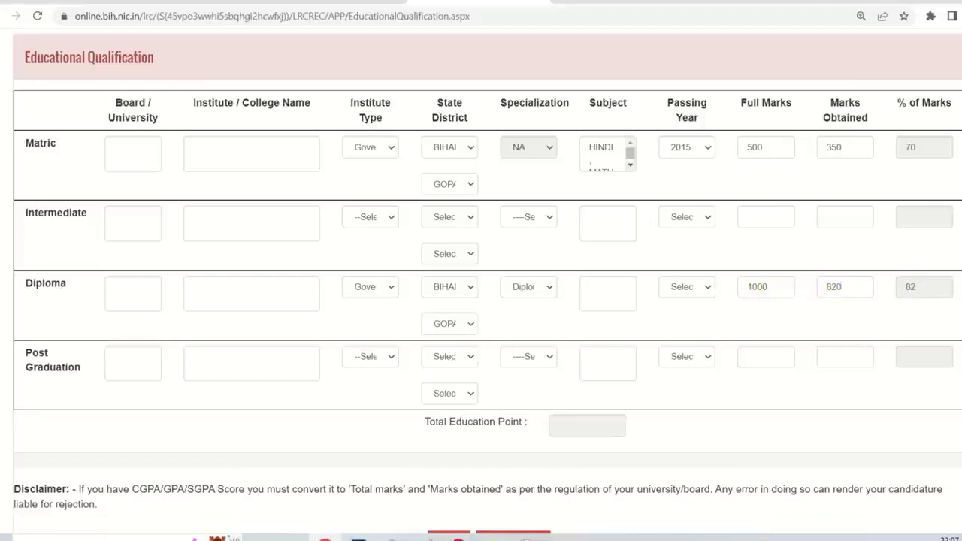
- Examine the Post Graduation fields with their state options, and the Total Education Point field
scroll(481, 301, down, 1)
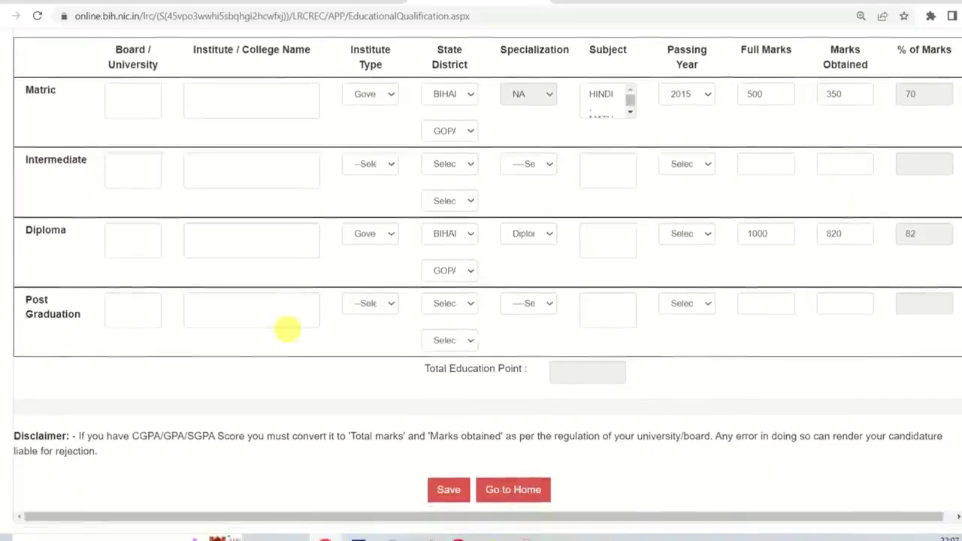
click(124, 312)
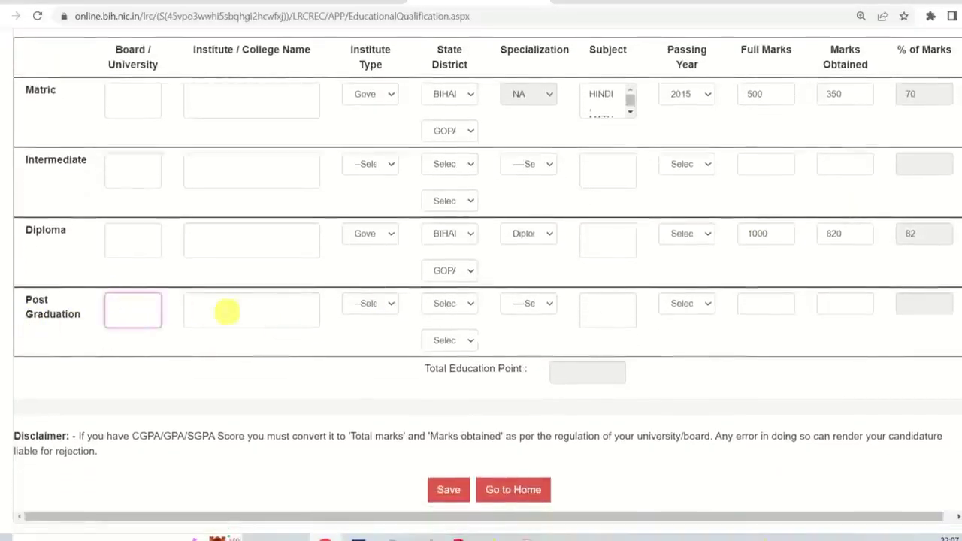
click(246, 312)
click(373, 305)
click(372, 303)
click(447, 303)
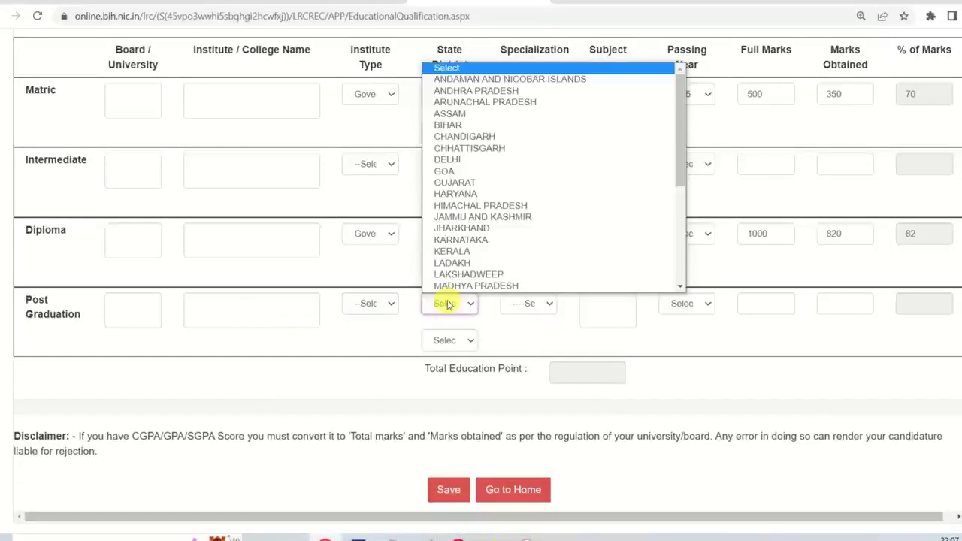
click(448, 304)
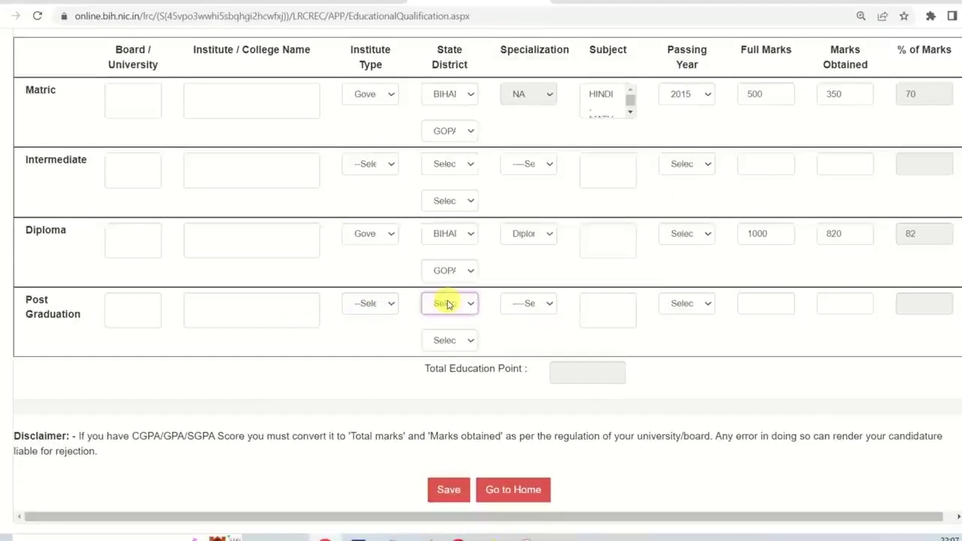
click(448, 489)
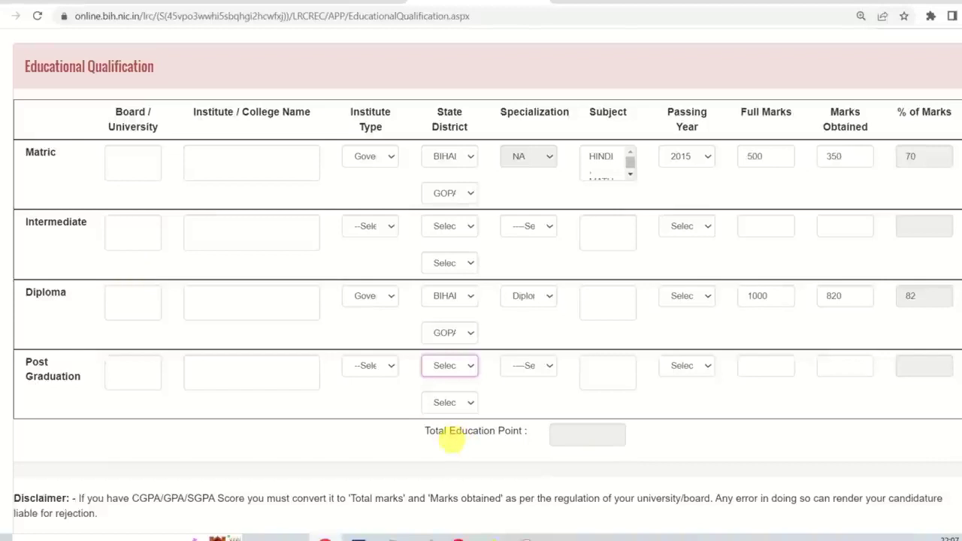
drag(449, 440, 516, 435)
click(519, 434)
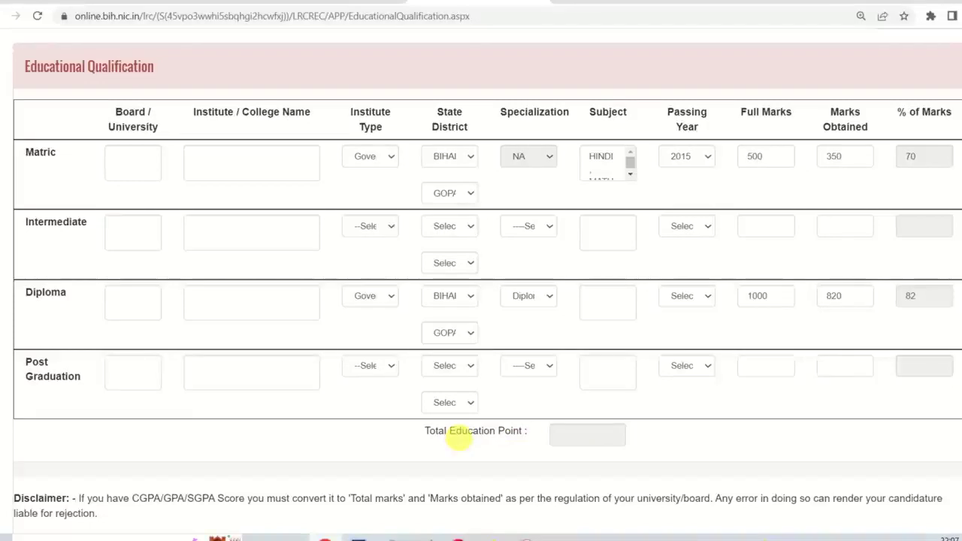
drag(457, 431, 511, 436)
click(514, 436)
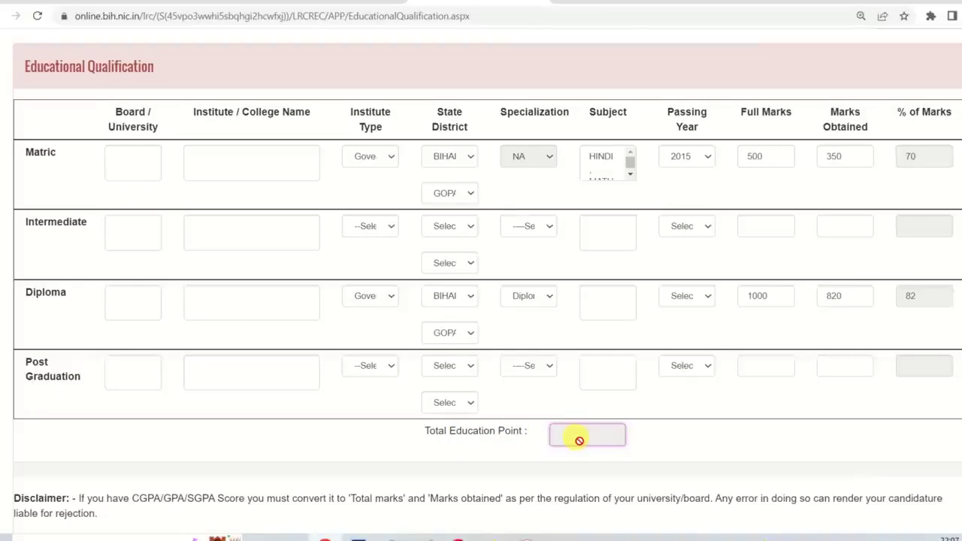
- Return from the educational qualification form to the application home page and open the Semester Details form
scroll(481, 278, up, 1)
scroll(481, 279, down, 1)
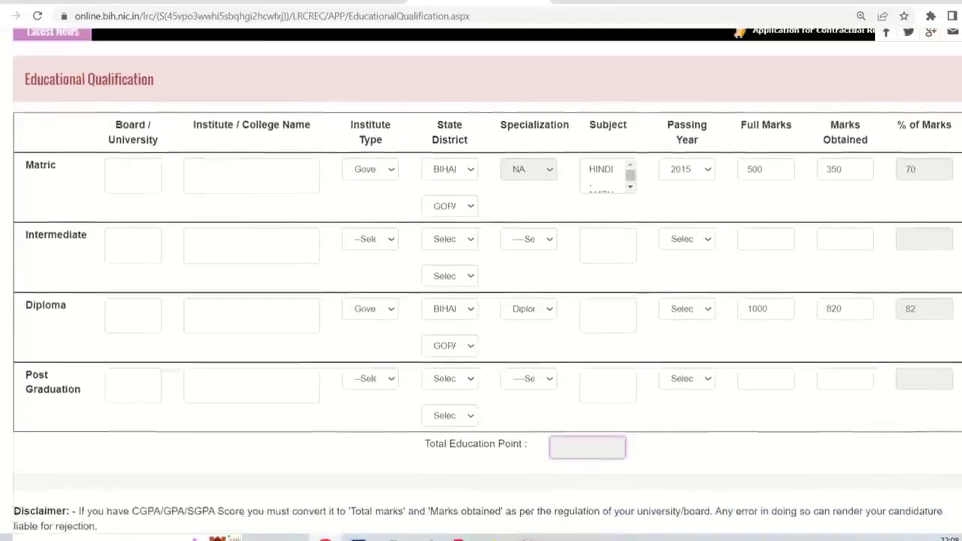
scroll(481, 278, up, 1)
scroll(481, 279, down, 2)
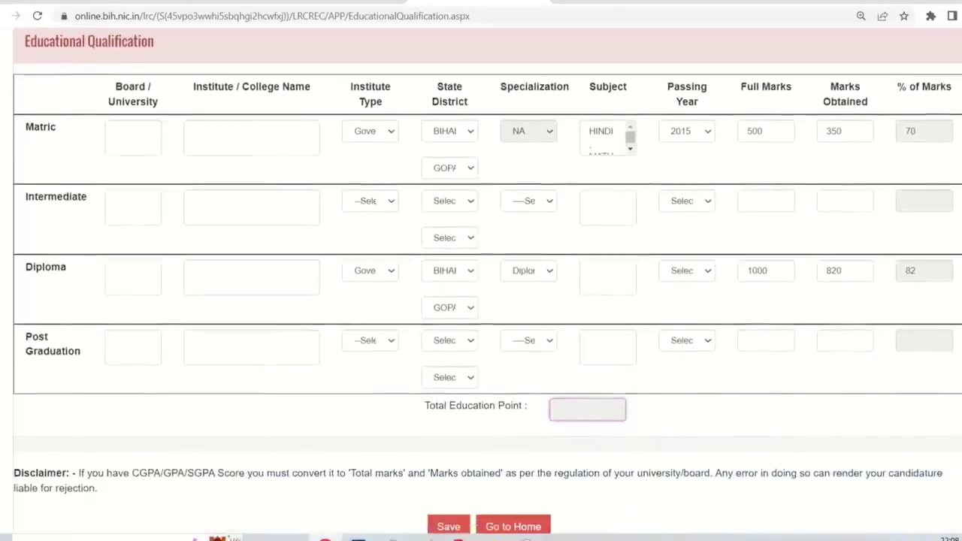
scroll(676, 357, down, 1)
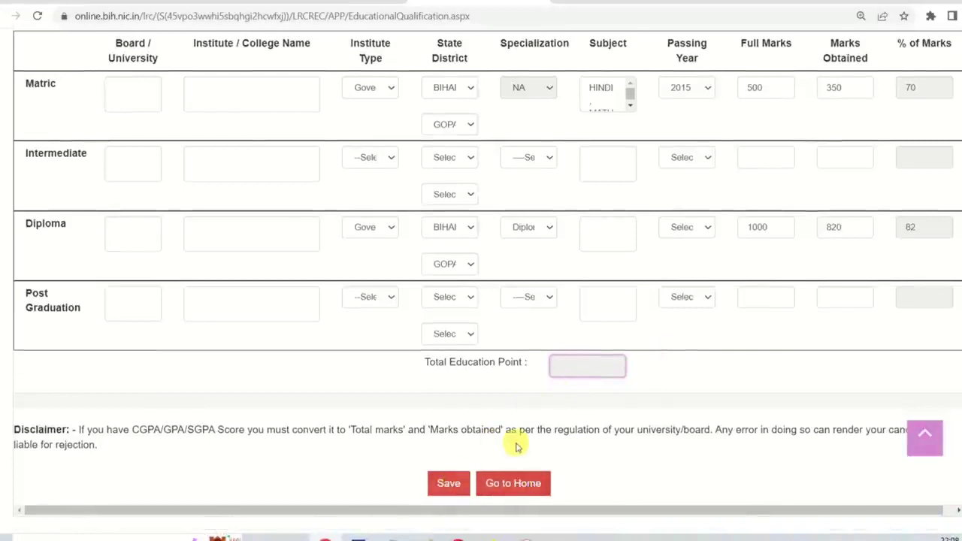
click(514, 484)
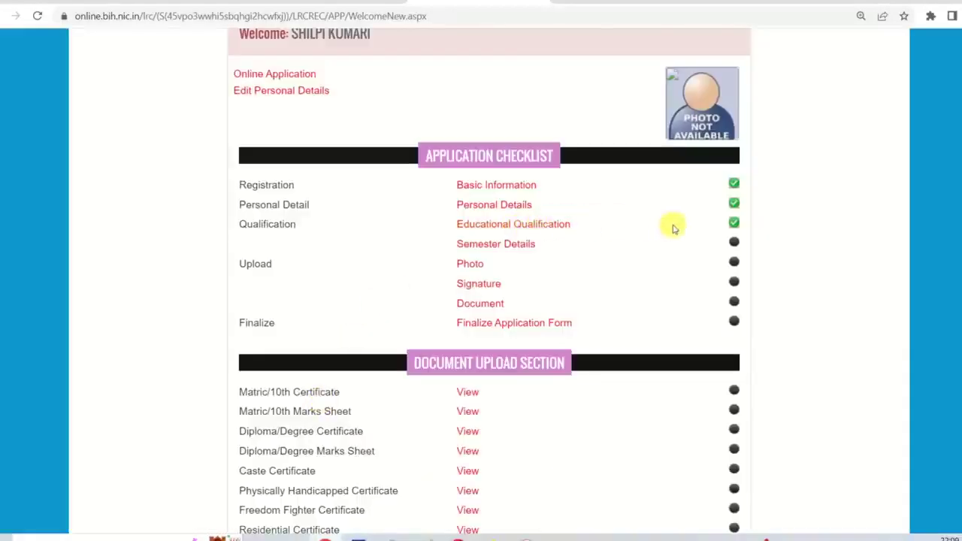
click(517, 246)
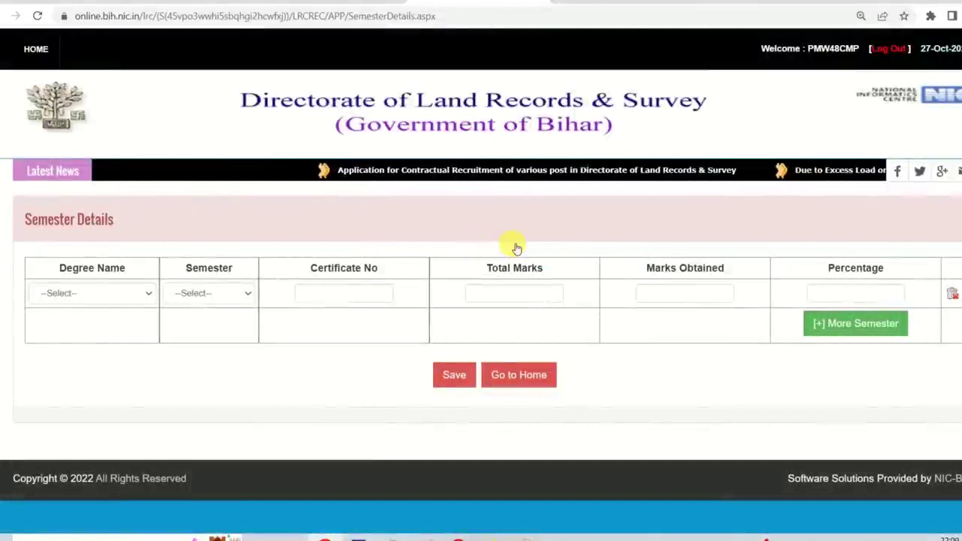
- Set the first semester row to the Diploma degree and semester I
click(116, 295)
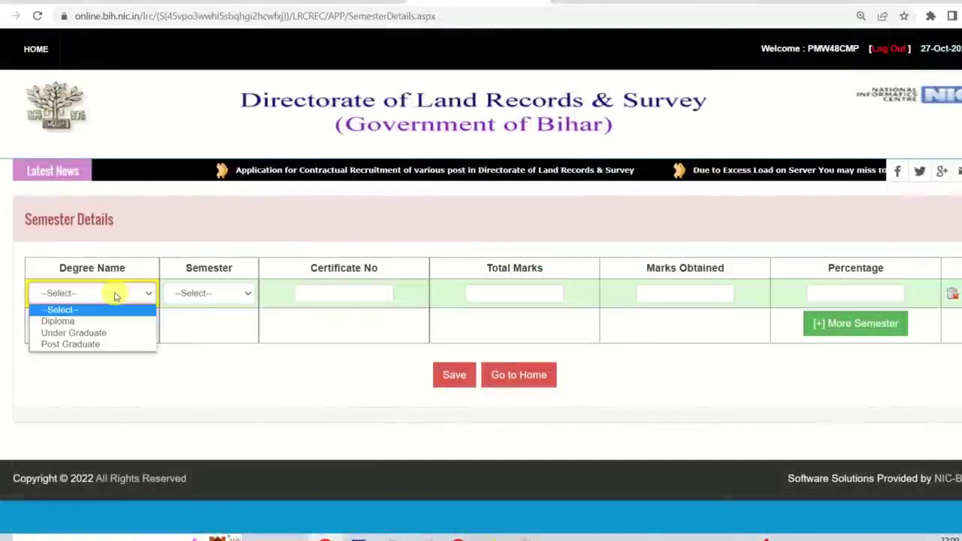
click(65, 322)
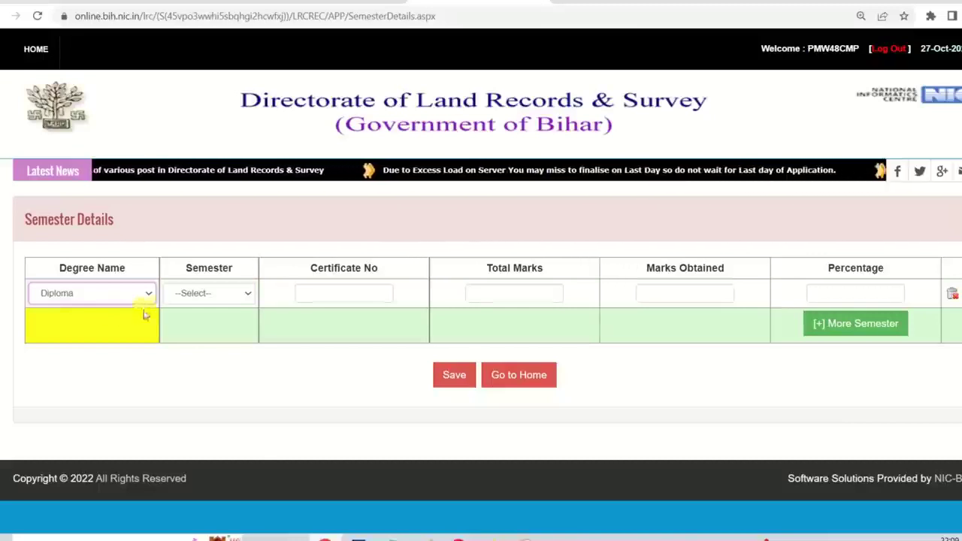
click(208, 293)
click(193, 324)
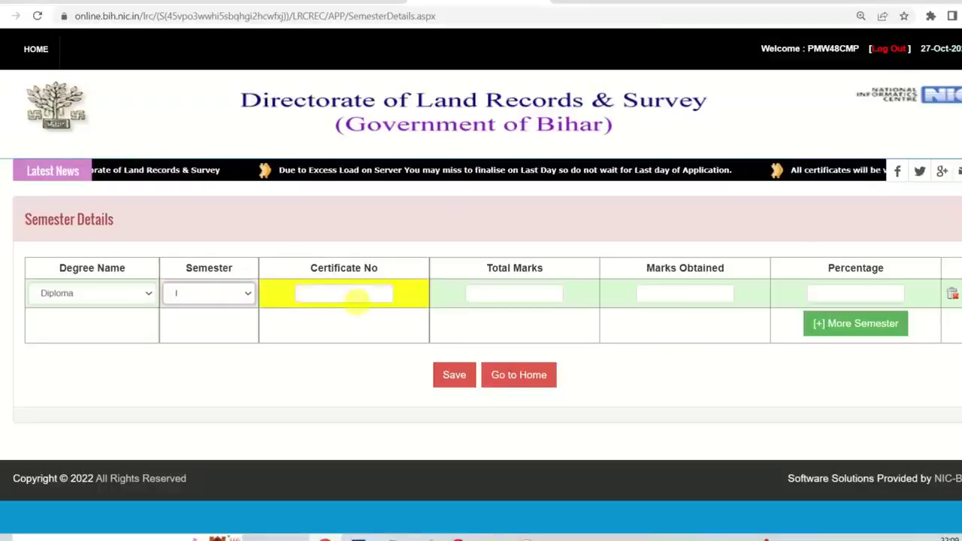
- Fill in the first semester's certificate number, total marks of 1000 and marks obtained of 500
click(354, 295)
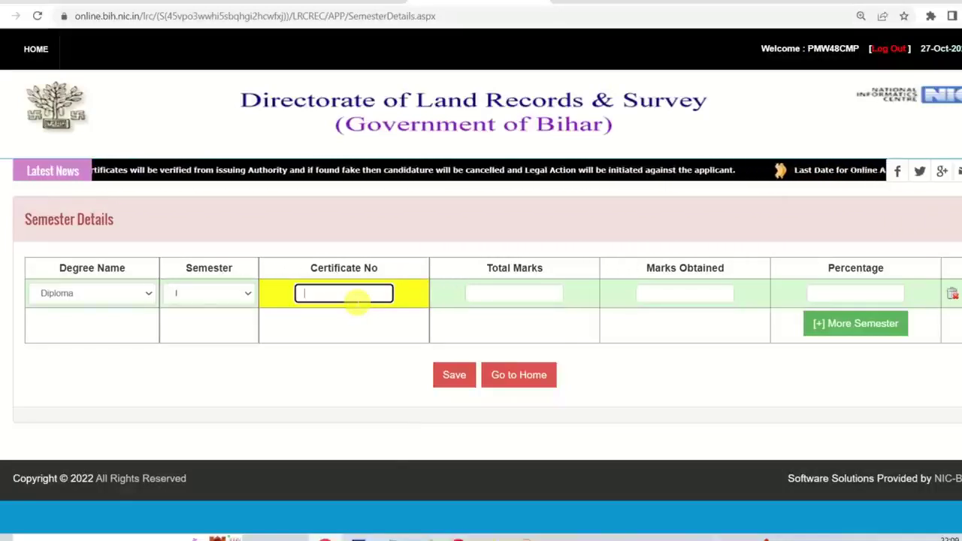
text(46546)
click(498, 297)
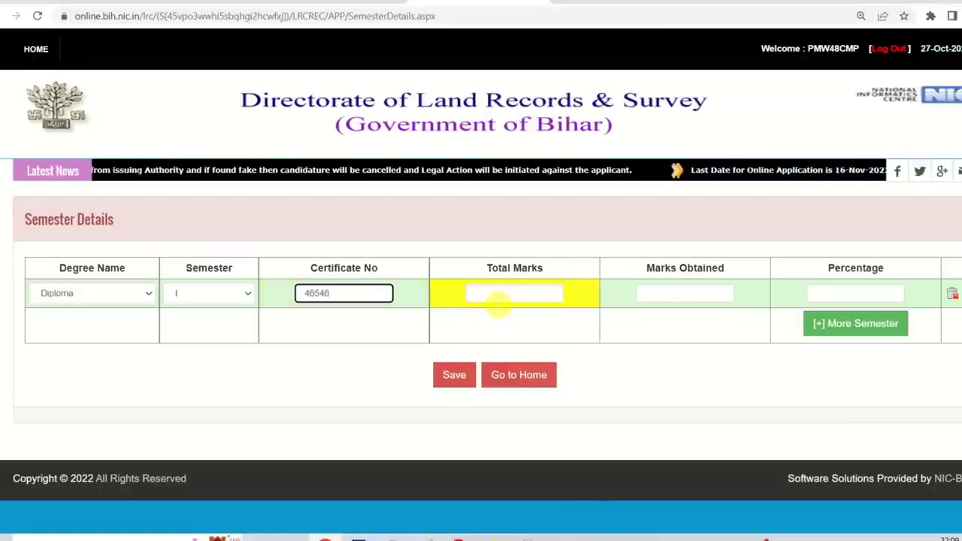
text(1000)
key(Tab)
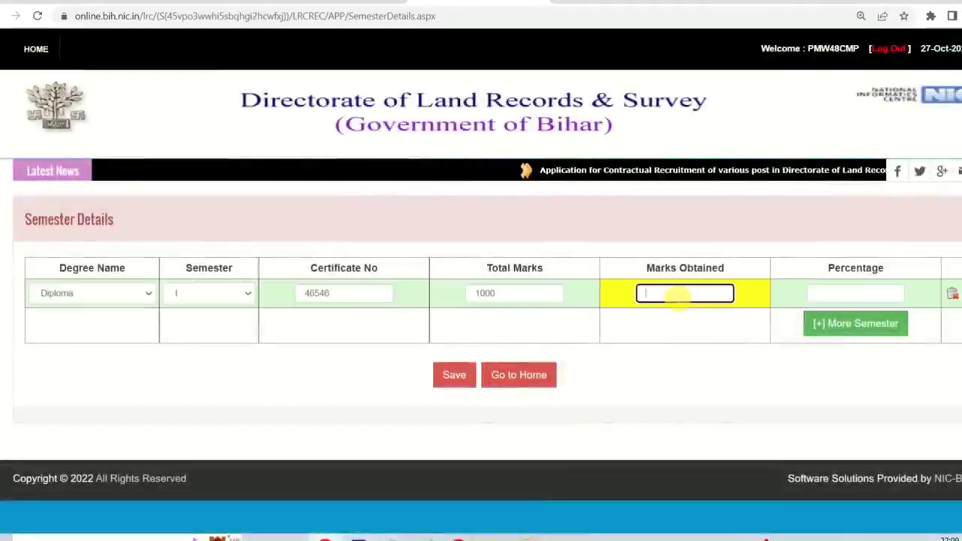
text(500)
key(Tab)
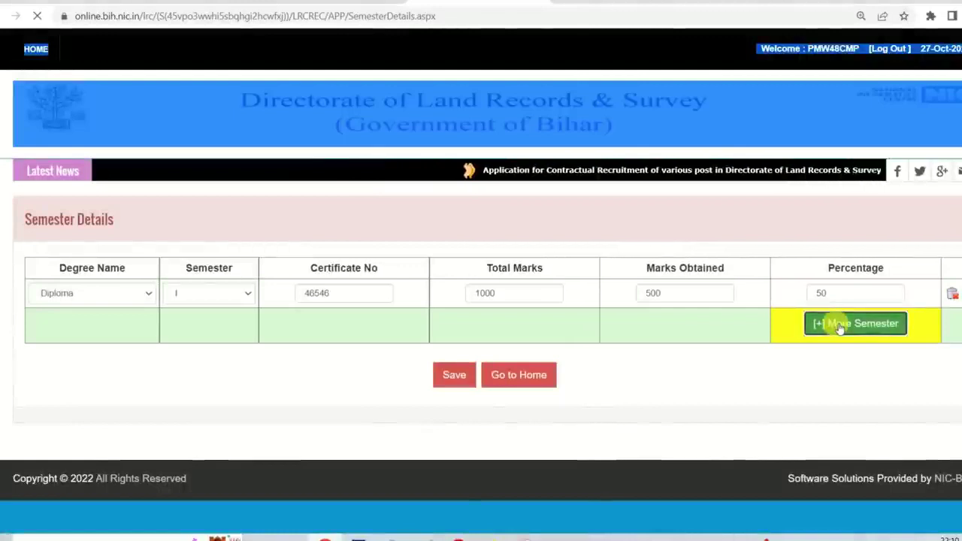
- Add another semester row for Diploma semester II and check the available semester options
click(835, 324)
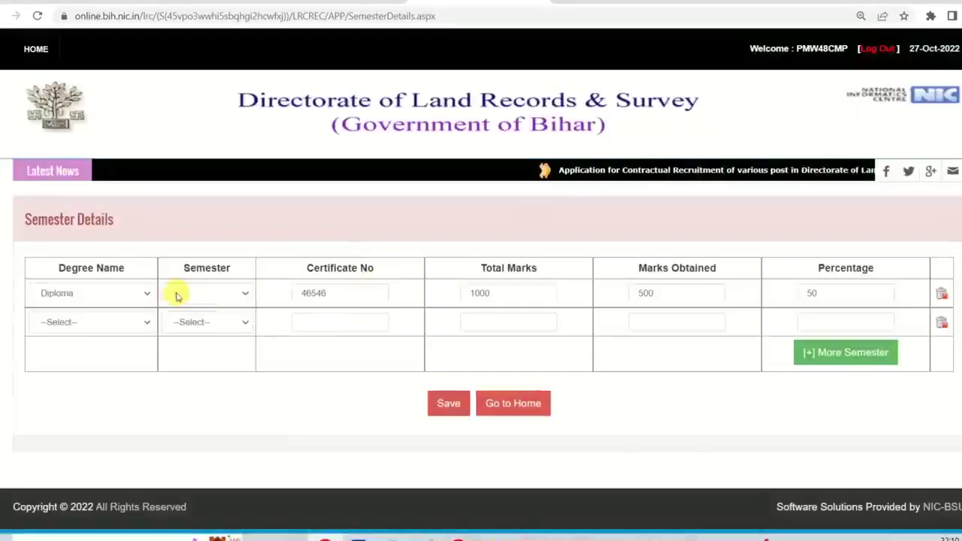
click(88, 323)
click(85, 348)
click(185, 323)
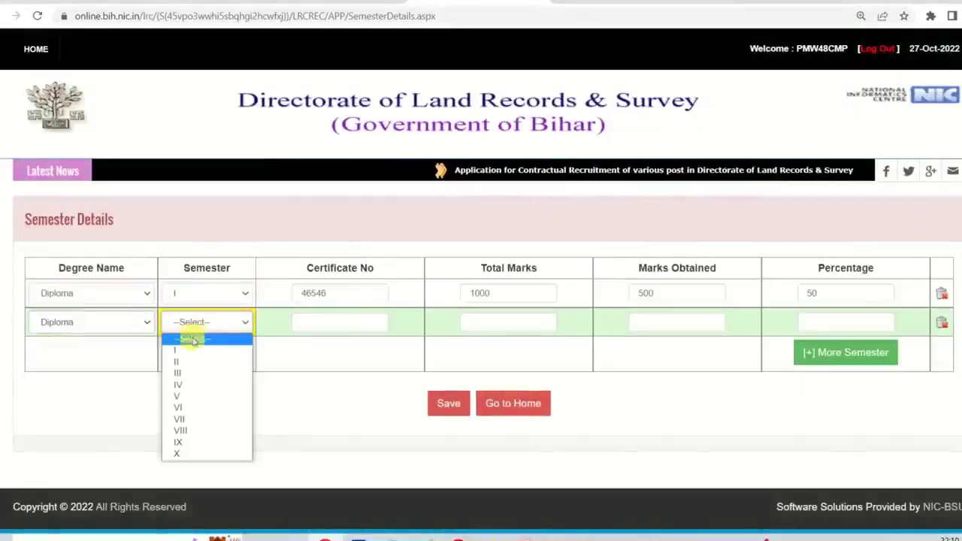
click(185, 363)
click(228, 324)
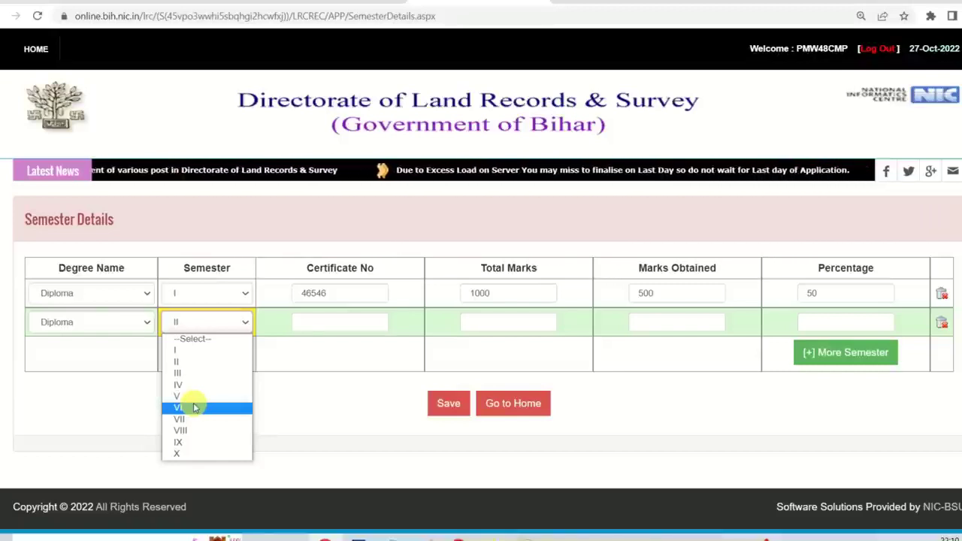
click(329, 379)
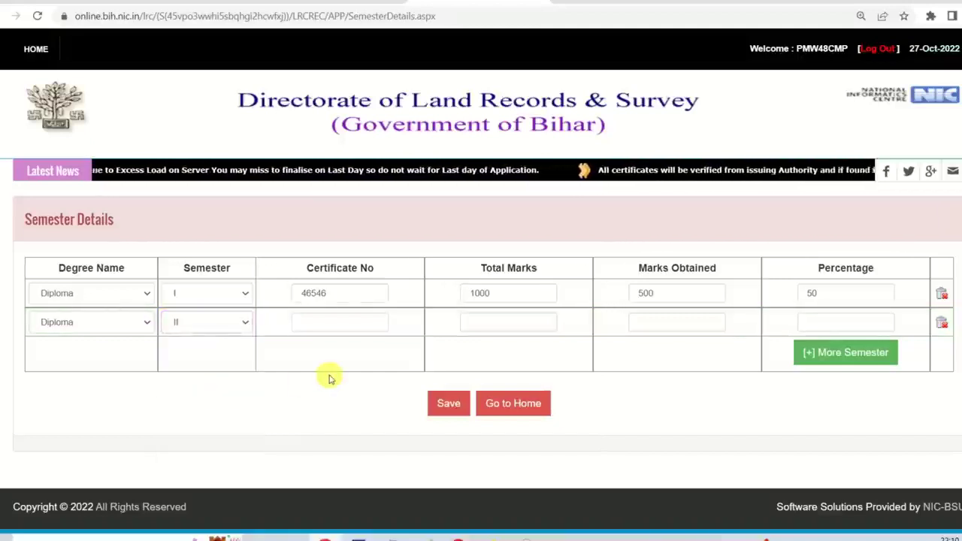
click(323, 325)
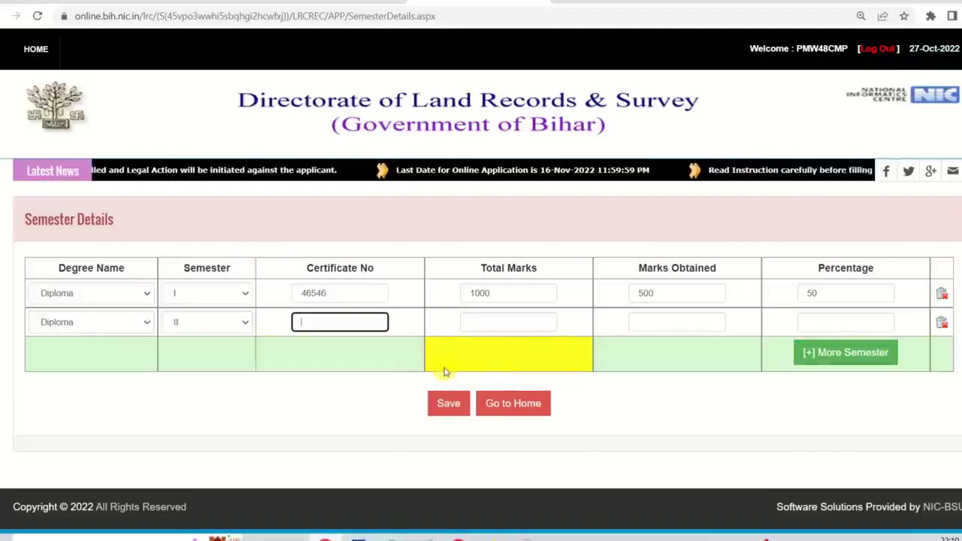
- Save the semester details and return to the application home page
click(449, 404)
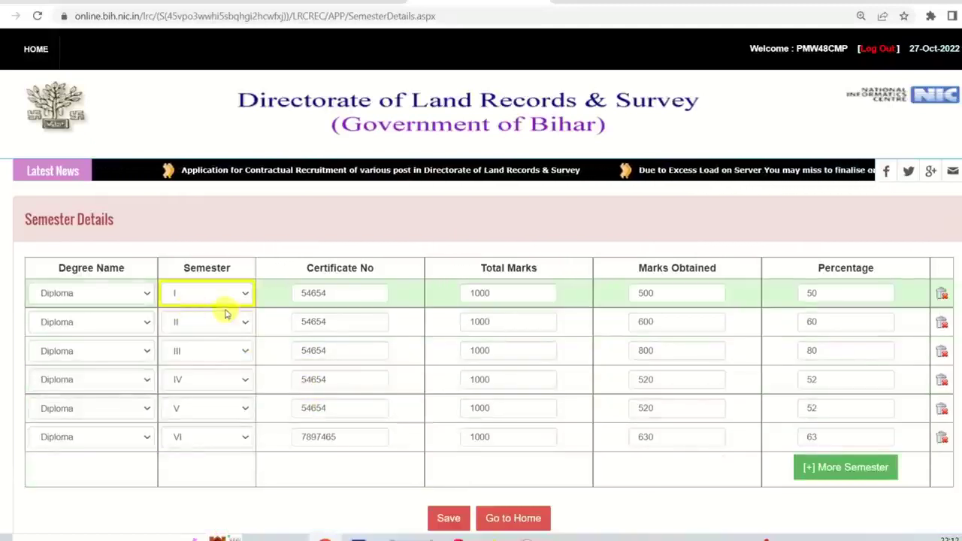
scroll(591, 381, down, 2)
click(522, 381)
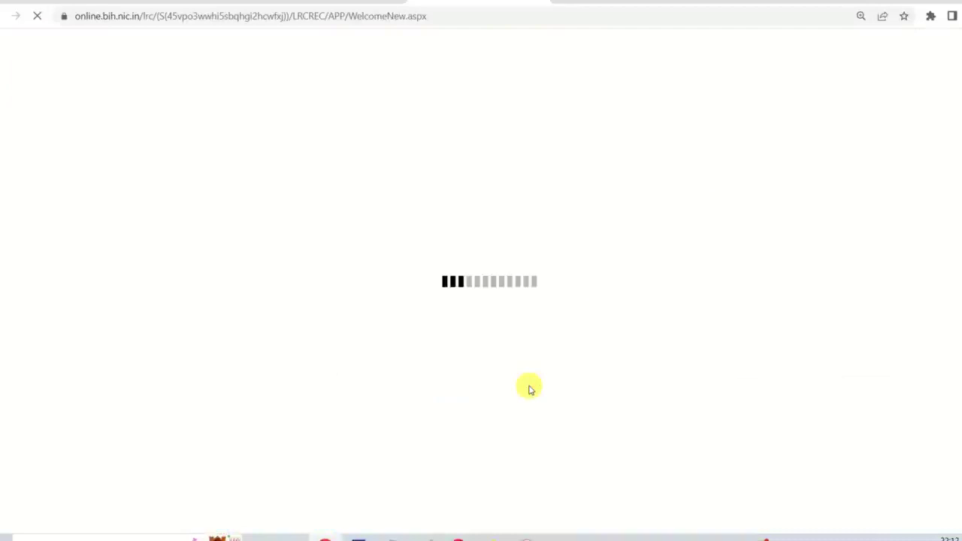
- Reopen the Educational Qualification form and review the Diploma entries, including the full subject list
scroll(530, 388, down, 2)
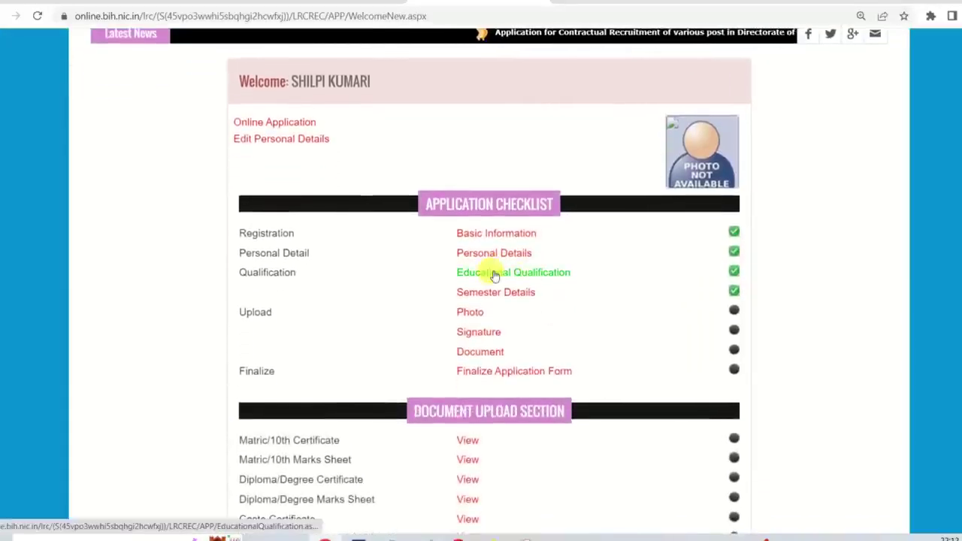
click(491, 274)
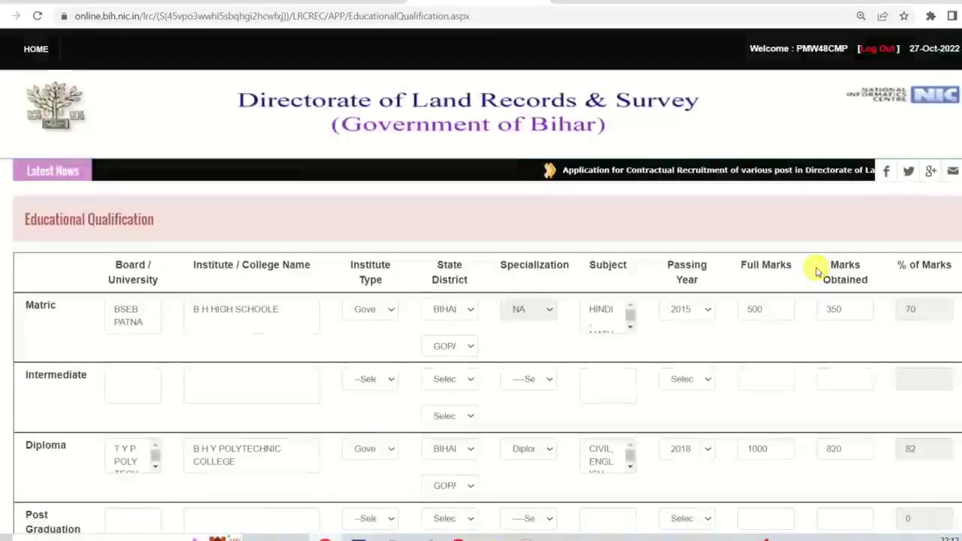
scroll(818, 272, down, 2)
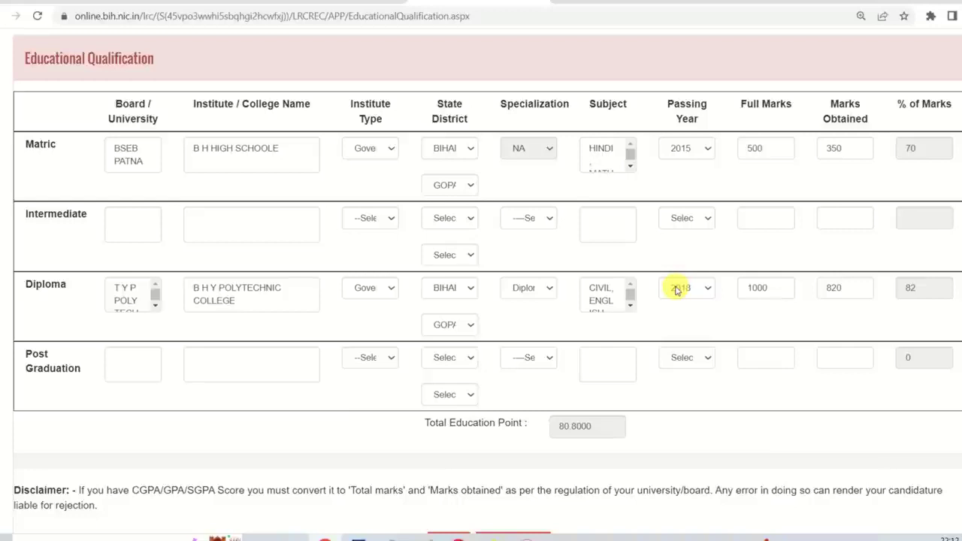
drag(629, 297, 636, 304)
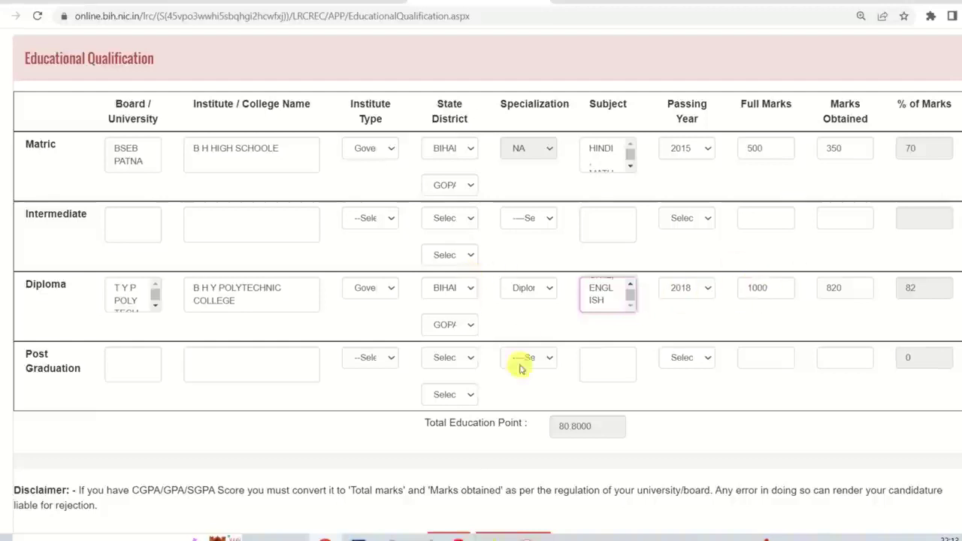
scroll(481, 271, down, 1)
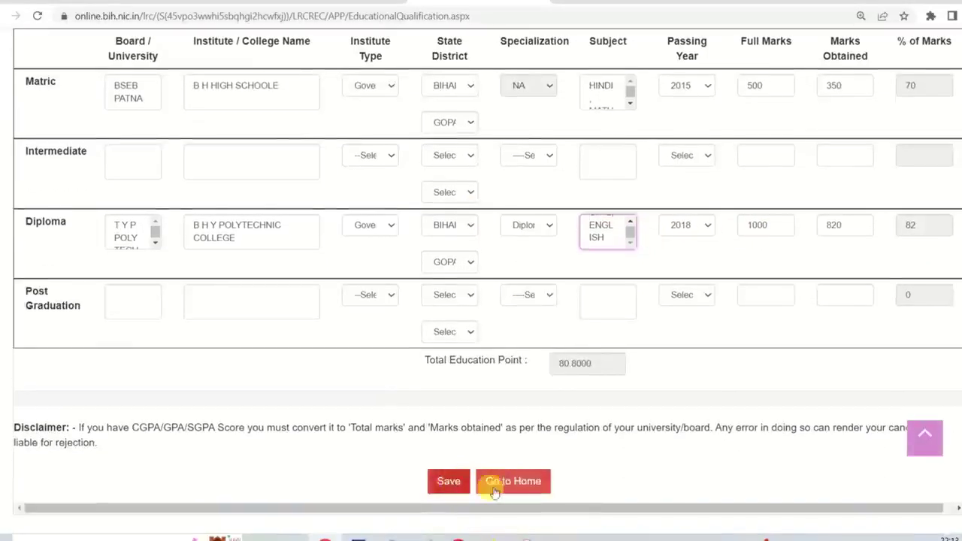
- Return to the application home page, open the photo upload page, and check the photo and signature requirements
click(510, 488)
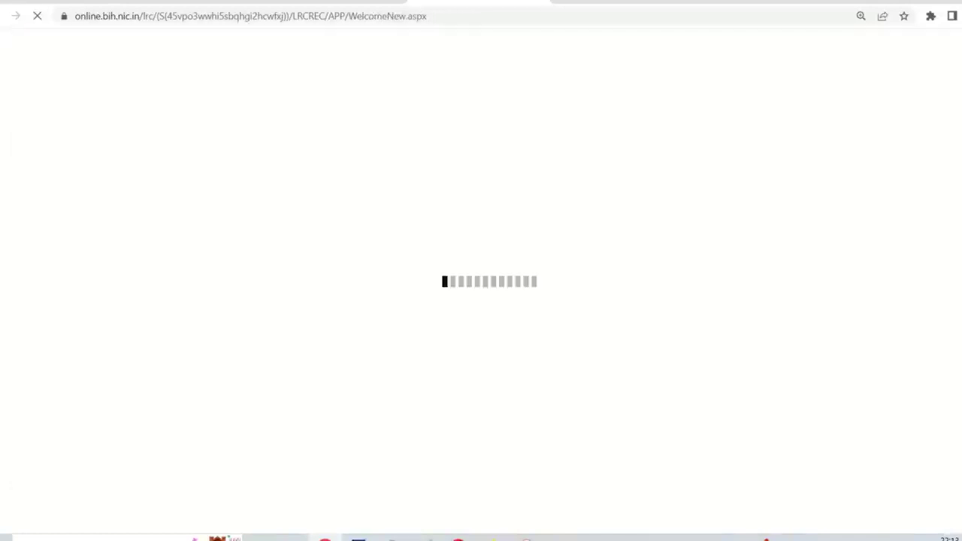
scroll(482, 301, down, 2)
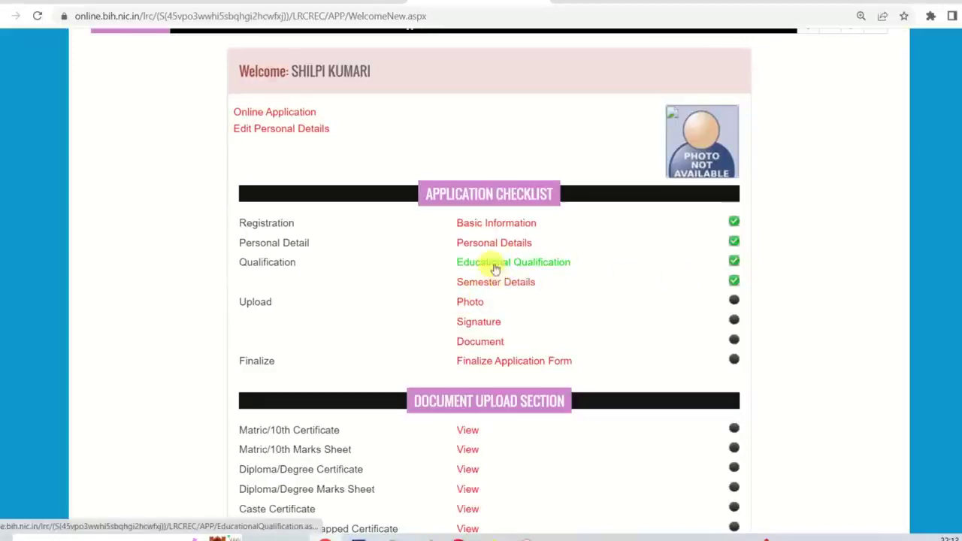
click(464, 304)
scroll(712, 238, down, 2)
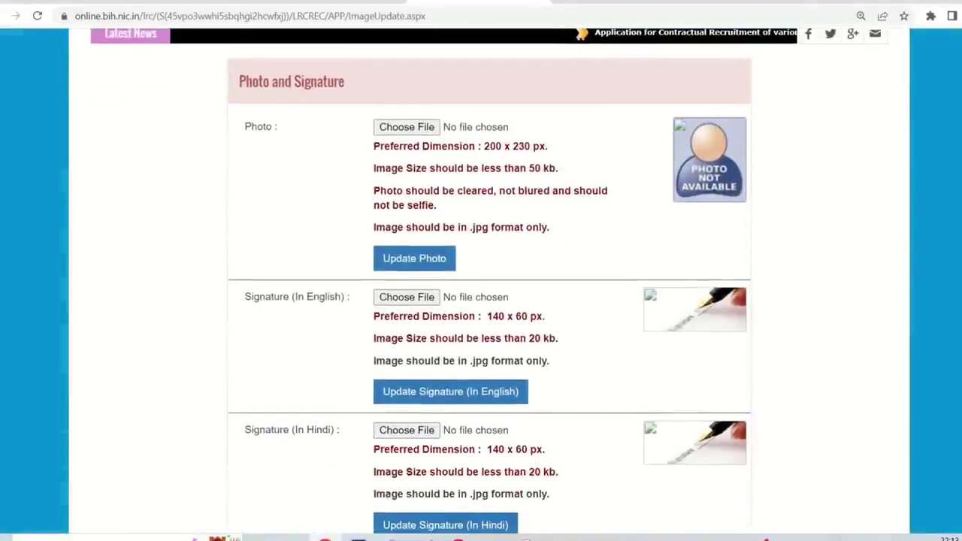
scroll(703, 356, down, 3)
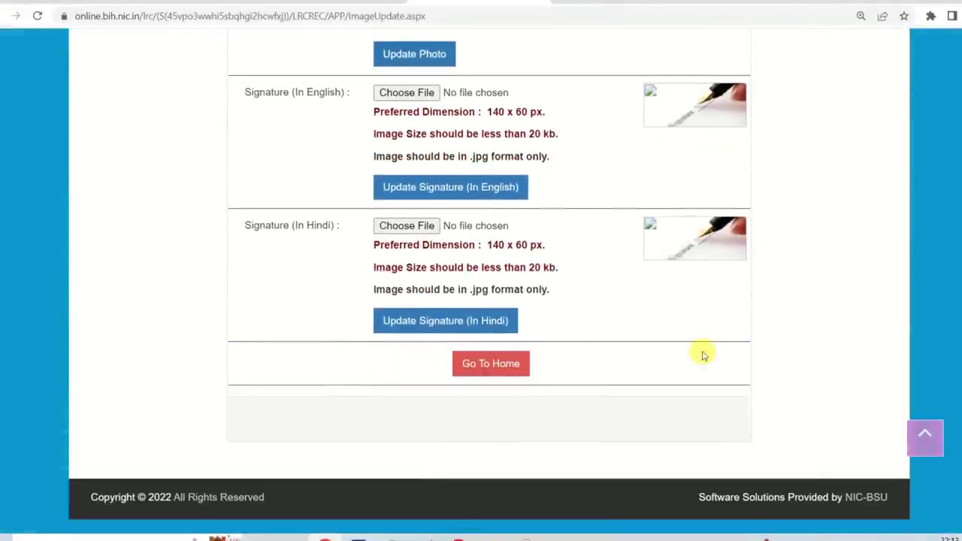
scroll(499, 323, up, 3)
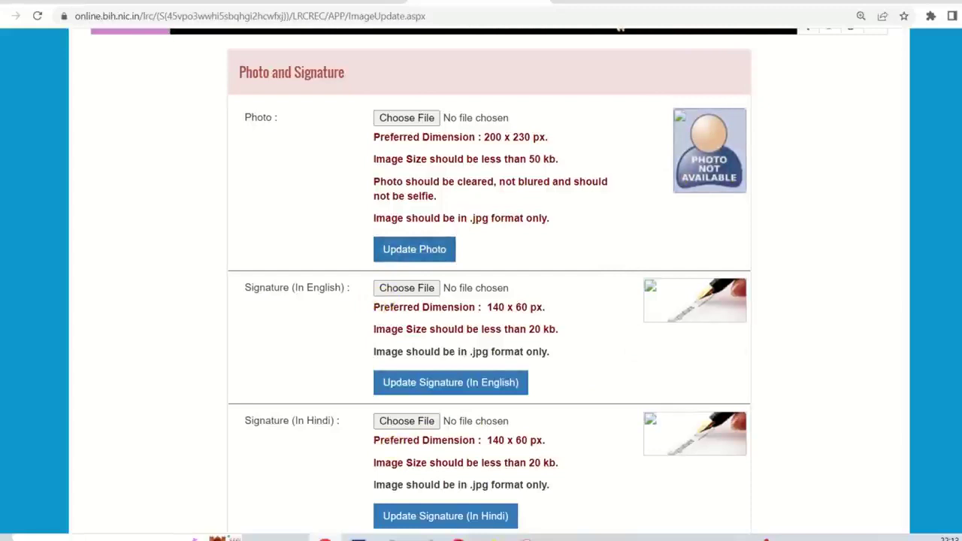
scroll(382, 441, down, 1)
- Go back to the application checklist and open the document upload form
click(502, 430)
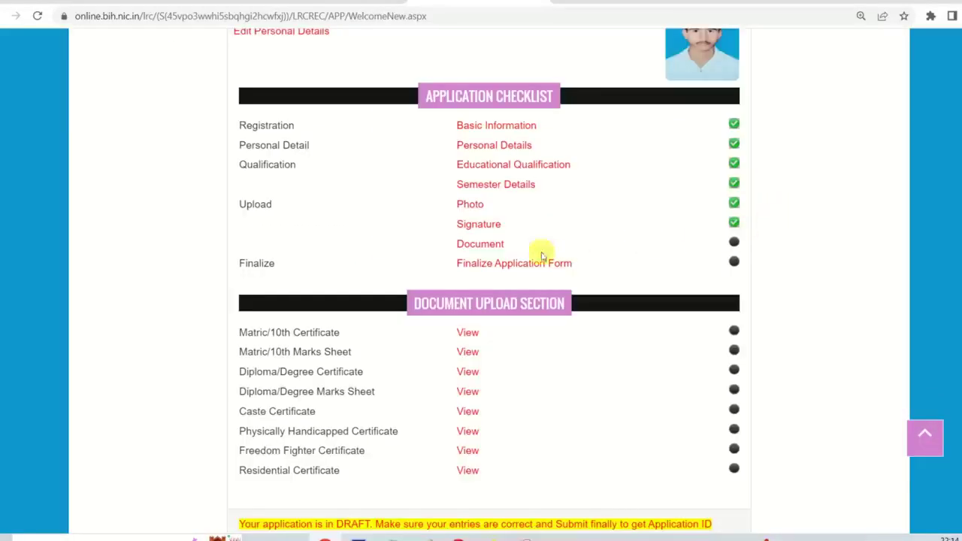
click(482, 249)
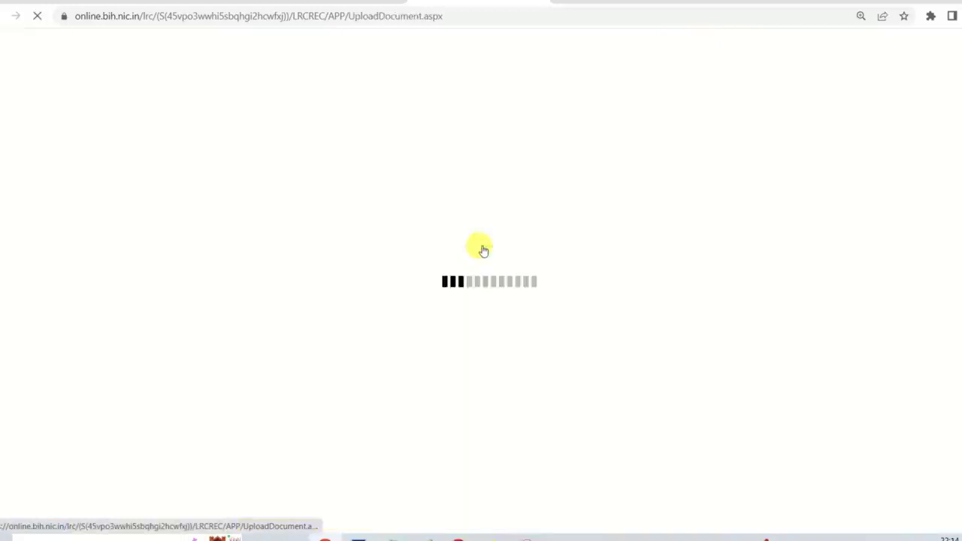
scroll(481, 301, down, 2)
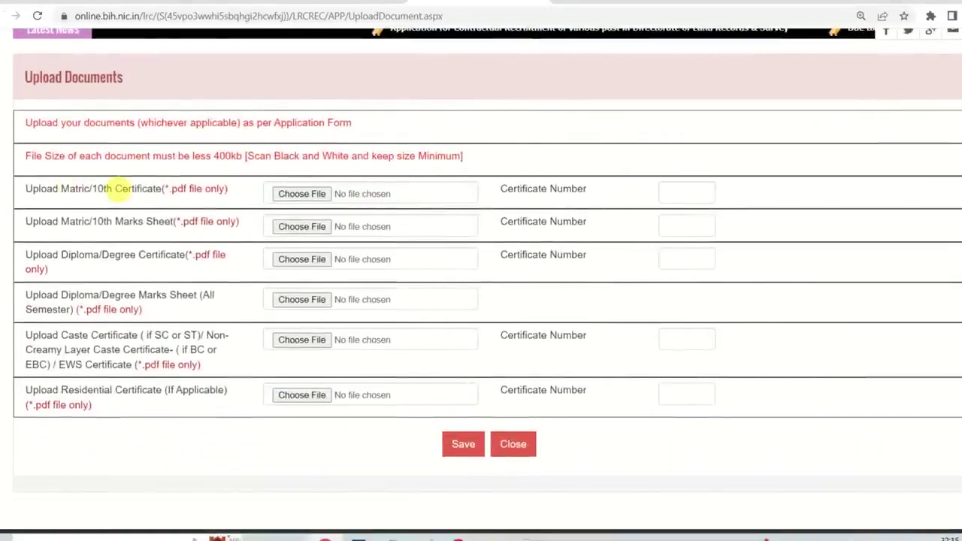
- Examine the required file format, the maximum file size and the scanning instructions for uploaded documents
drag(164, 188, 210, 189)
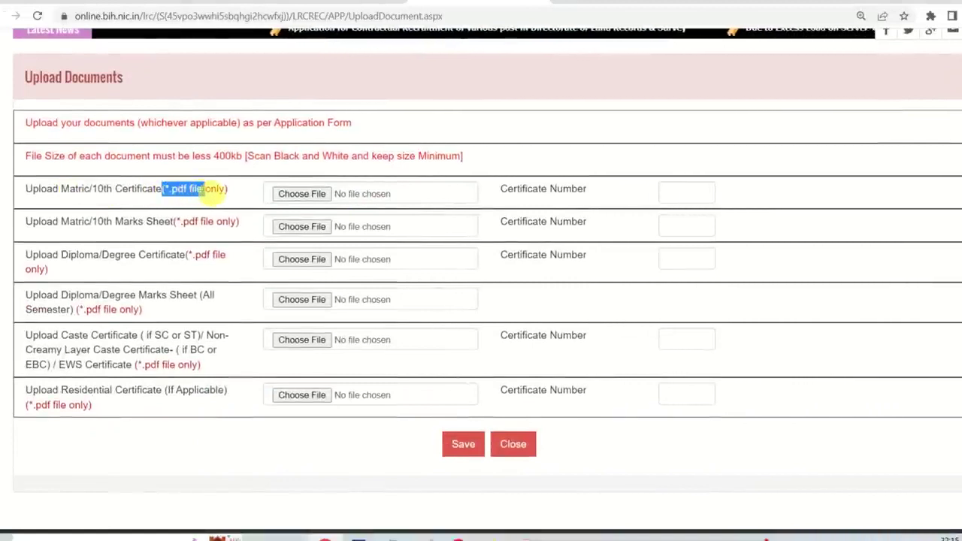
double_click(214, 189)
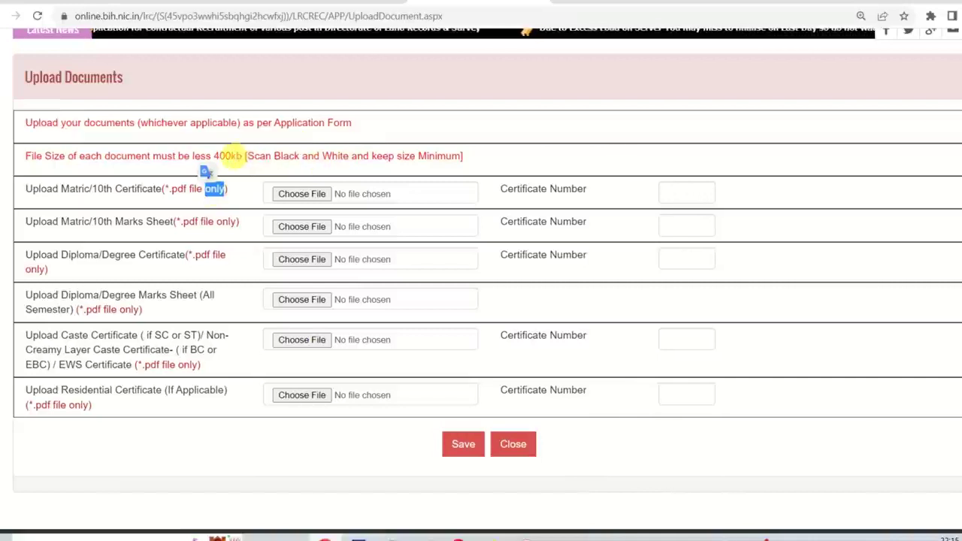
drag(213, 156, 243, 155)
click(243, 156)
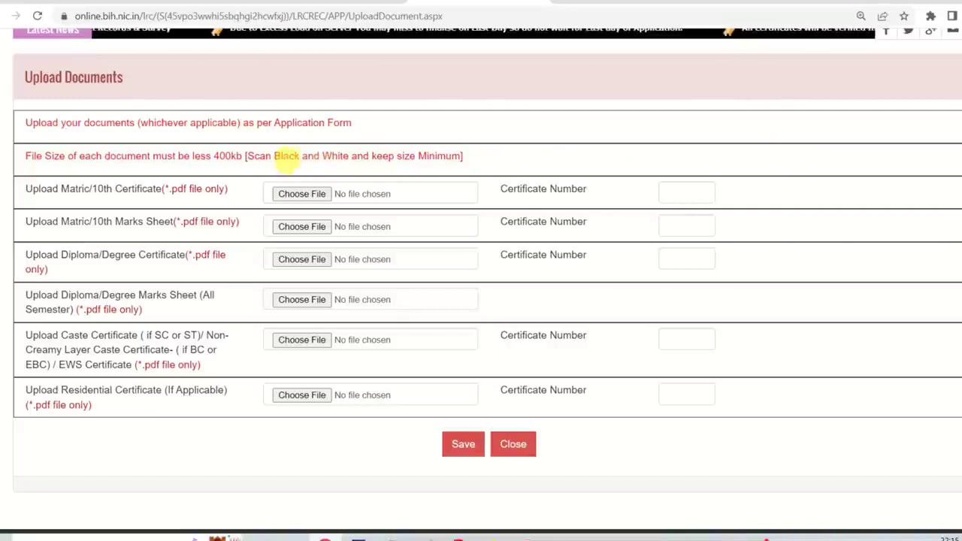
drag(281, 156, 404, 155)
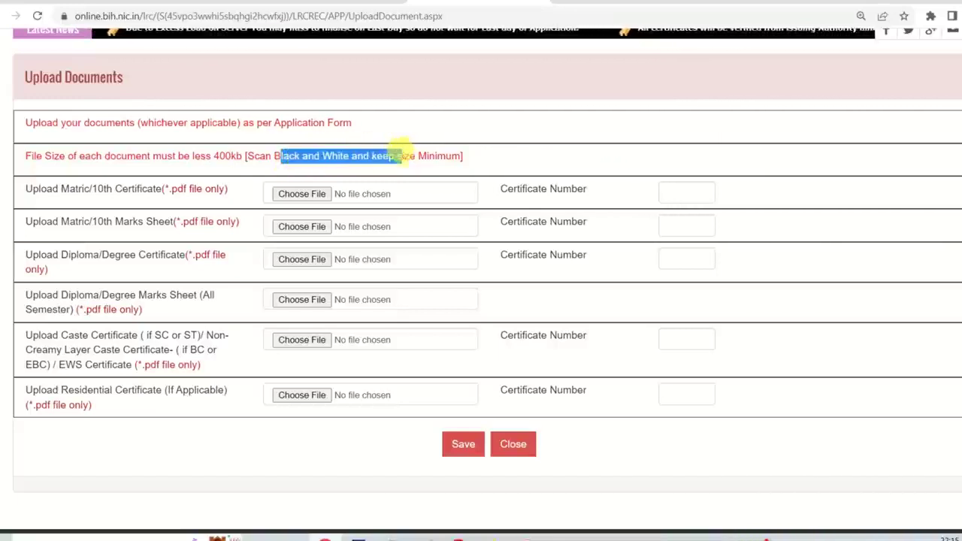
click(401, 149)
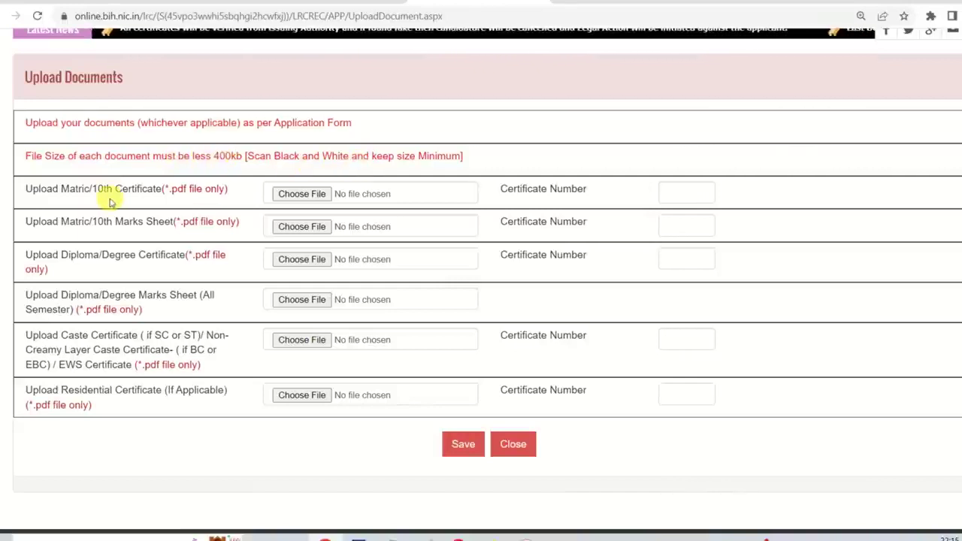
- Review the Matric/10th certificate upload entry and its file type requirement
drag(98, 189, 229, 189)
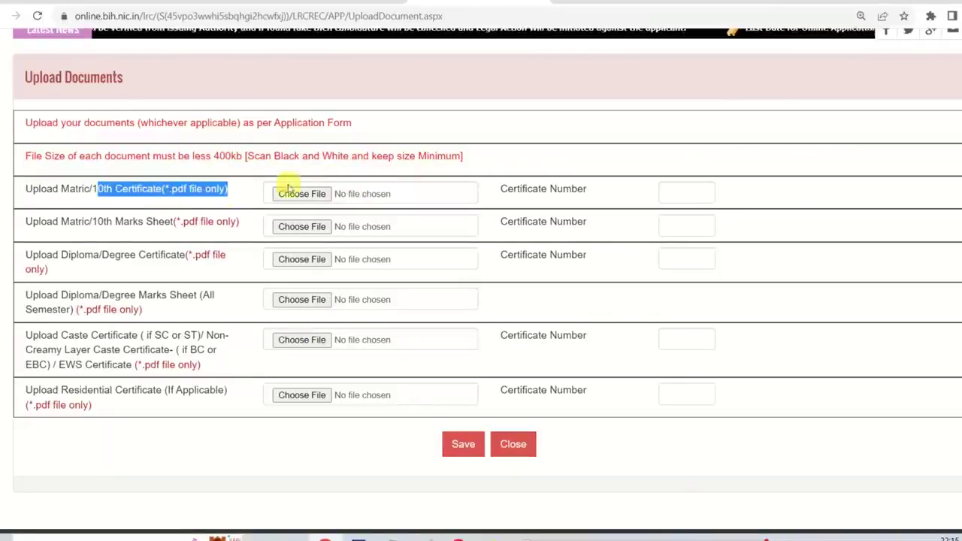
click(197, 189)
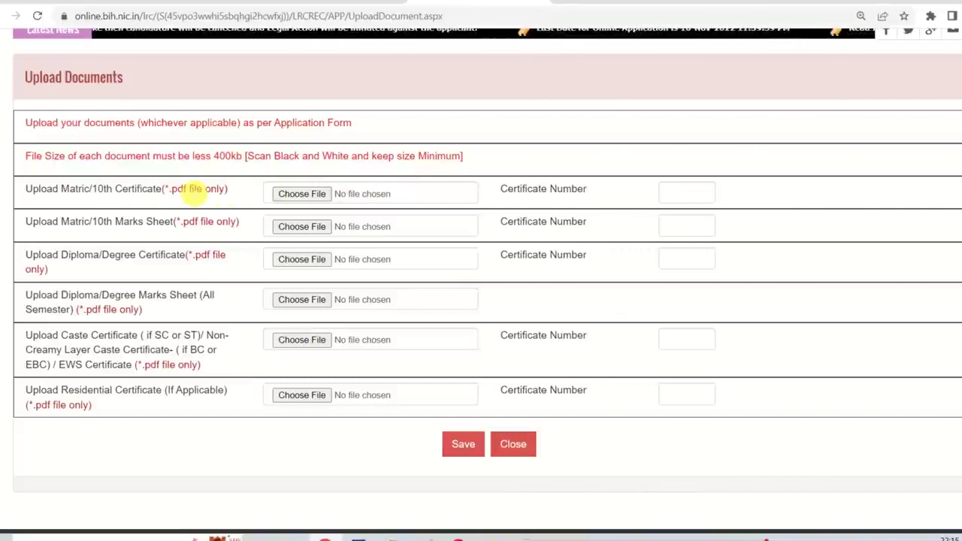
drag(112, 188, 223, 189)
click(215, 189)
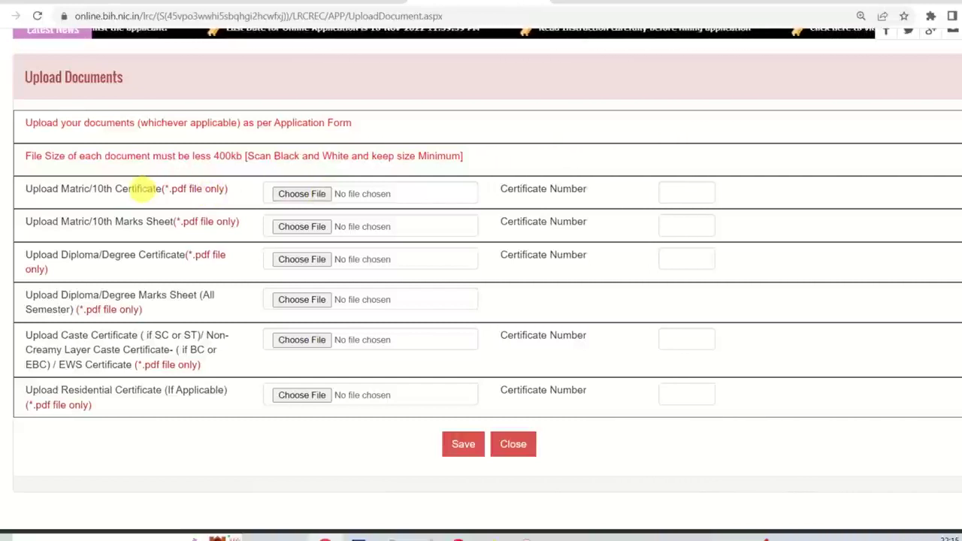
- Review the Matric/10th certificate and marks sheet upload entries on the document form
drag(113, 225, 162, 228)
drag(122, 189, 161, 189)
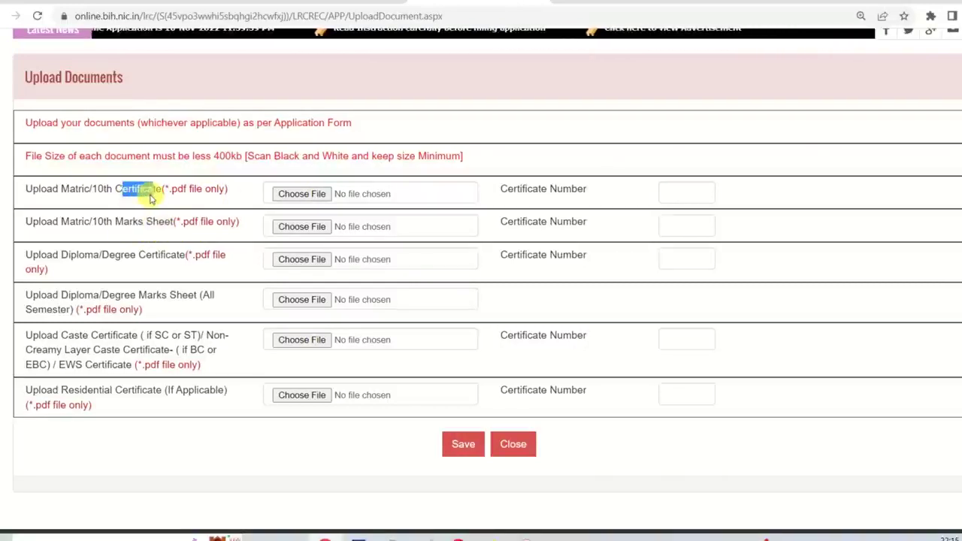
click(146, 189)
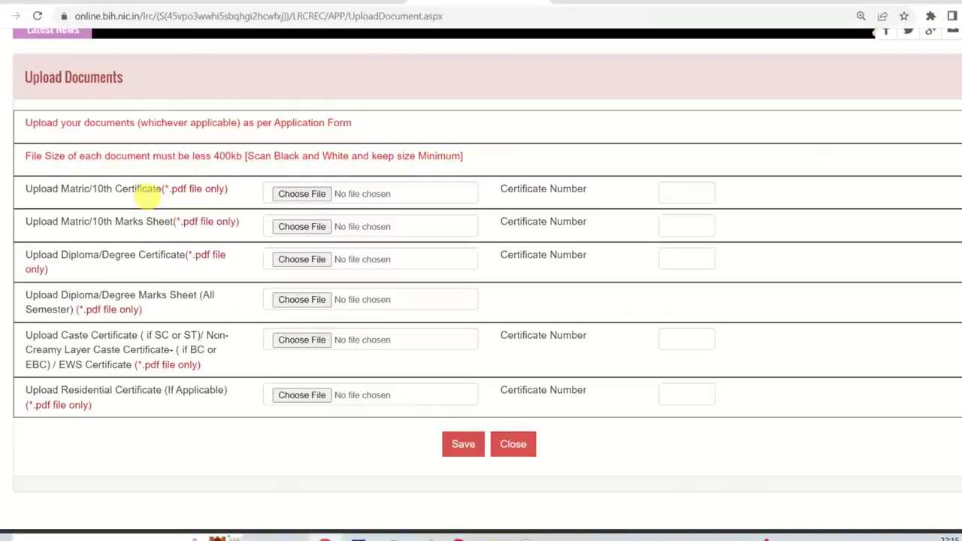
double_click(127, 192)
click(122, 223)
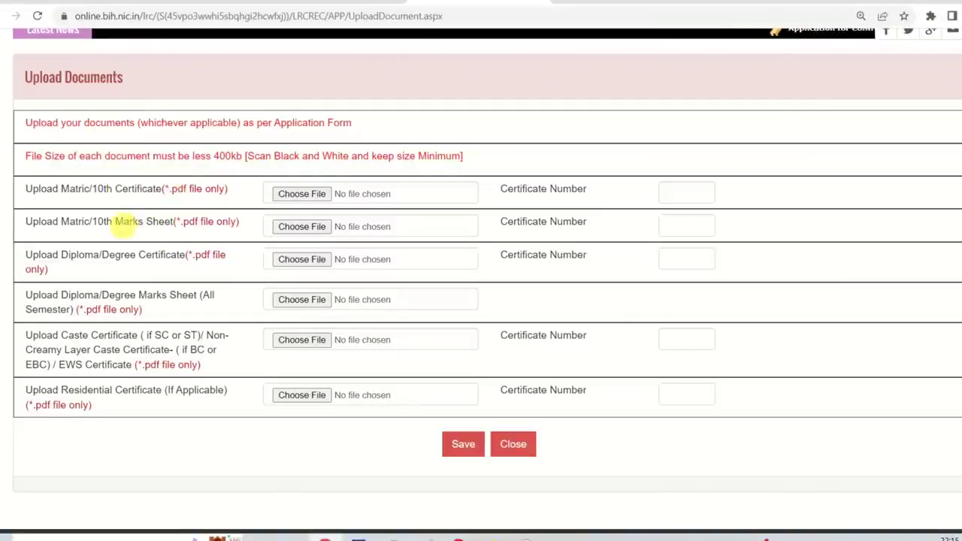
drag(117, 222, 180, 225)
click(175, 227)
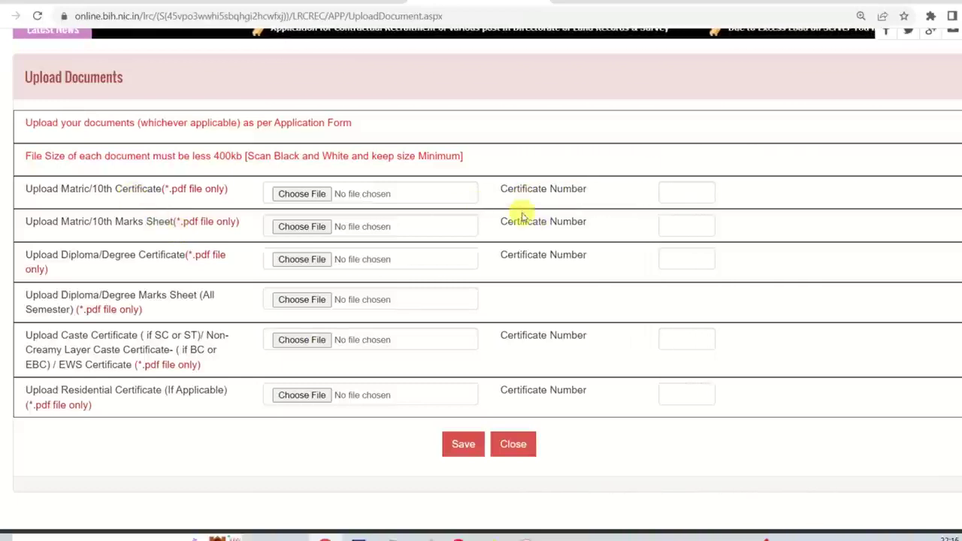
- Examine the certificate number fields for the Matric/10th certificate and marks sheet
drag(517, 221, 589, 226)
click(590, 225)
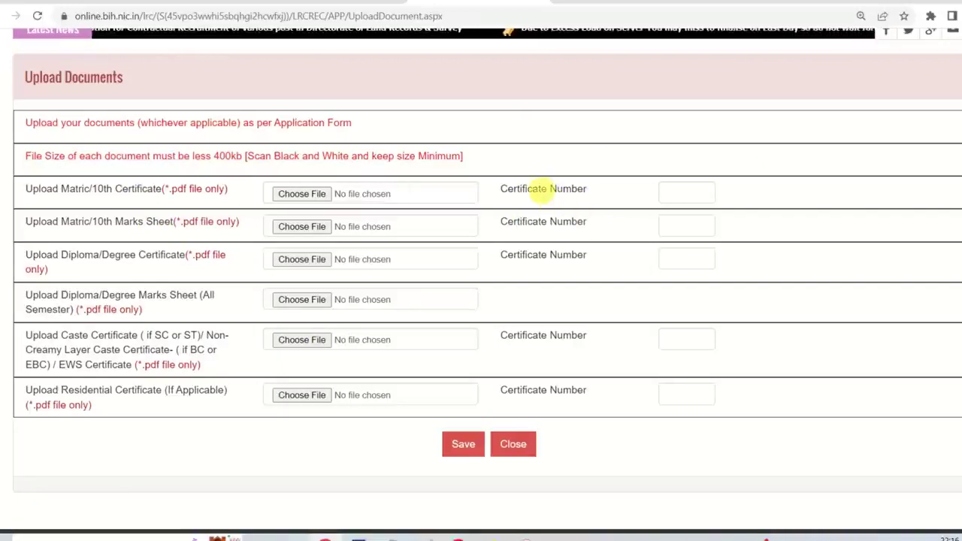
drag(540, 189, 585, 192)
click(582, 195)
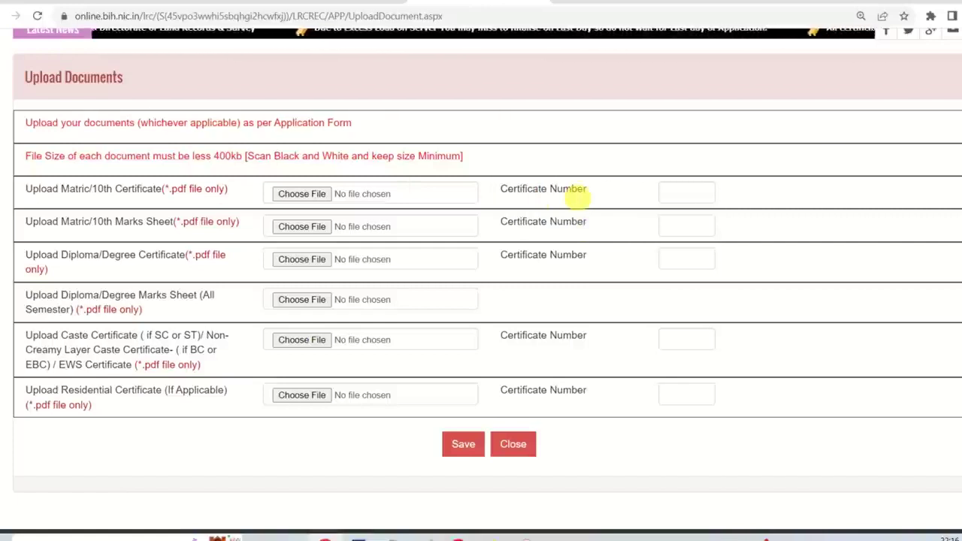
click(669, 194)
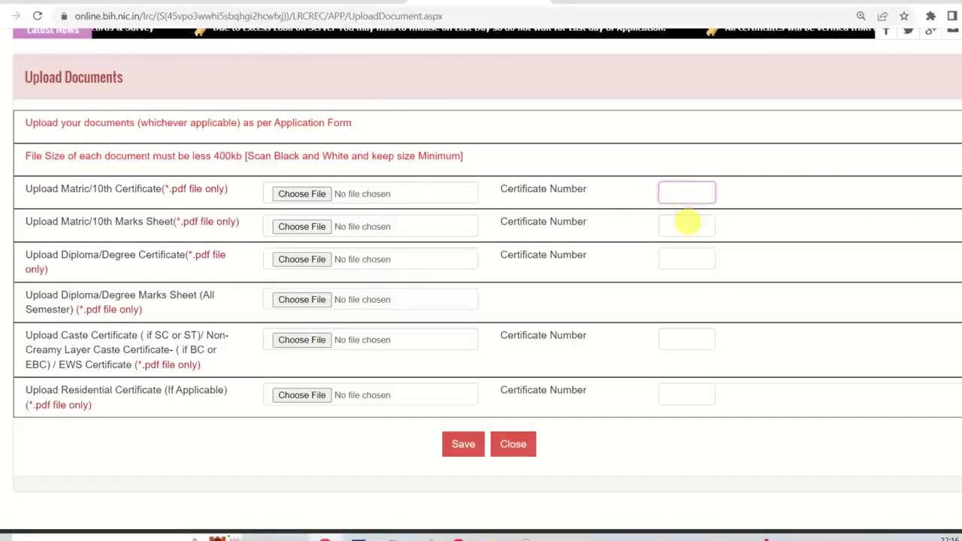
click(685, 221)
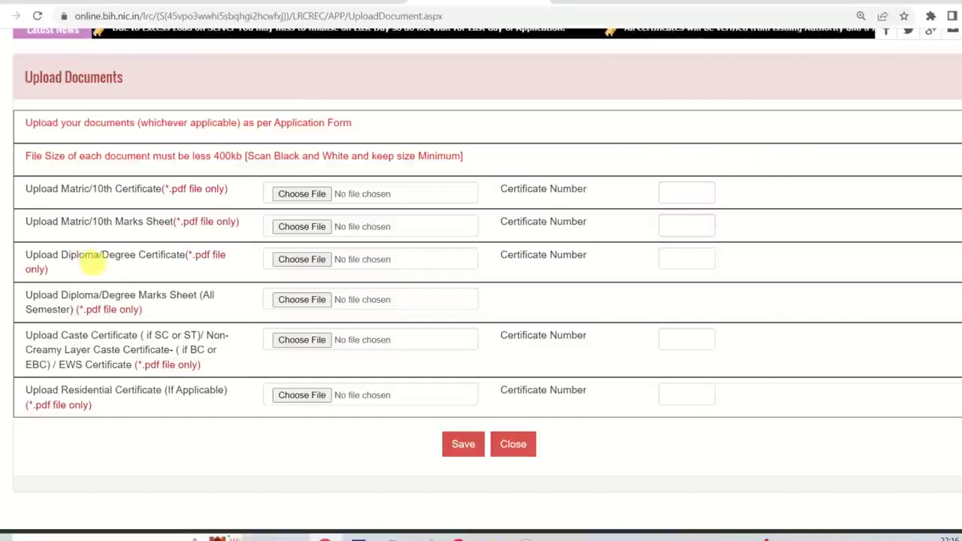
- Review the Diploma/Degree certificate entry with its certificate number field, and the all-semester marks sheet entry
drag(88, 258, 187, 256)
click(177, 255)
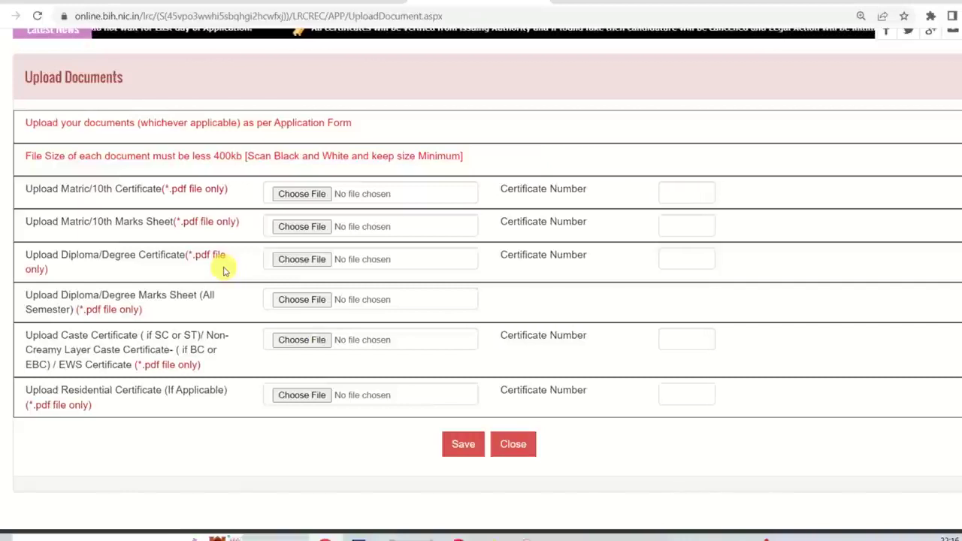
double_click(563, 256)
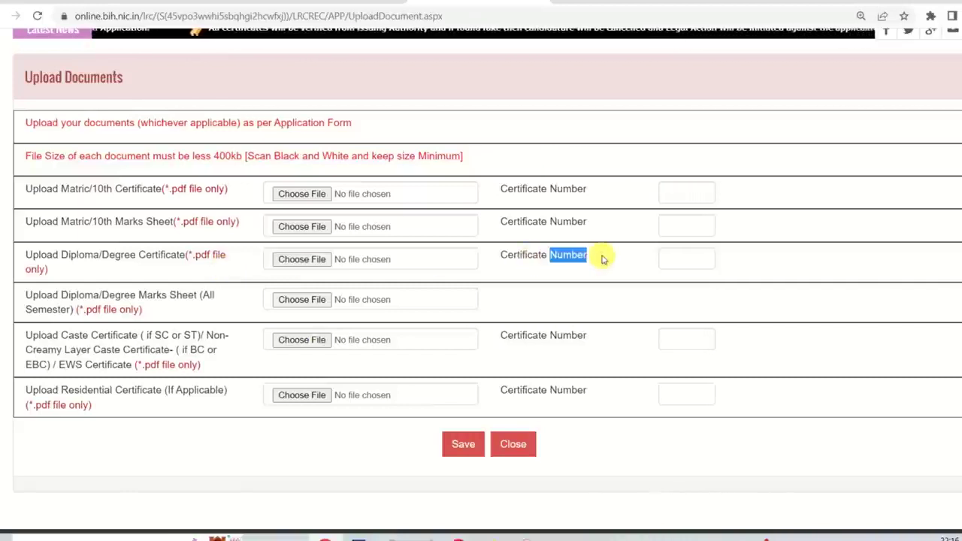
click(696, 263)
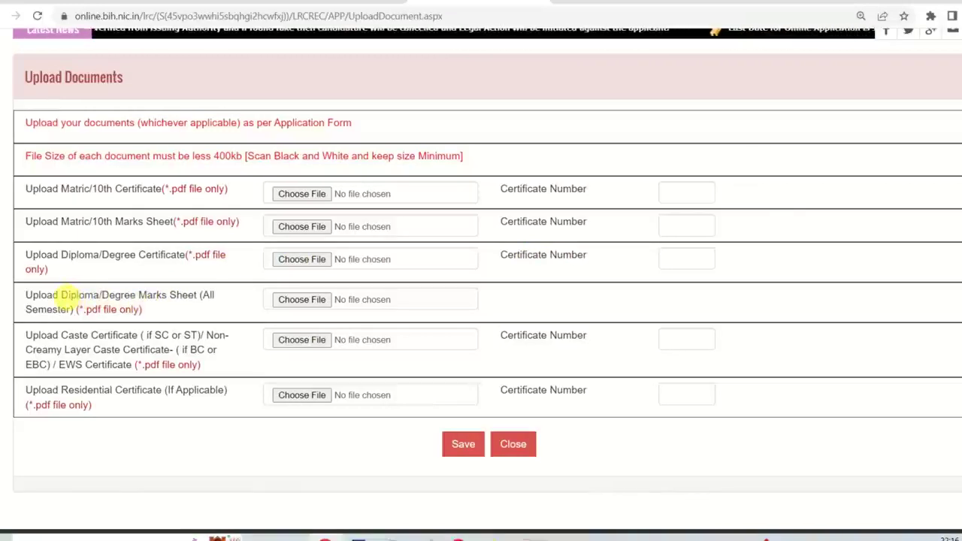
drag(66, 297, 200, 296)
click(204, 303)
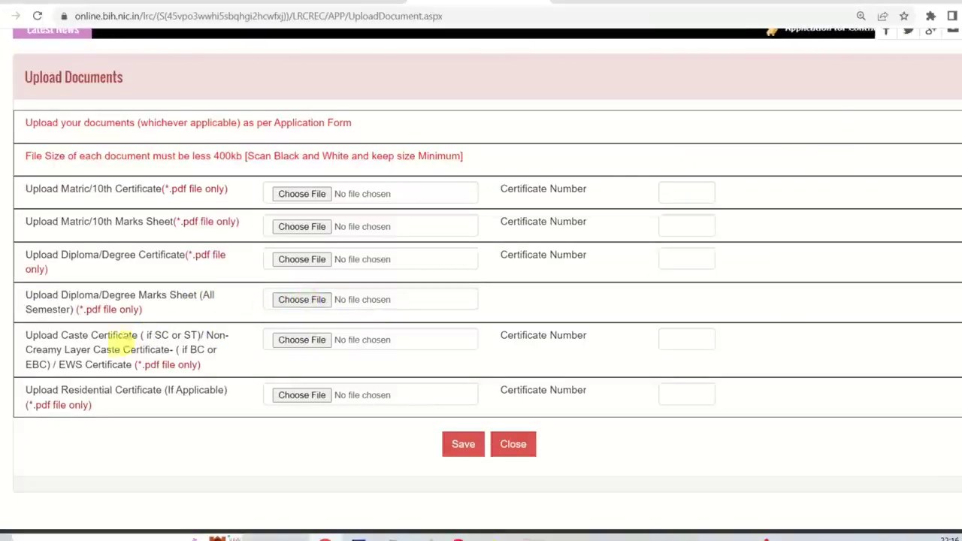
- Review the caste, non-creamy layer and EWS certificate upload entry and its certificate number field
drag(72, 335, 224, 336)
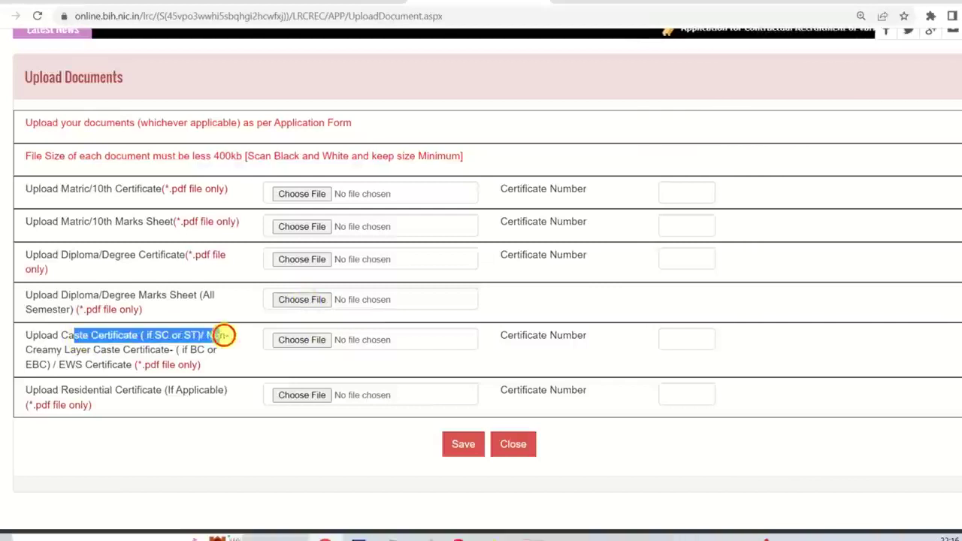
click(102, 351)
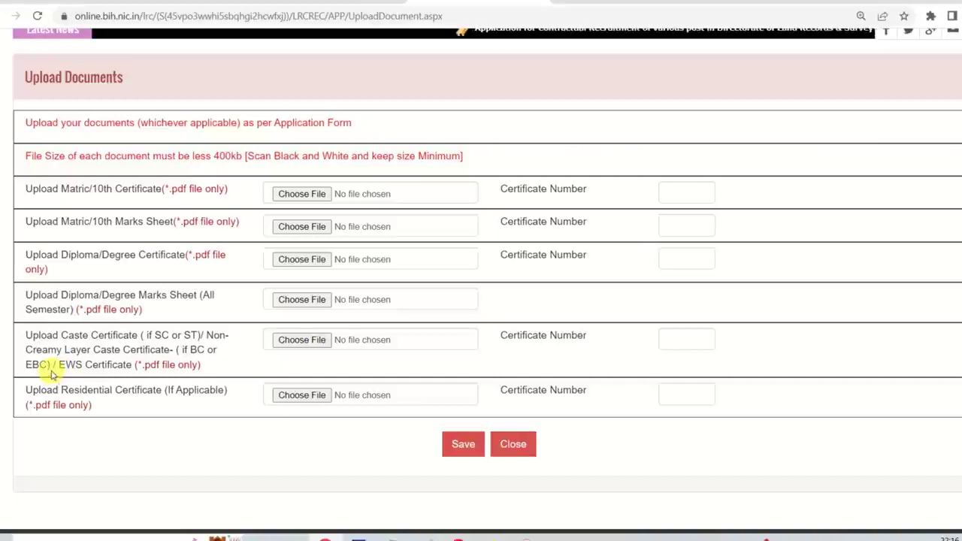
drag(58, 366, 120, 365)
click(117, 365)
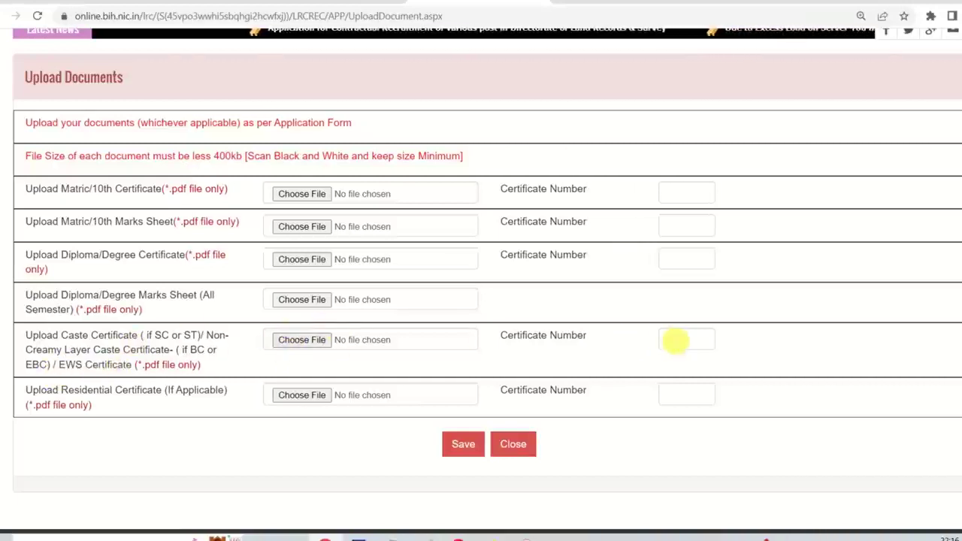
click(676, 339)
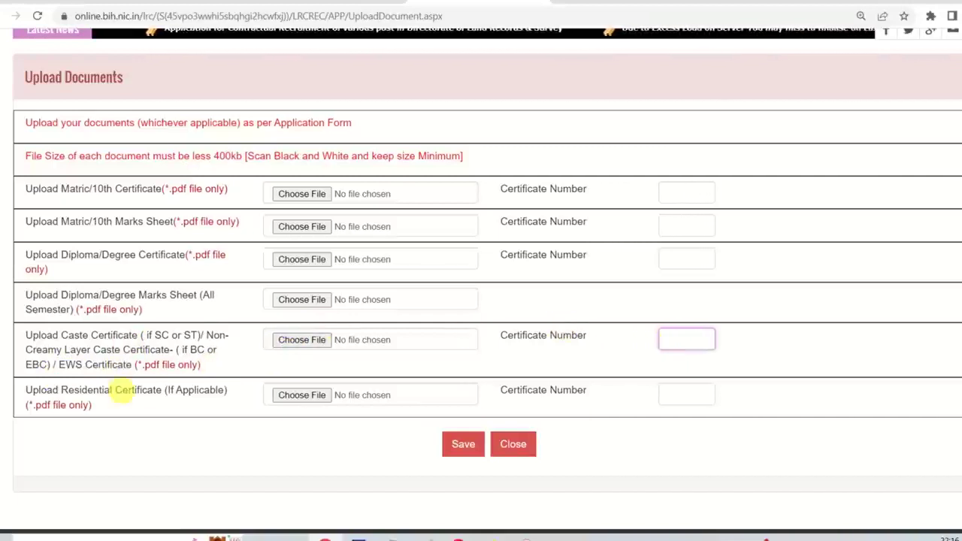
- Review the residential certificate upload entry, its applicability note and its certificate number label
drag(79, 391, 197, 392)
click(182, 396)
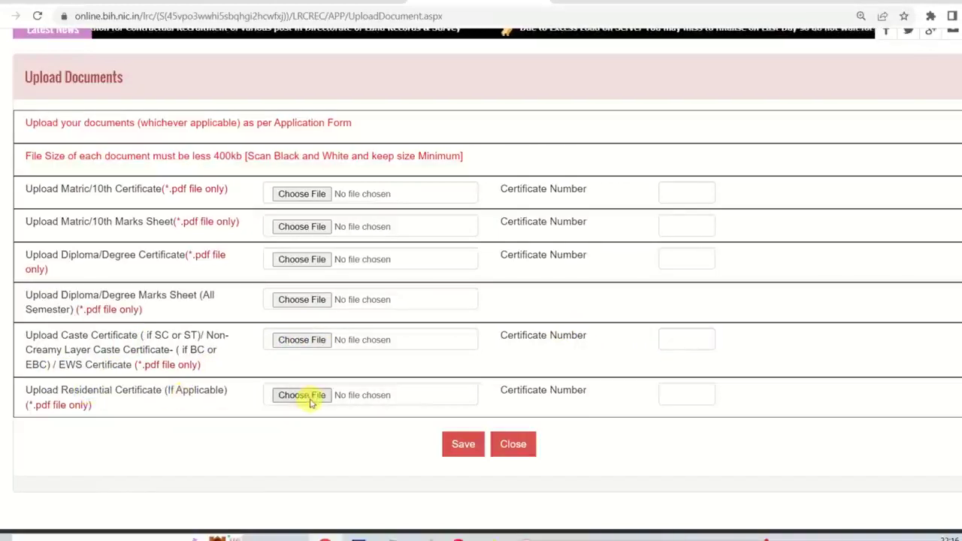
drag(543, 392, 598, 392)
click(598, 391)
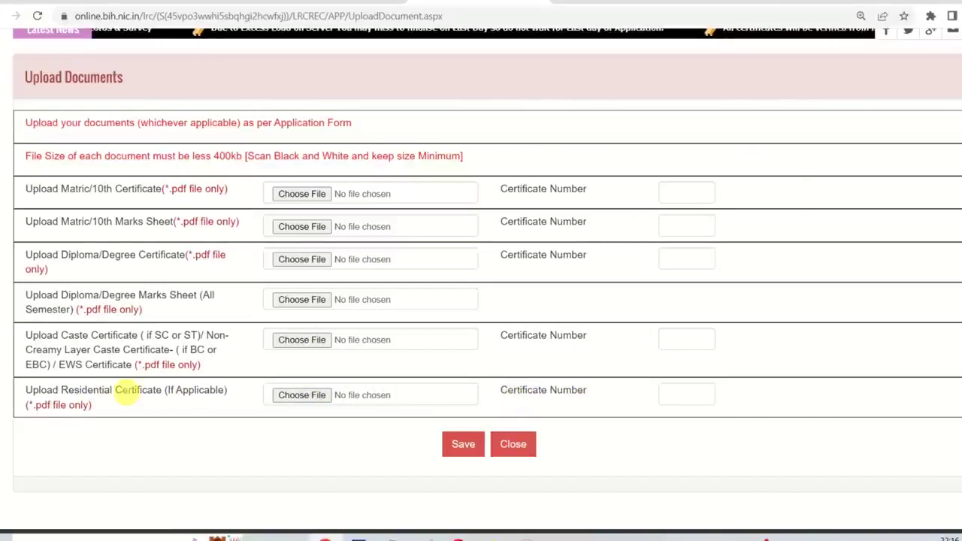
drag(116, 392, 201, 393)
click(195, 392)
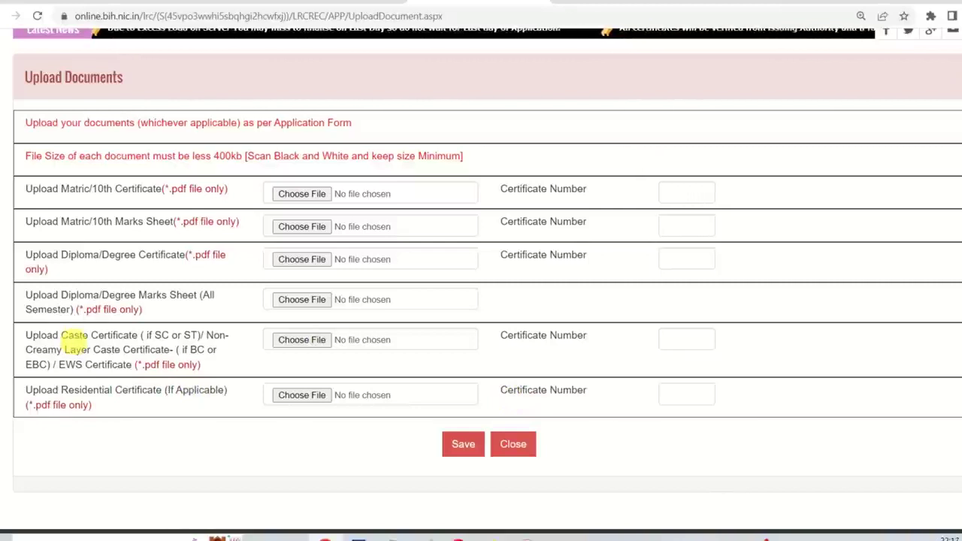
- Recheck the caste certificate and Diploma/Degree marks sheet upload requirements
drag(75, 338, 188, 365)
click(187, 365)
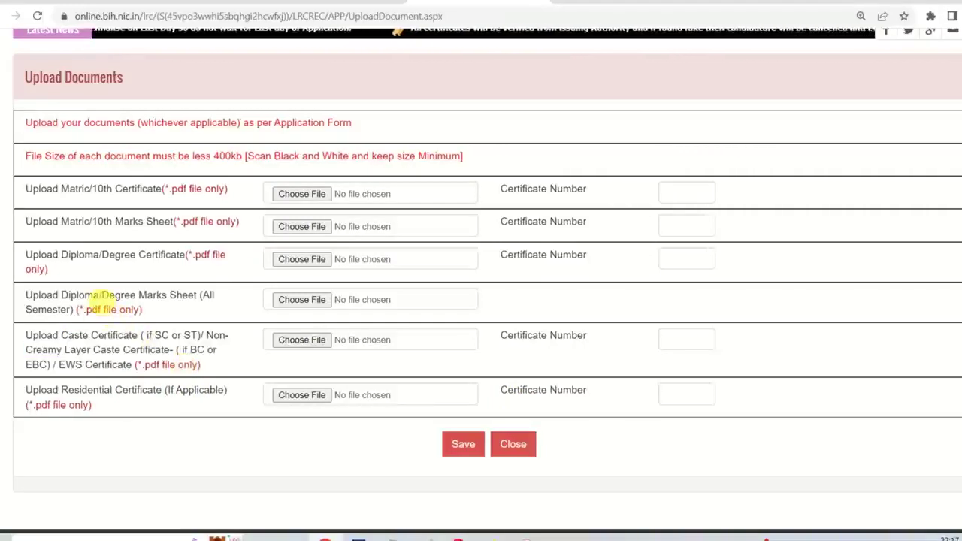
double_click(117, 294)
click(202, 297)
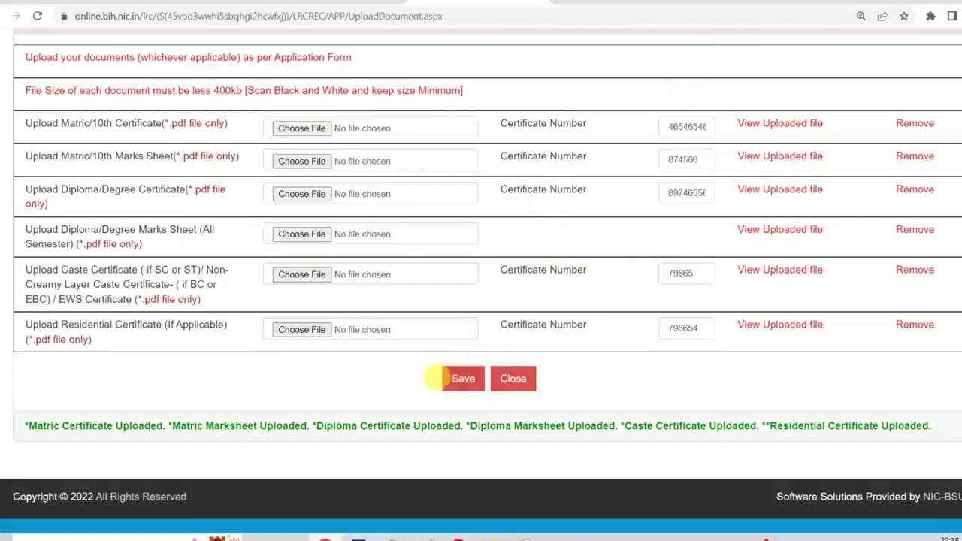
- Check the upload status of the documents, and close the upload form to return to the application checklist
drag(239, 426, 610, 427)
click(607, 427)
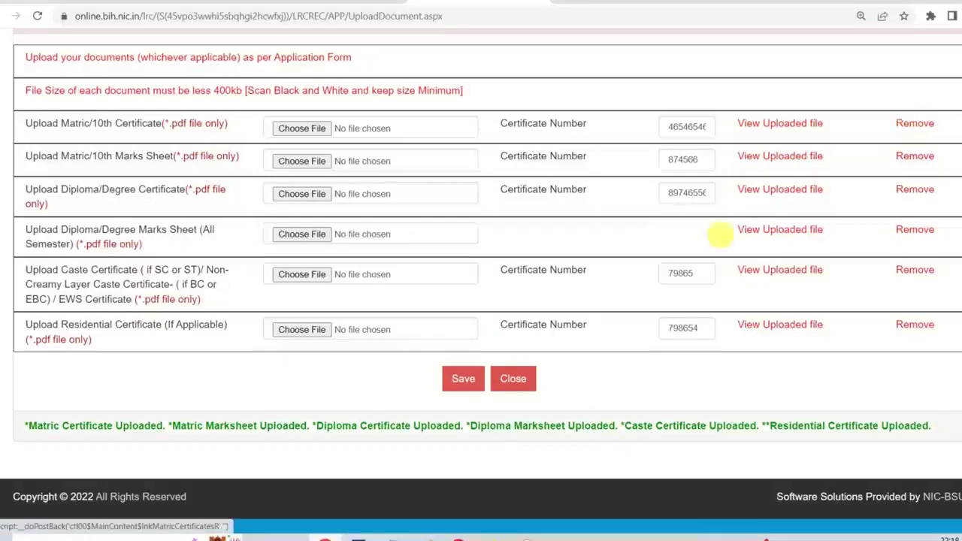
click(515, 379)
click(514, 378)
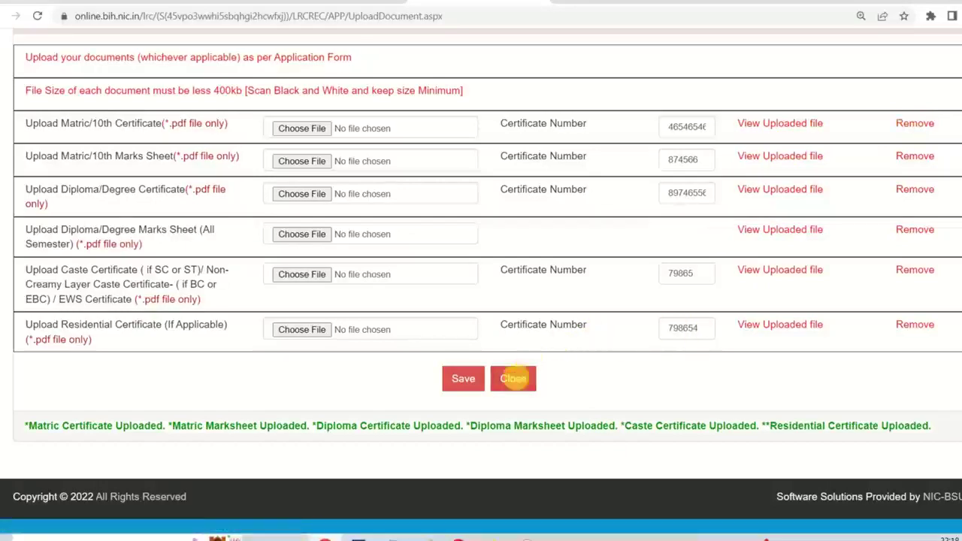
click(554, 151)
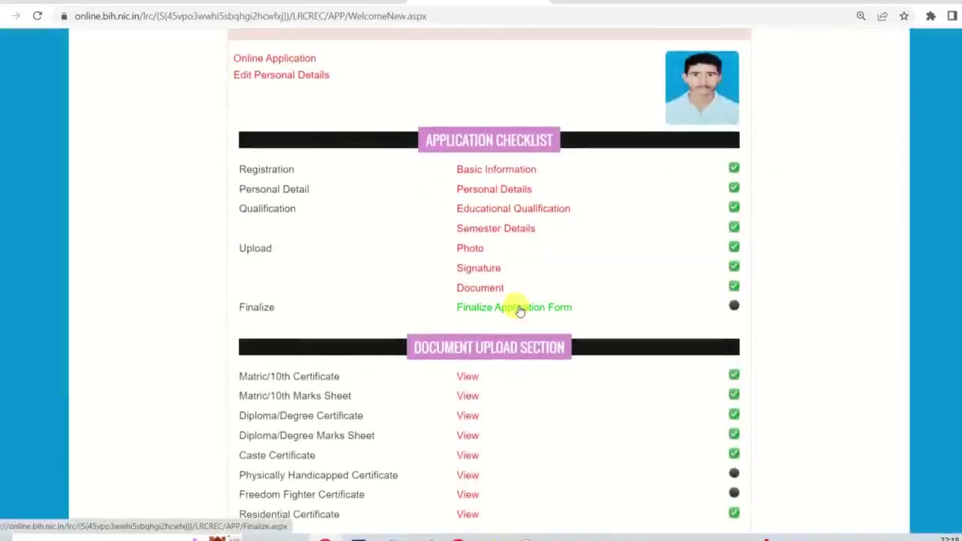
- Open the Finalize Application Form page, acknowledge the OTP notice, and accept the declaration
click(519, 311)
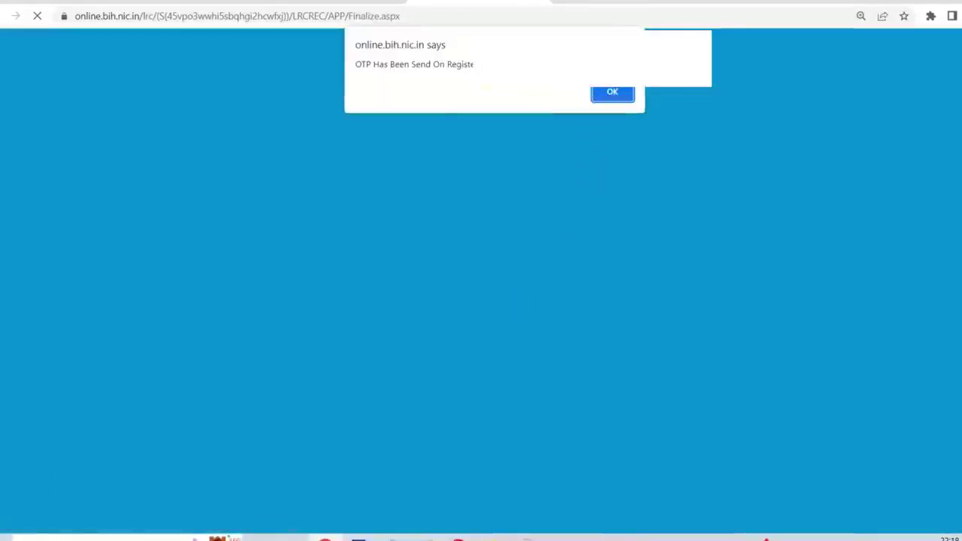
click(618, 93)
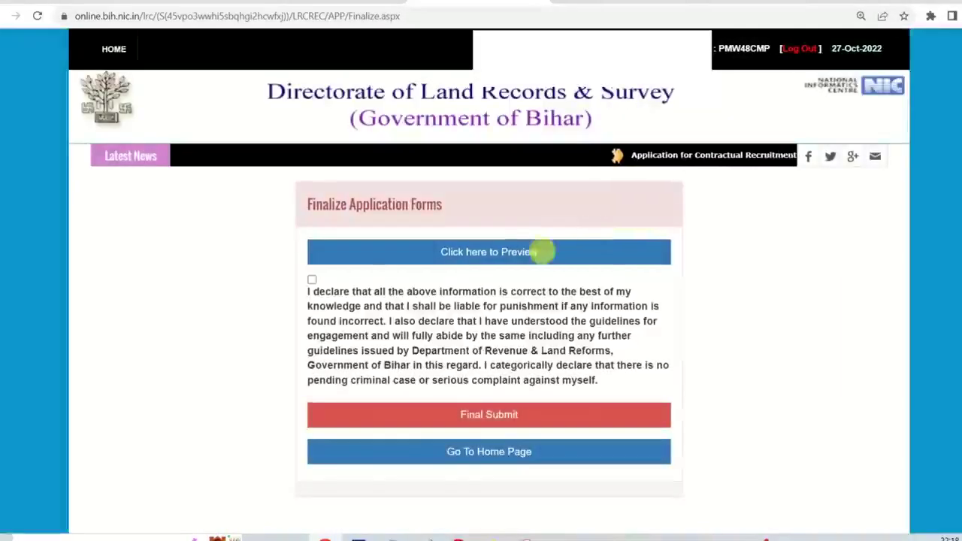
click(312, 280)
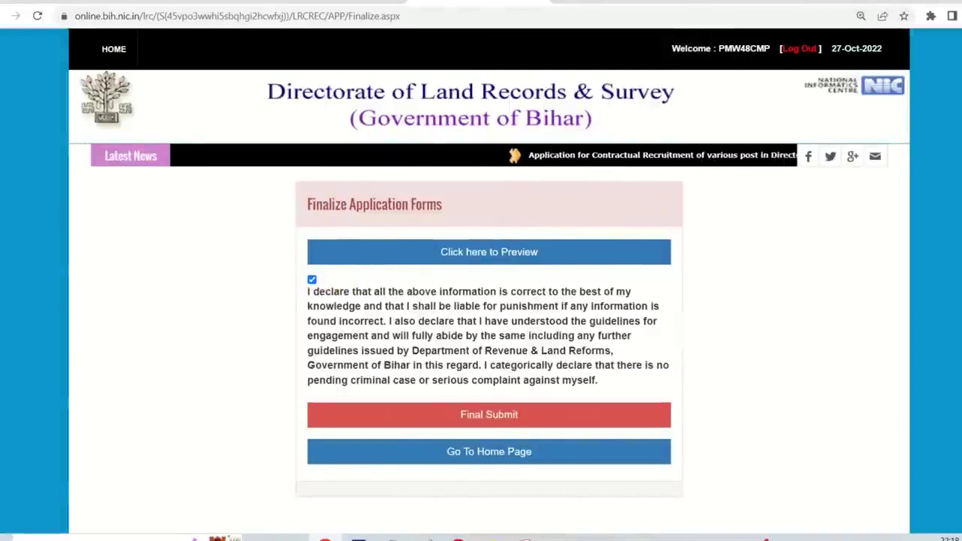
- Preview the completed application form and cancel its print dialog
click(478, 256)
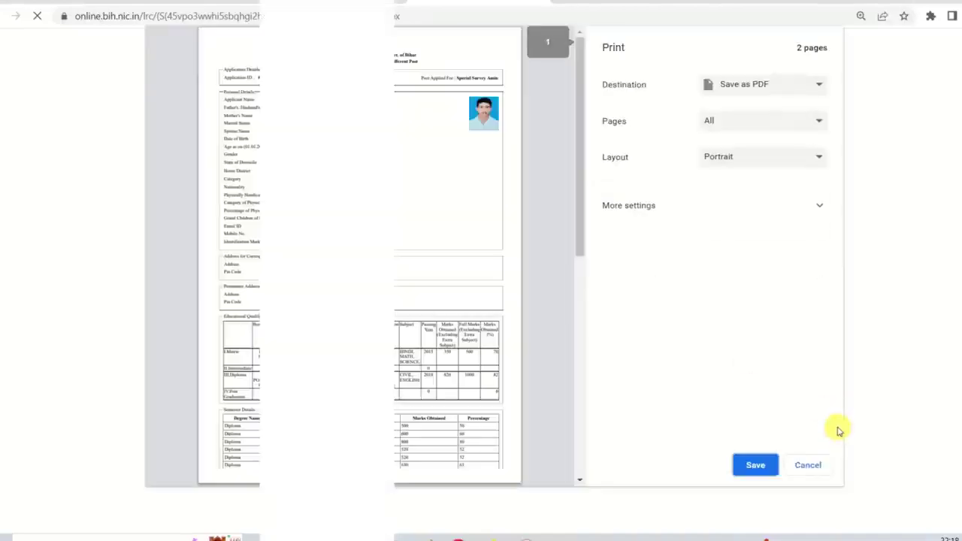
click(809, 466)
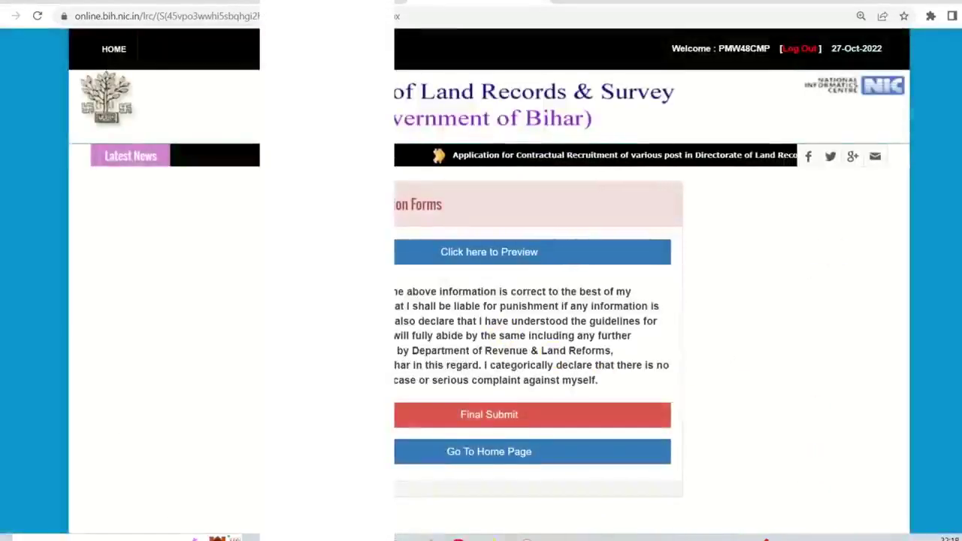
scroll(608, 376, down, 2)
scroll(488, 300, up, 2)
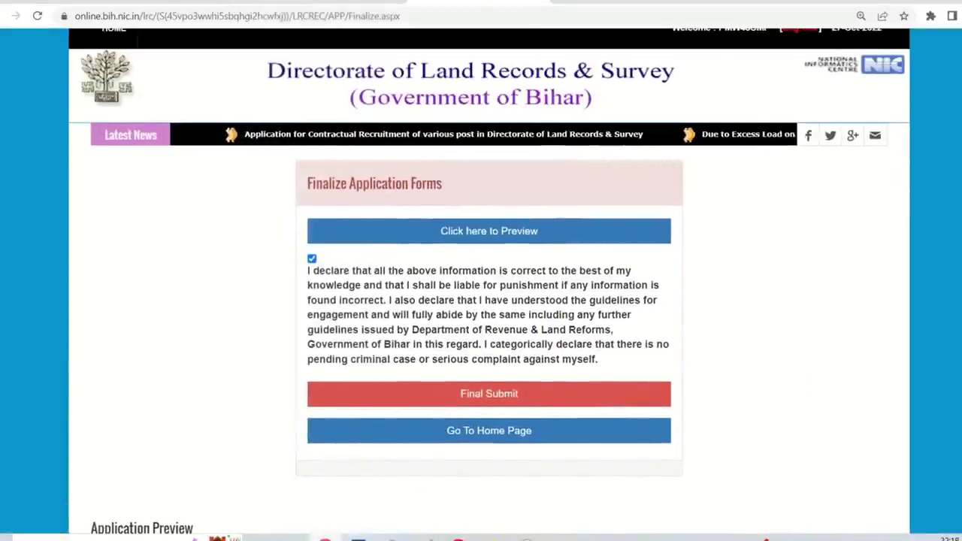
- Make the final submission of the application form
click(481, 395)
click(615, 260)
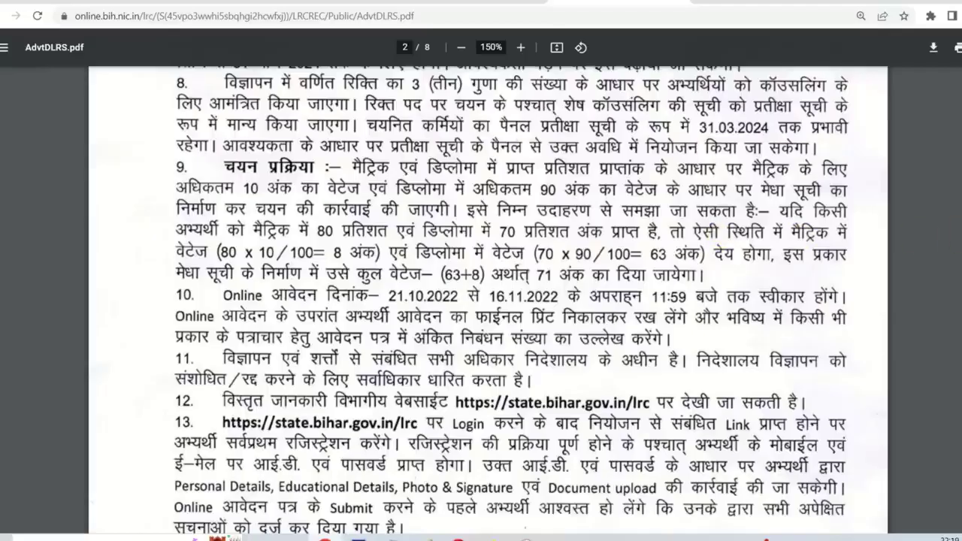
- Examine the recruitment advertisement PDF from its first page through the age limit, employment period and selection process sections
scroll(131, 130, up, 15)
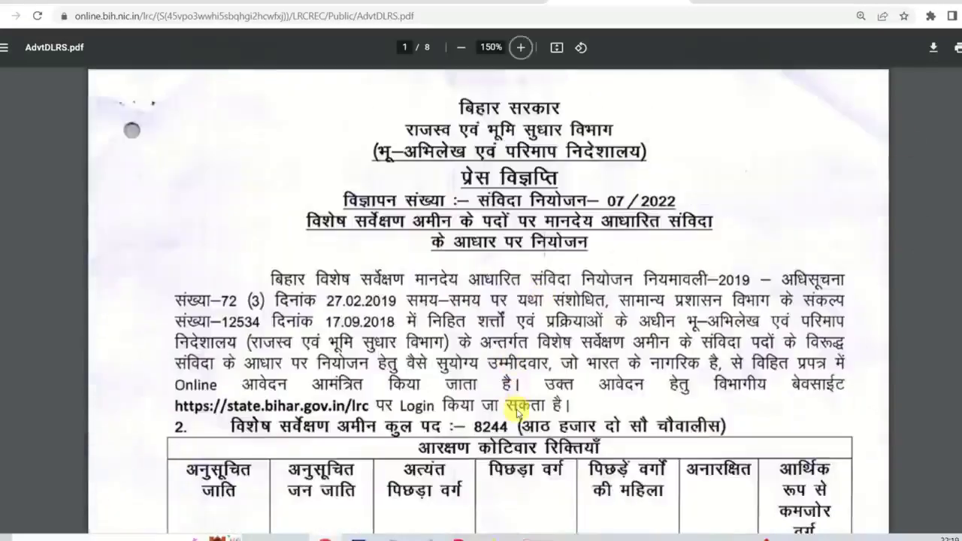
scroll(131, 130, down, 14)
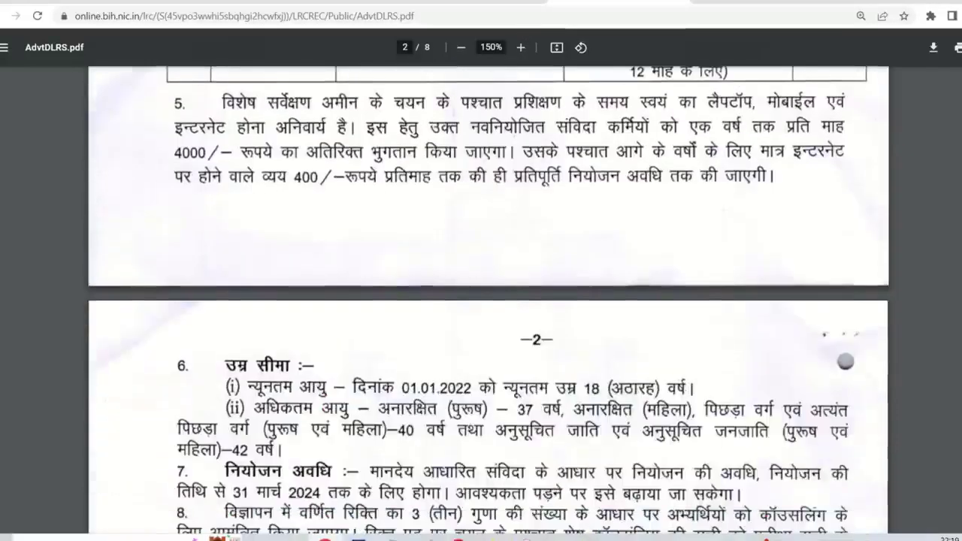
scroll(846, 229, down, 3)
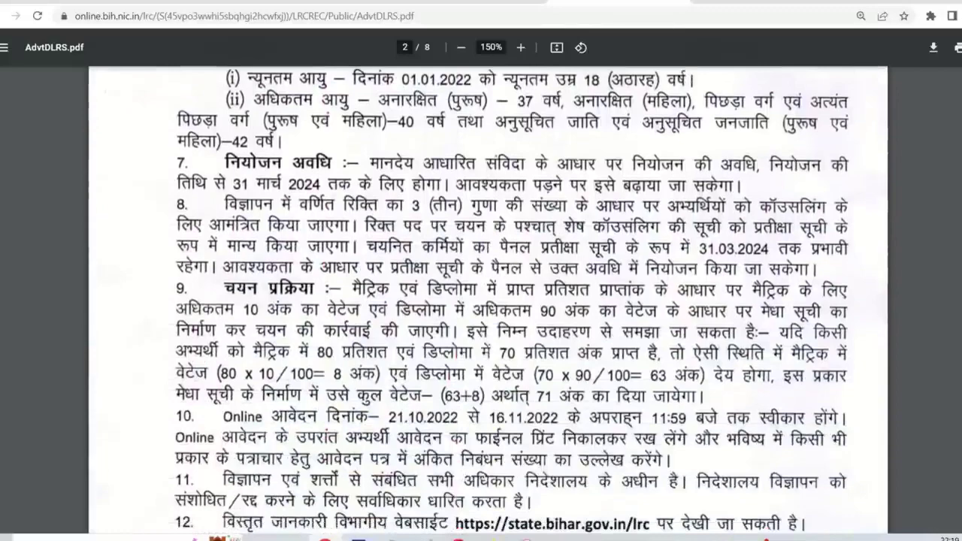
scroll(511, 300, down, 2)
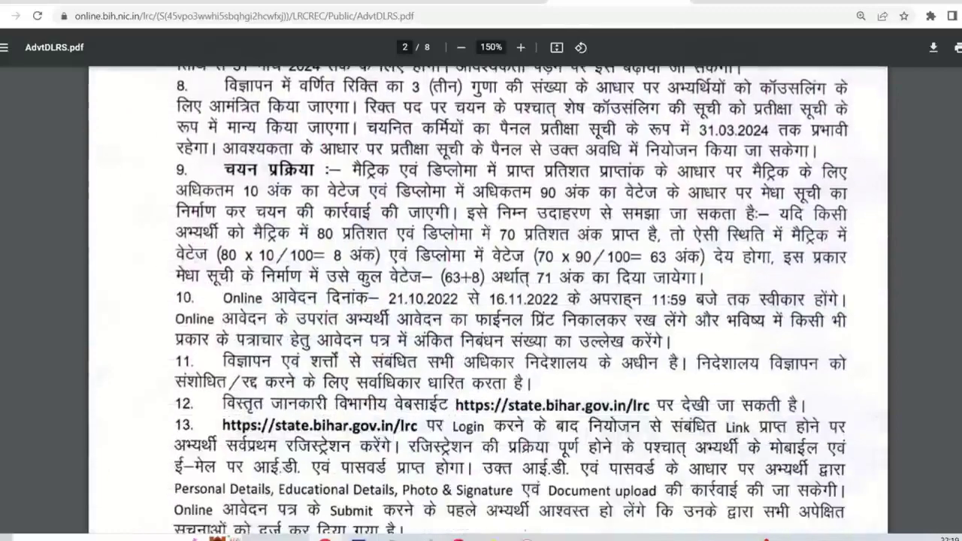
scroll(481, 256, up, 2)
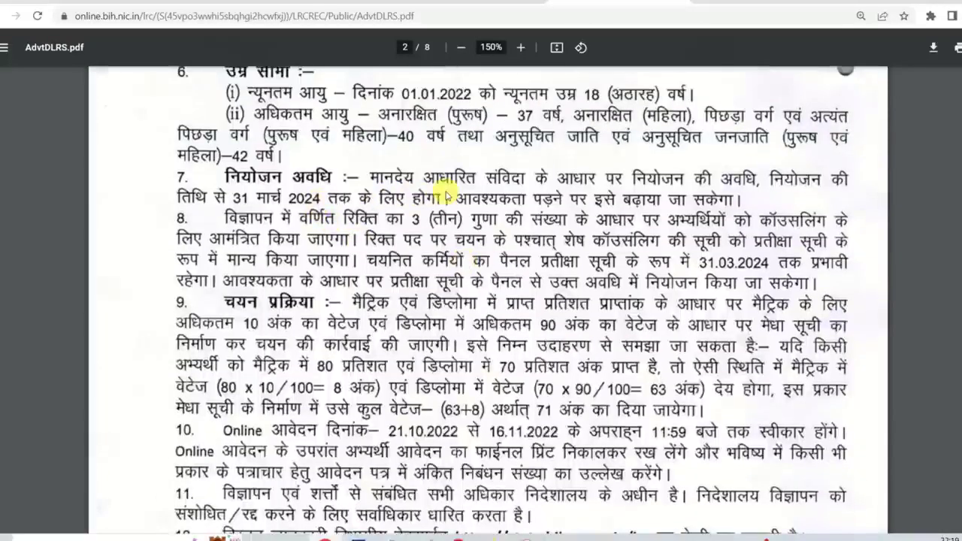